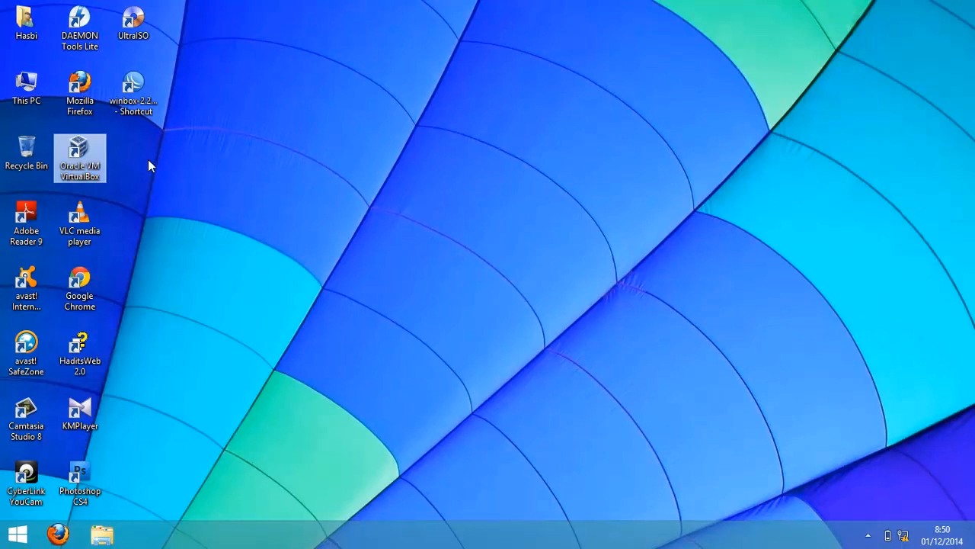
- Launch Oracle VM VirtualBox and open the new virtual machine wizard past its welcome page
{"action": "double_click", "coordinate": [84, 160]}
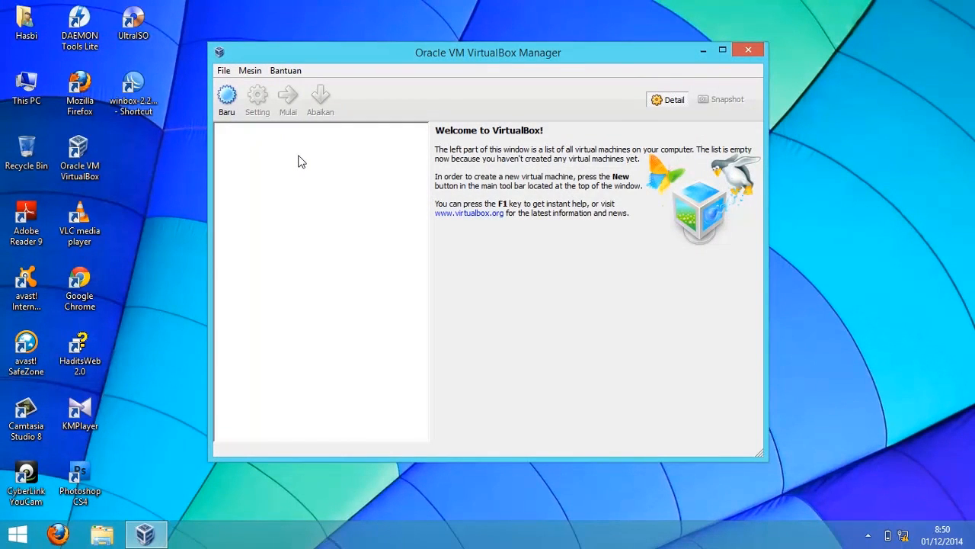
{"action": "left_click", "coordinate": [227, 97]}
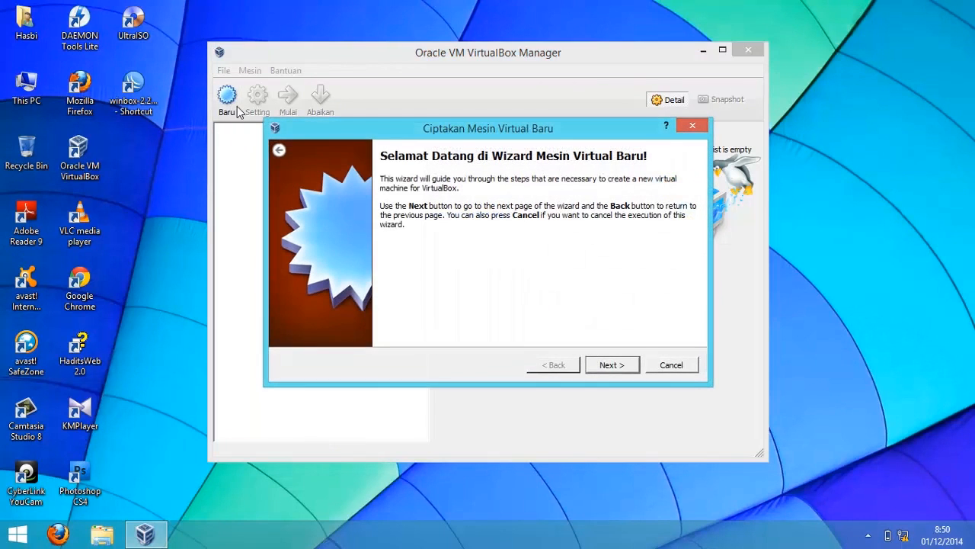
{"action": "left_click", "coordinate": [622, 365]}
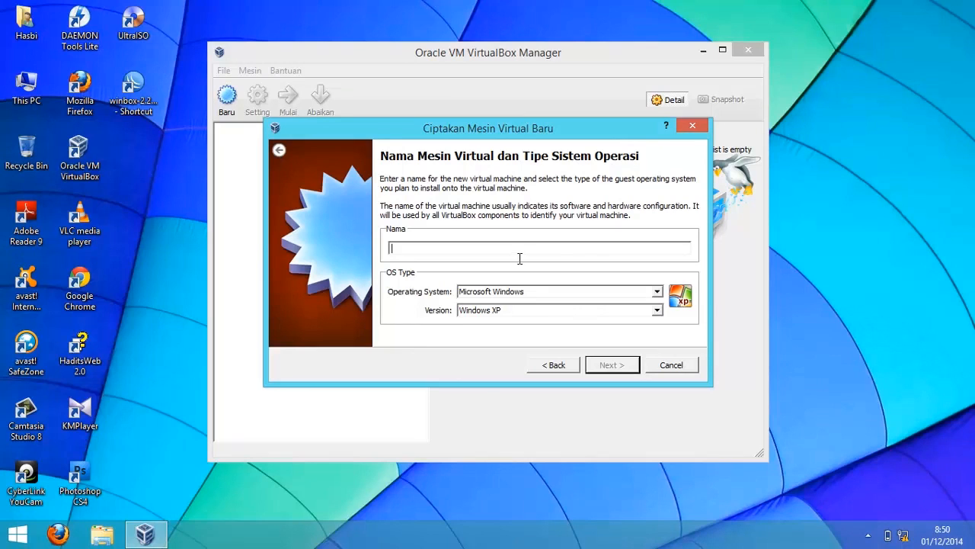
- Name the new virtual machine mikrotiksawir, keeping the Microsoft Windows / Windows XP type
{"action": "type", "text": "mikrotiksawir"}
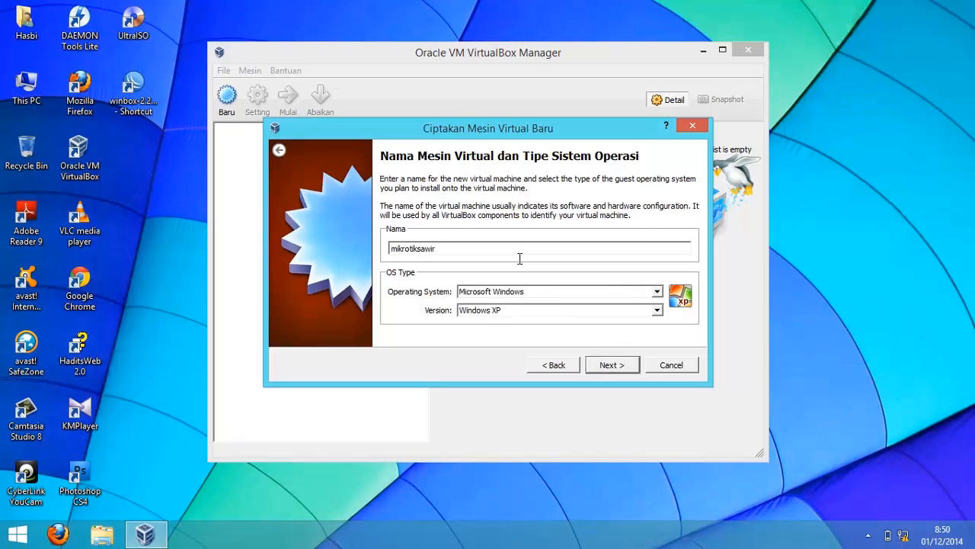
{"action": "key", "text": "Return"}
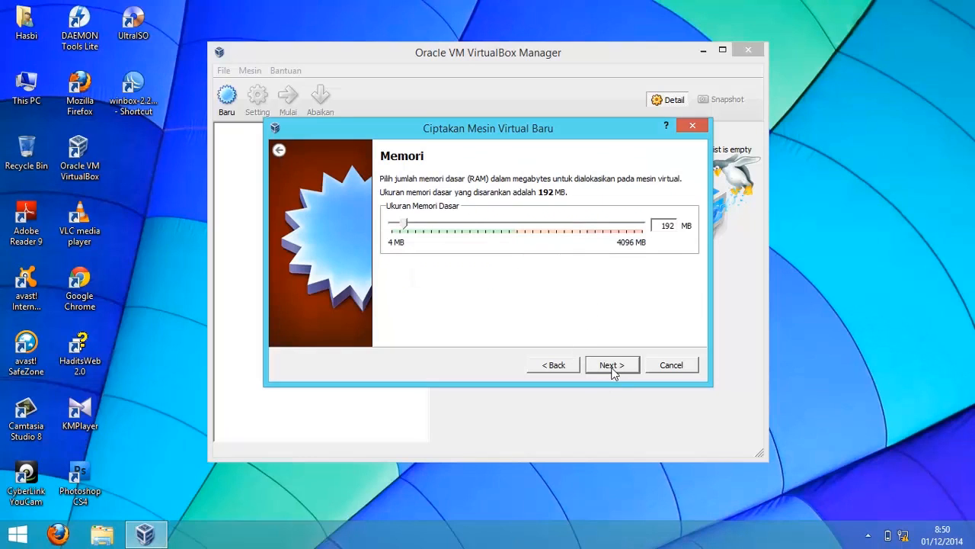
- Keep 192 MB of memory and create a new dynamically allocated virtual hard disk
{"action": "left_click", "coordinate": [611, 365]}
{"action": "left_click", "coordinate": [612, 365]}
{"action": "left_click", "coordinate": [614, 373]}
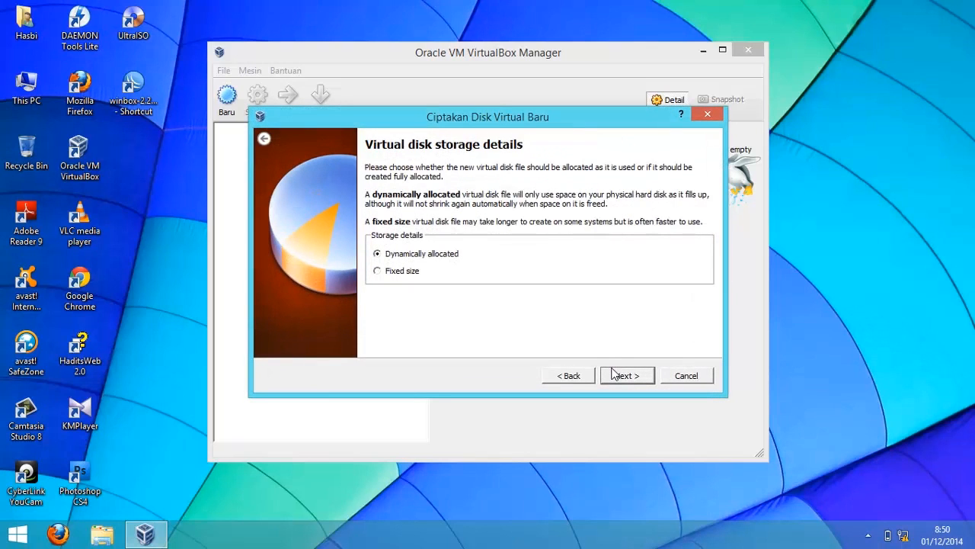
{"action": "left_click", "coordinate": [614, 373]}
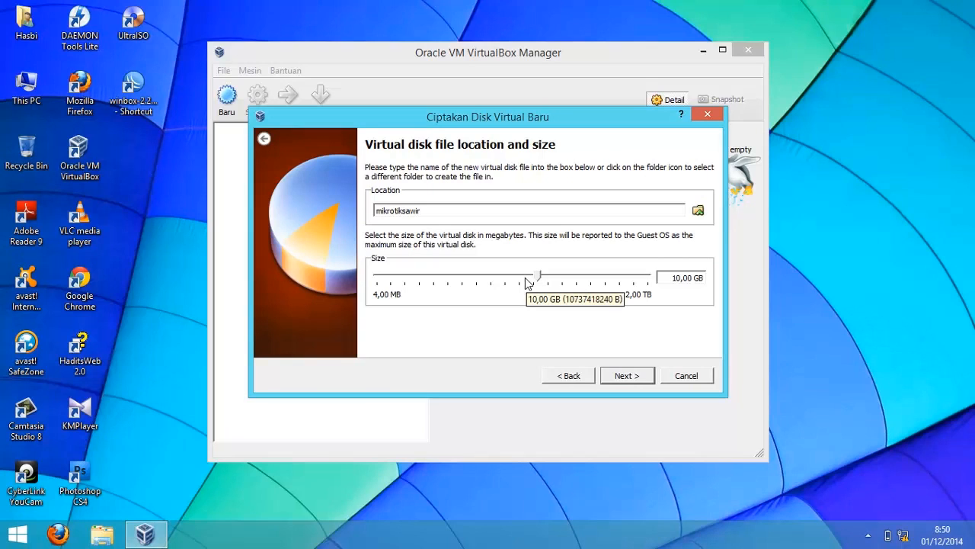
- Set the virtual disk size to 1,25 GB and create the virtual machine
{"action": "left_click", "coordinate": [470, 286]}
{"action": "left_click", "coordinate": [441, 285]}
{"action": "left_click", "coordinate": [441, 286]}
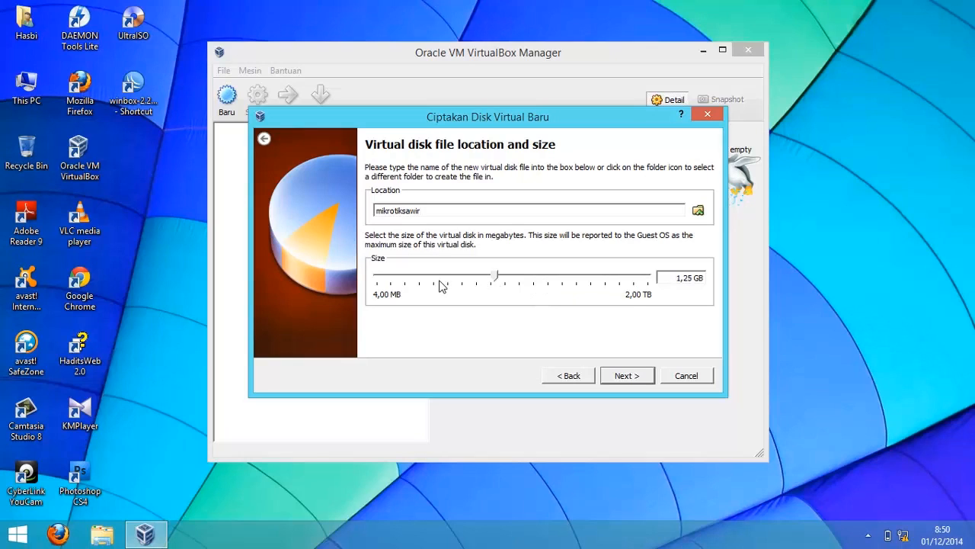
{"action": "left_click", "coordinate": [617, 379]}
{"action": "left_click", "coordinate": [619, 381]}
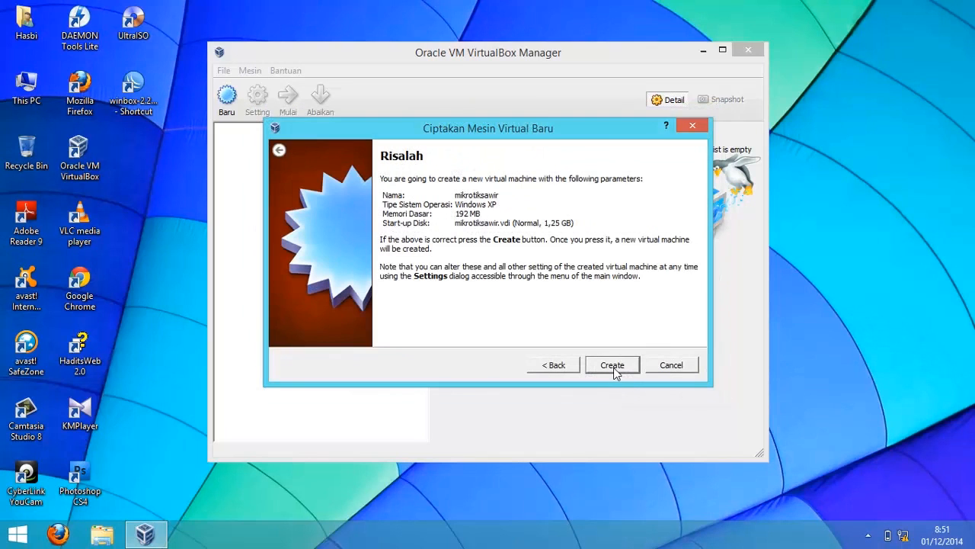
{"action": "left_click", "coordinate": [614, 369]}
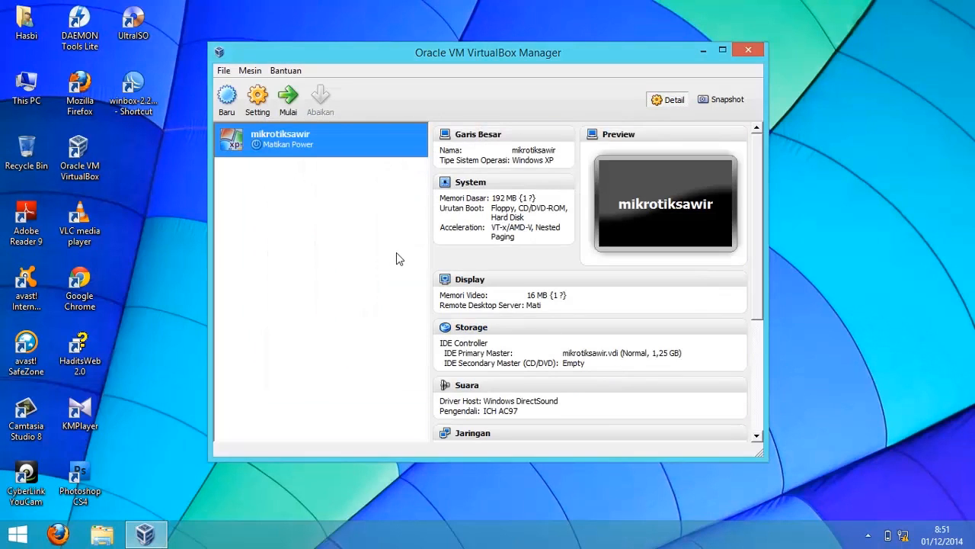
- Open the machine's network settings and attach Adapter 1 to Jaringan Internal
{"action": "left_click", "coordinate": [263, 114]}
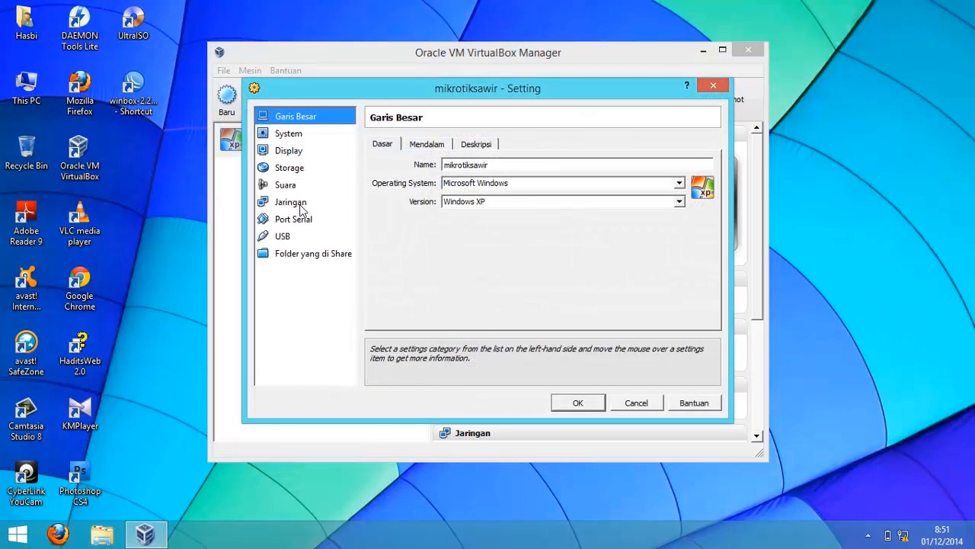
{"action": "left_click", "coordinate": [290, 201]}
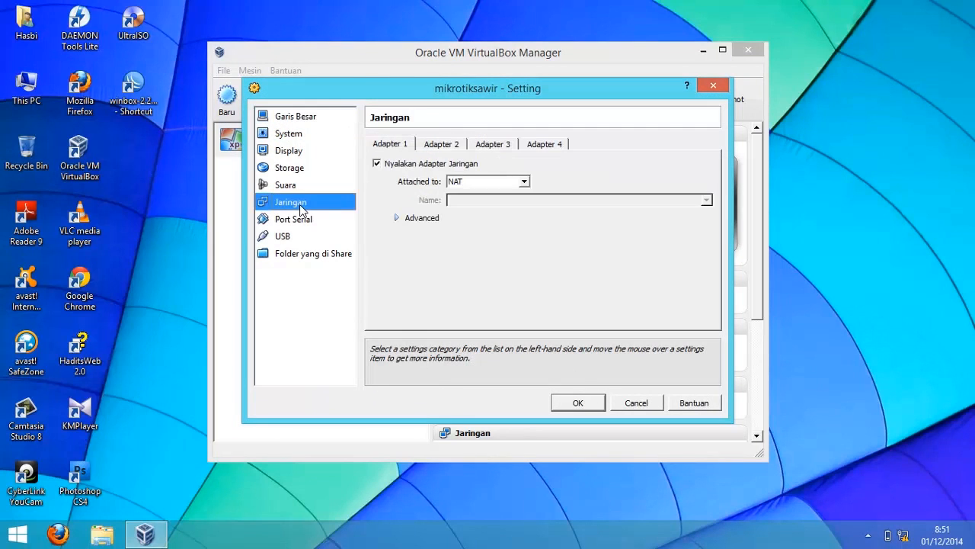
{"action": "left_click", "coordinate": [525, 182]}
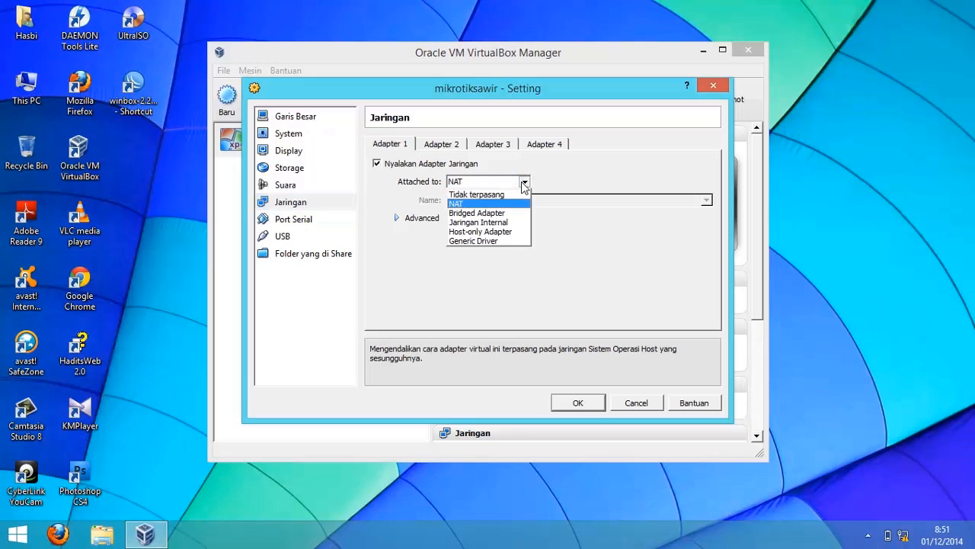
{"action": "left_click", "coordinate": [503, 222]}
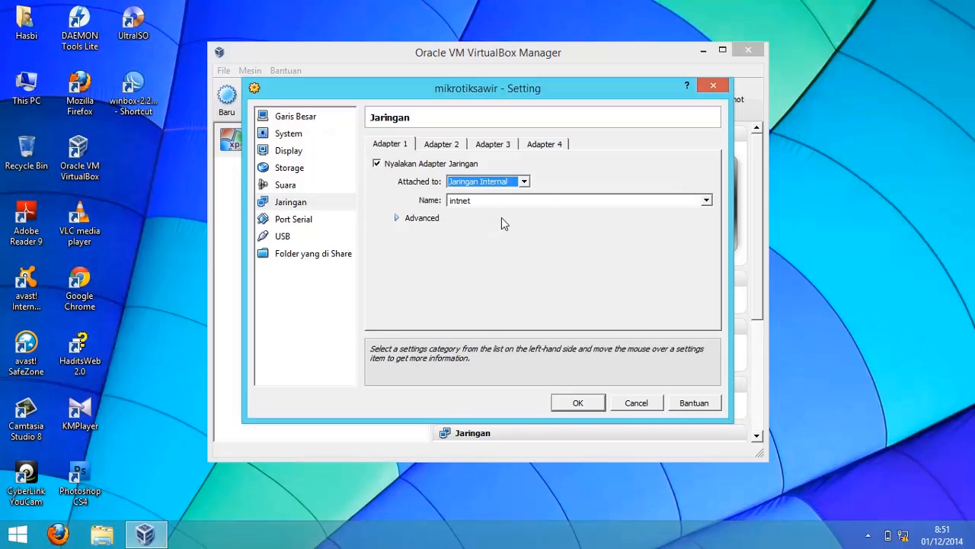
{"action": "left_click", "coordinate": [491, 189]}
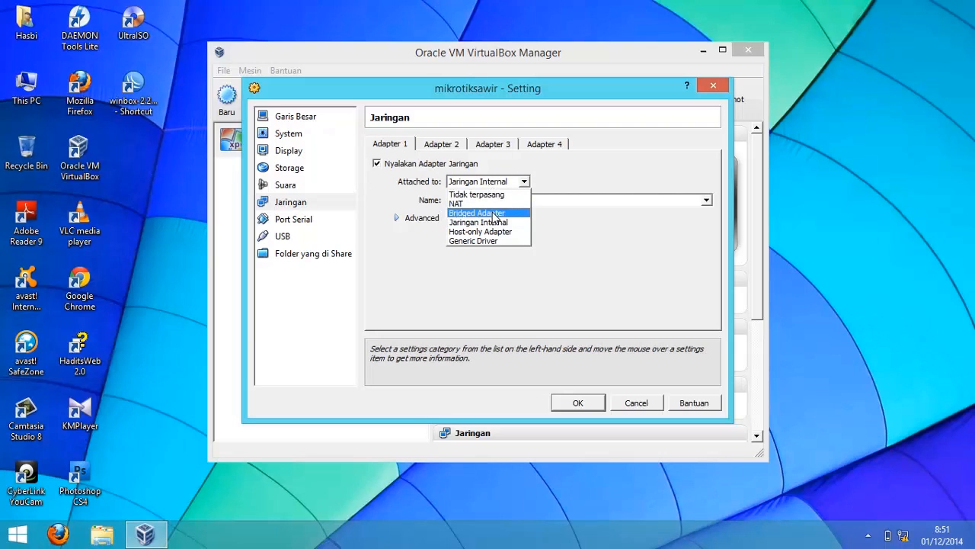
{"action": "left_click", "coordinate": [503, 183]}
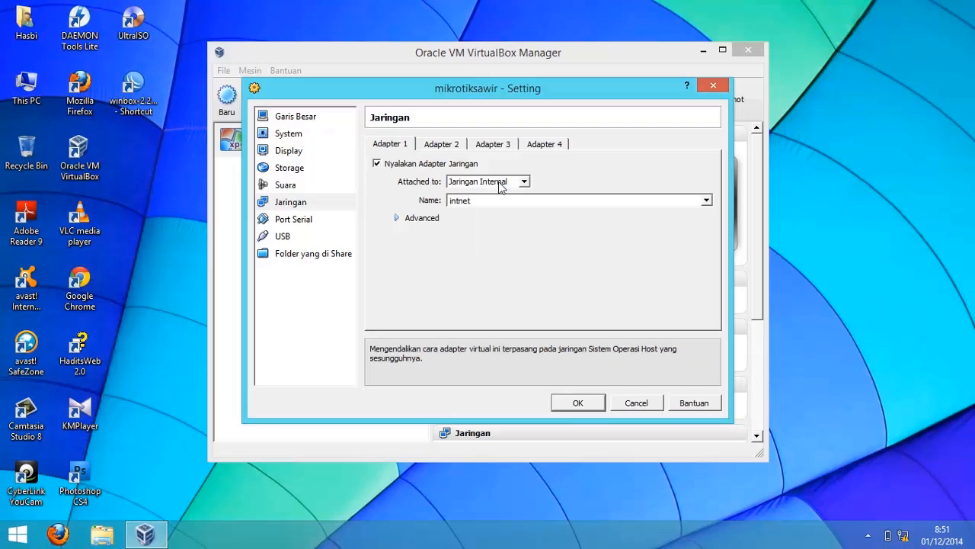
- Enable network Adapter 2 and attach it to Host-only Adapter
{"action": "left_click", "coordinate": [455, 147]}
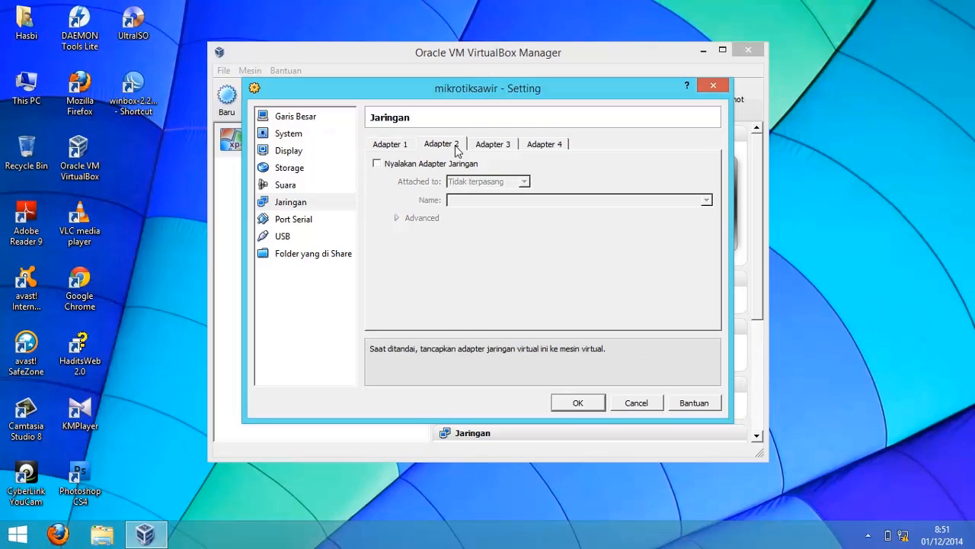
{"action": "left_click", "coordinate": [437, 165]}
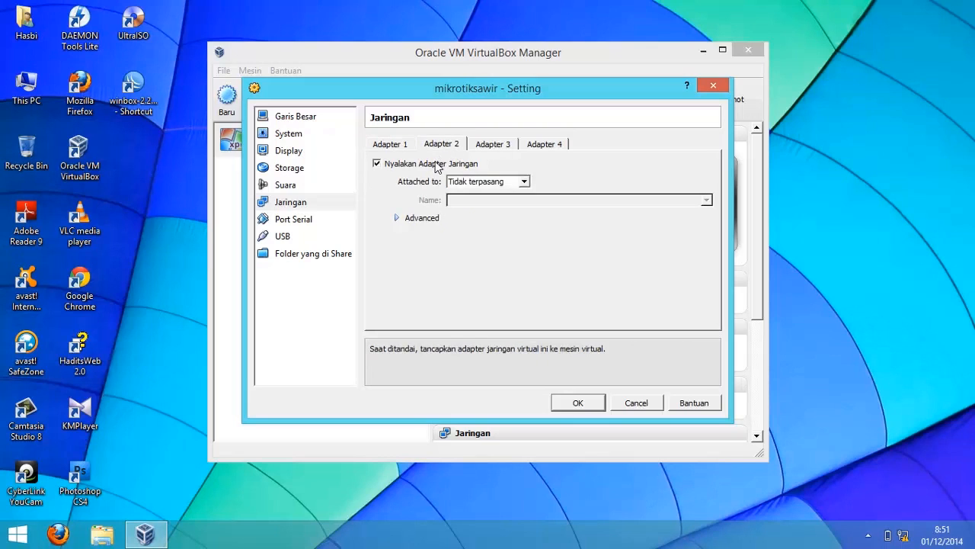
{"action": "left_click", "coordinate": [487, 184]}
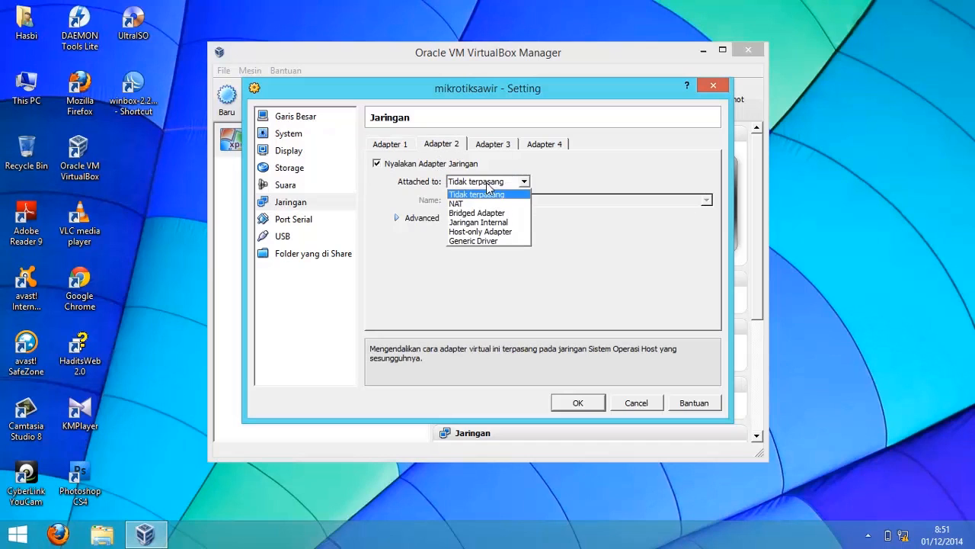
{"action": "left_click", "coordinate": [488, 232]}
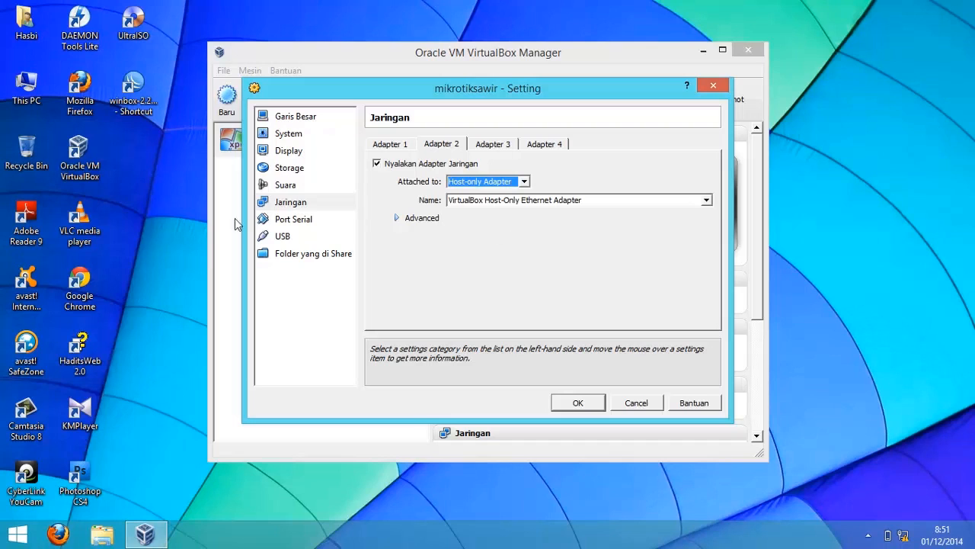
- Enable network Adapter 3 and attach it to Jaringan Internal
{"action": "left_click", "coordinate": [493, 146]}
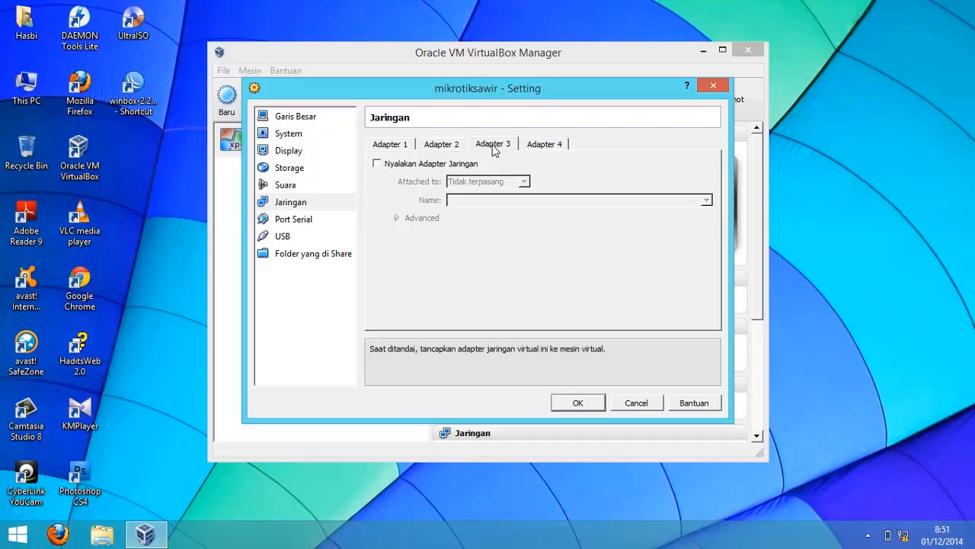
{"action": "left_click", "coordinate": [453, 166]}
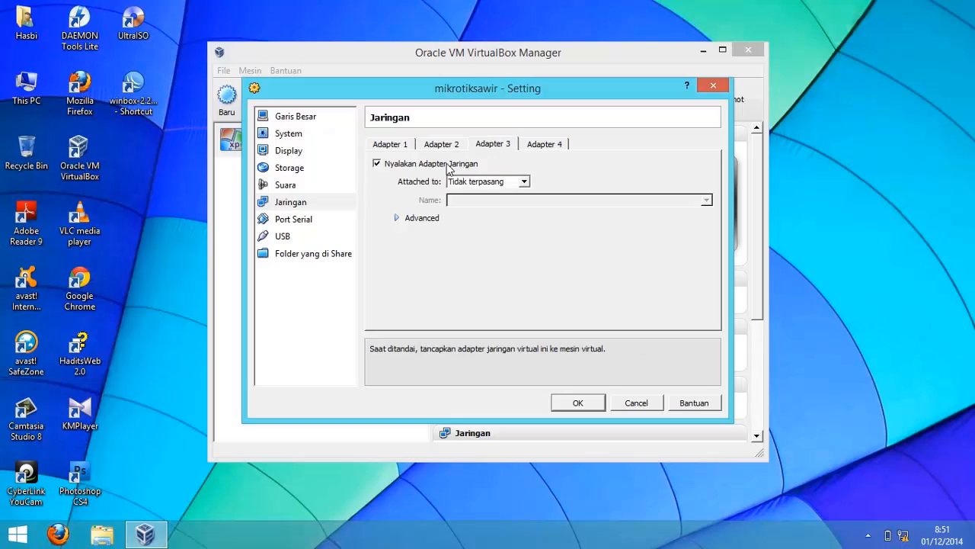
{"action": "left_click", "coordinate": [488, 182]}
{"action": "left_click", "coordinate": [479, 222]}
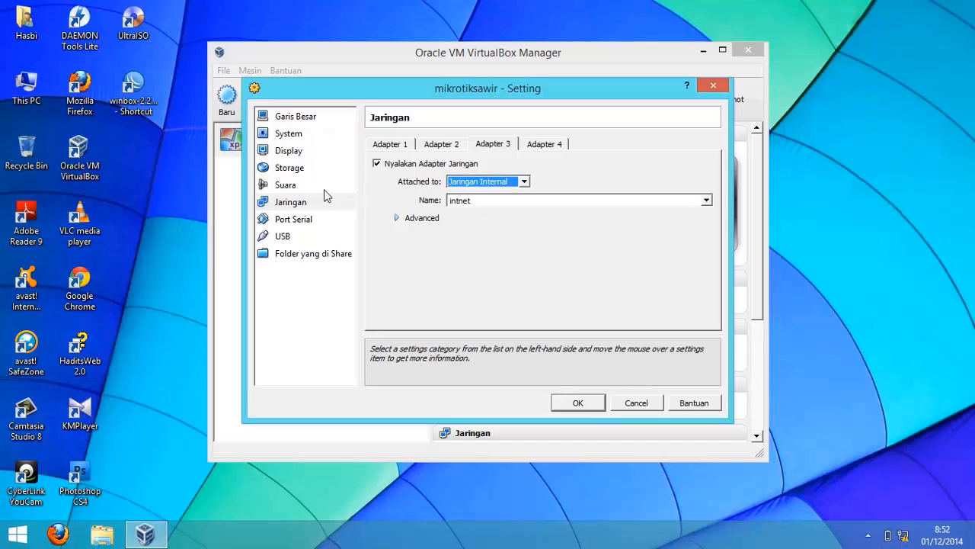
- Load the mikrotik-5.20 ISO file into the empty CD/DVD drive and save the settings
{"action": "left_click", "coordinate": [285, 171]}
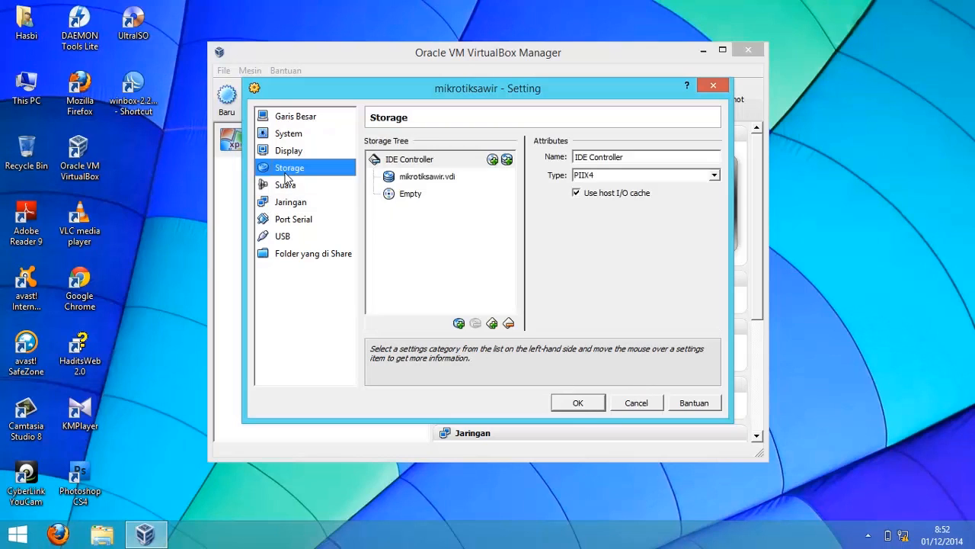
{"action": "left_click", "coordinate": [411, 195]}
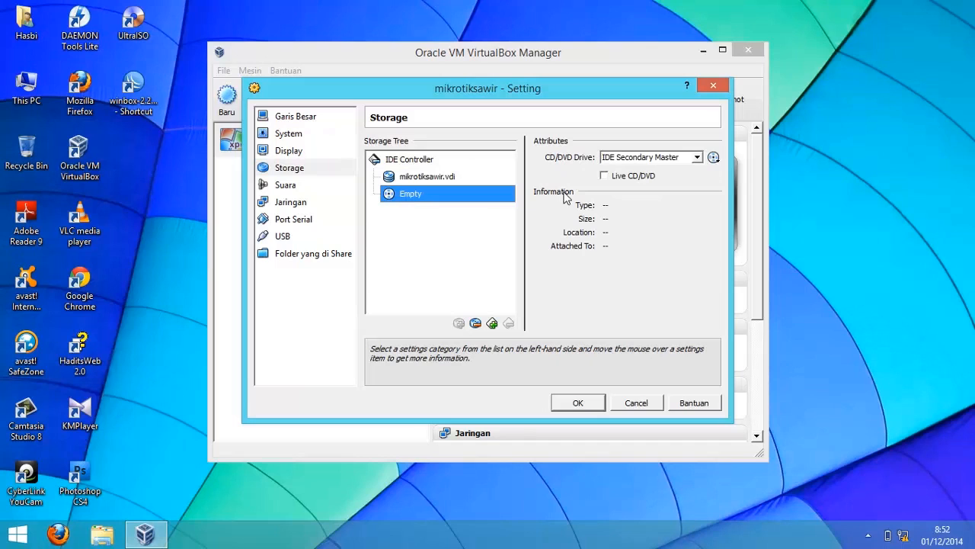
{"action": "left_click", "coordinate": [713, 158]}
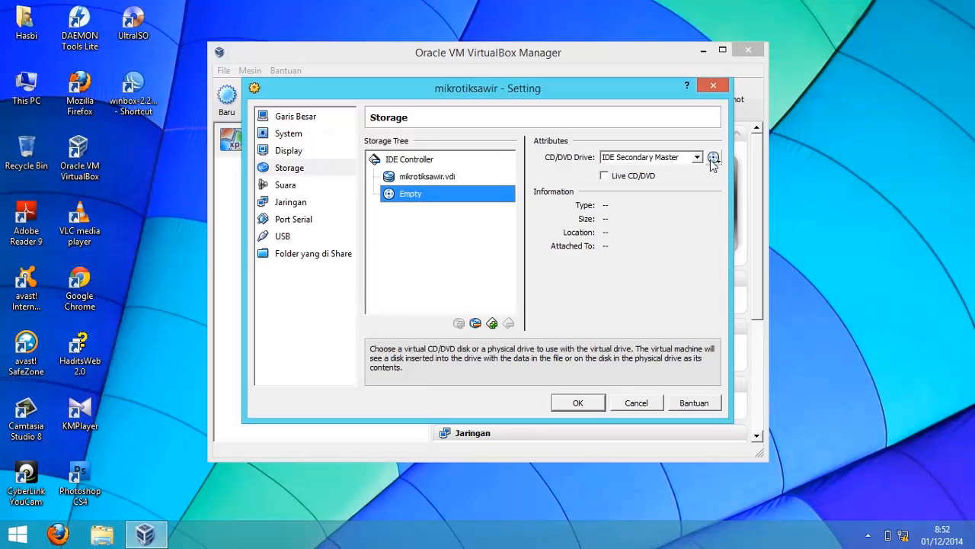
{"action": "left_click", "coordinate": [713, 158]}
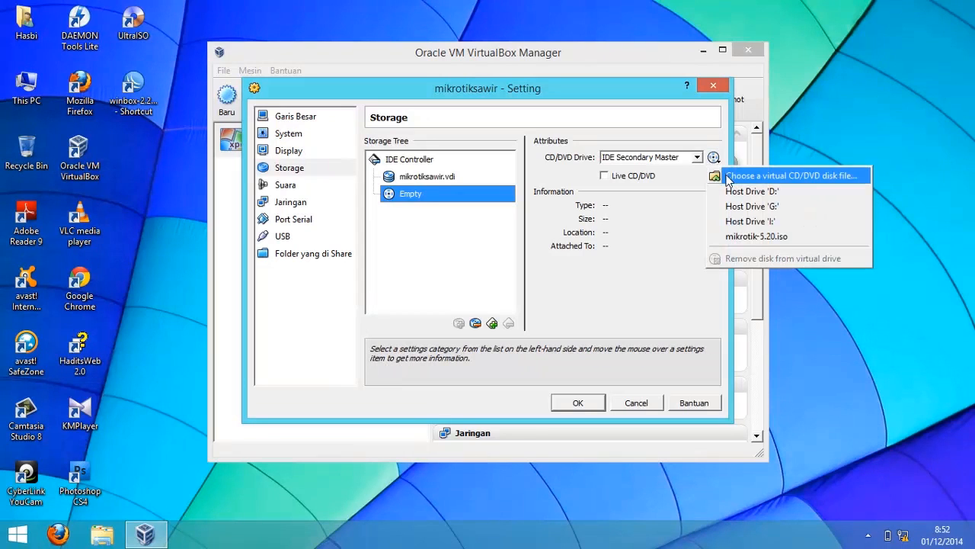
{"action": "left_click", "coordinate": [762, 176]}
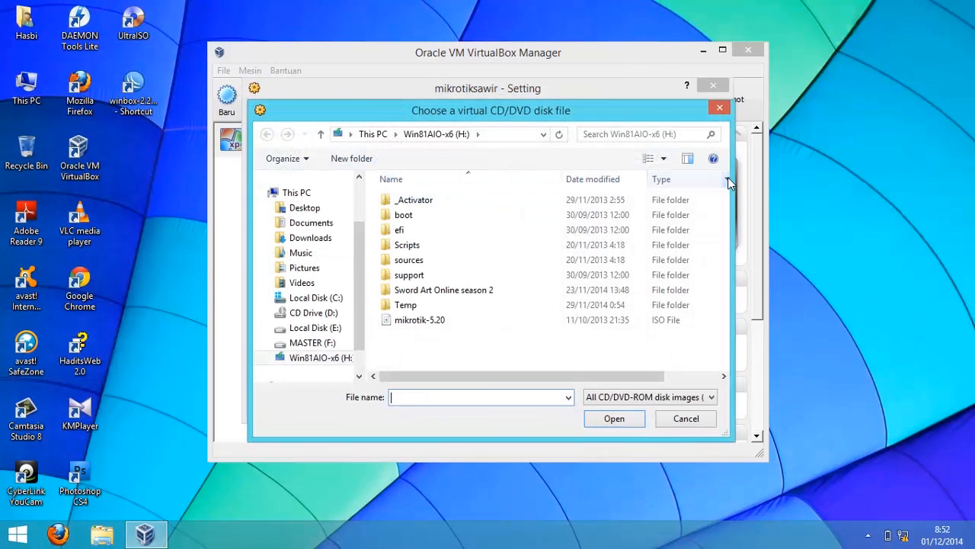
{"action": "left_click", "coordinate": [479, 320]}
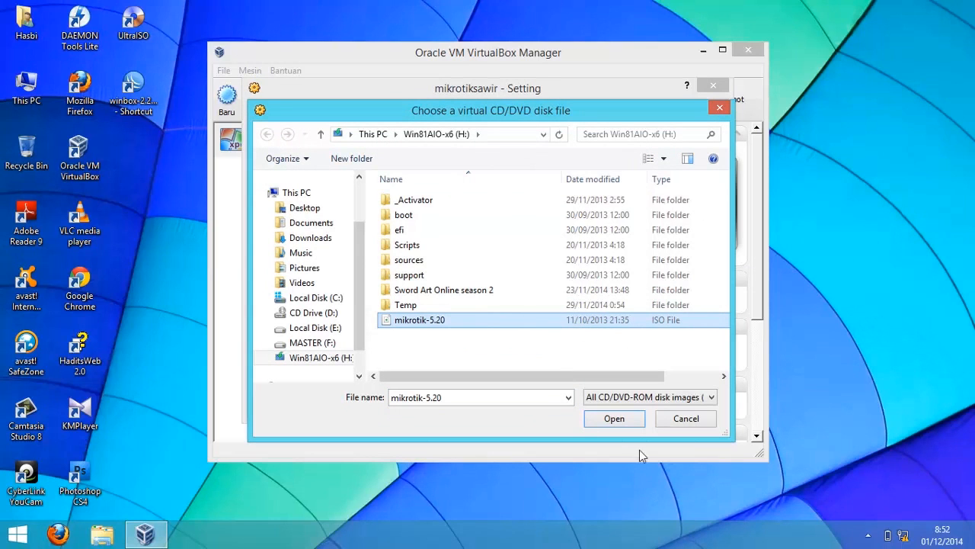
{"action": "left_click", "coordinate": [627, 419]}
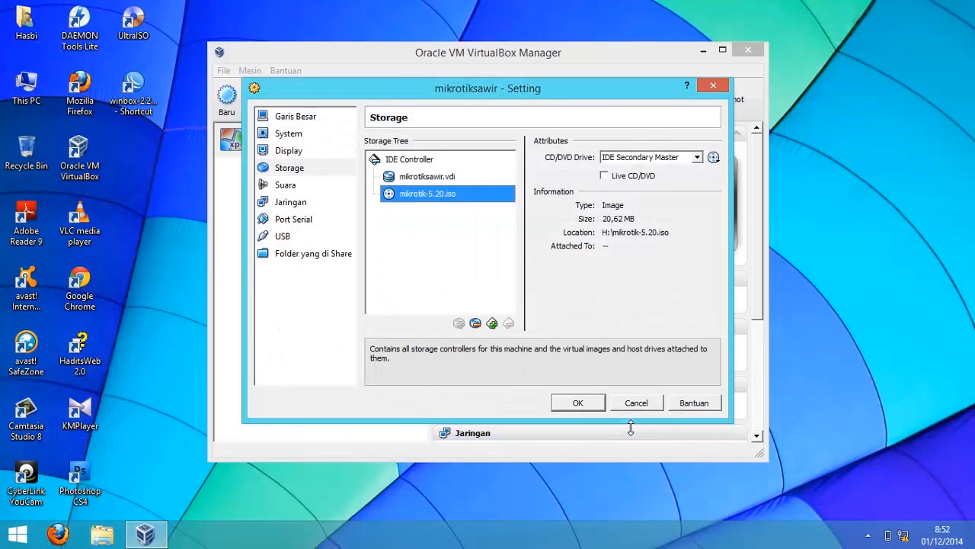
{"action": "left_click", "coordinate": [587, 404]}
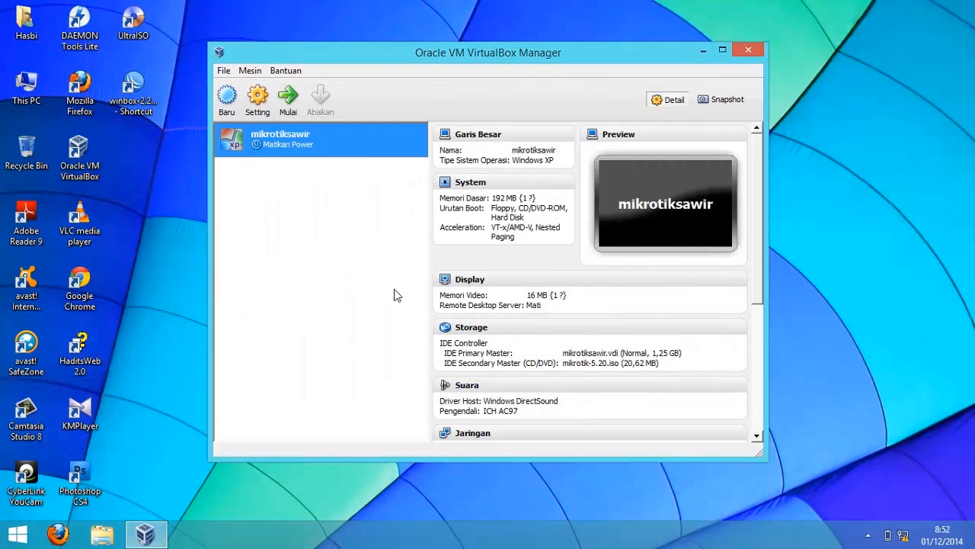
- Start the virtual machine, select all MikroTik packages and install them without keeping the old configuration, confirming disk erasure
{"action": "left_click", "coordinate": [289, 114]}
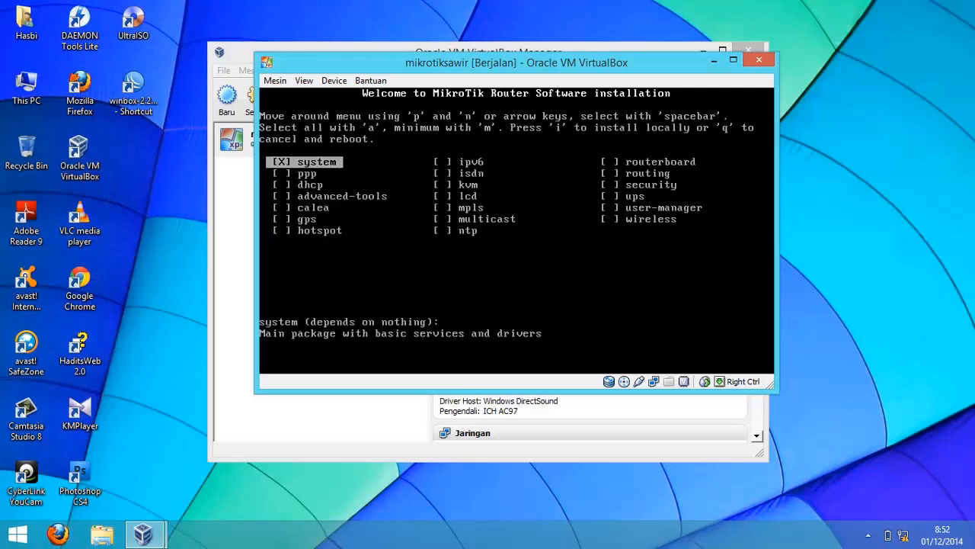
{"action": "key", "text": "a"}
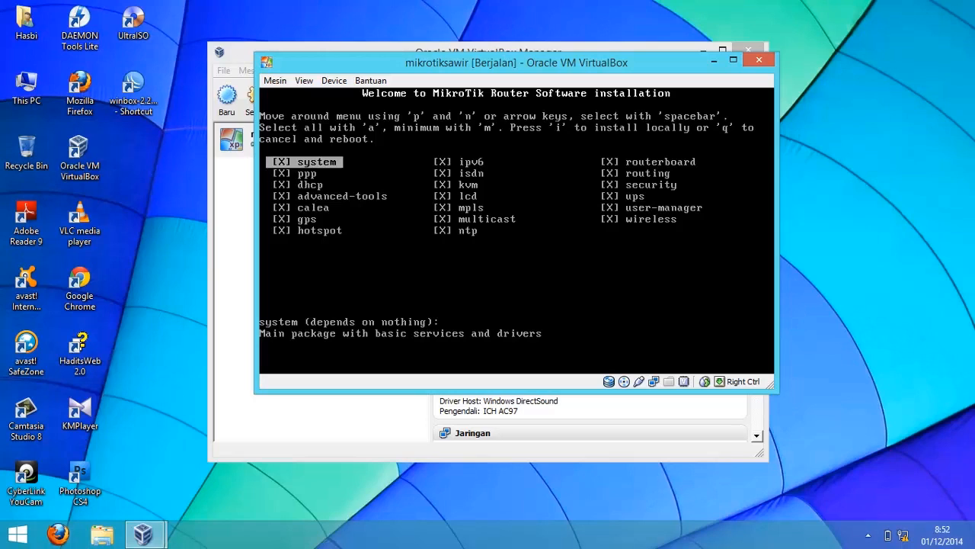
{"action": "key", "text": "i"}
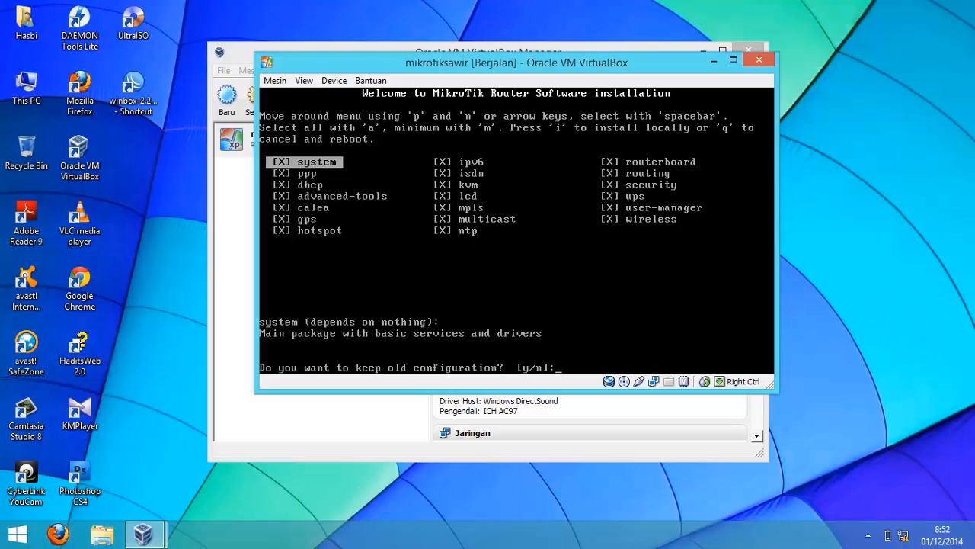
{"action": "key", "text": "n"}
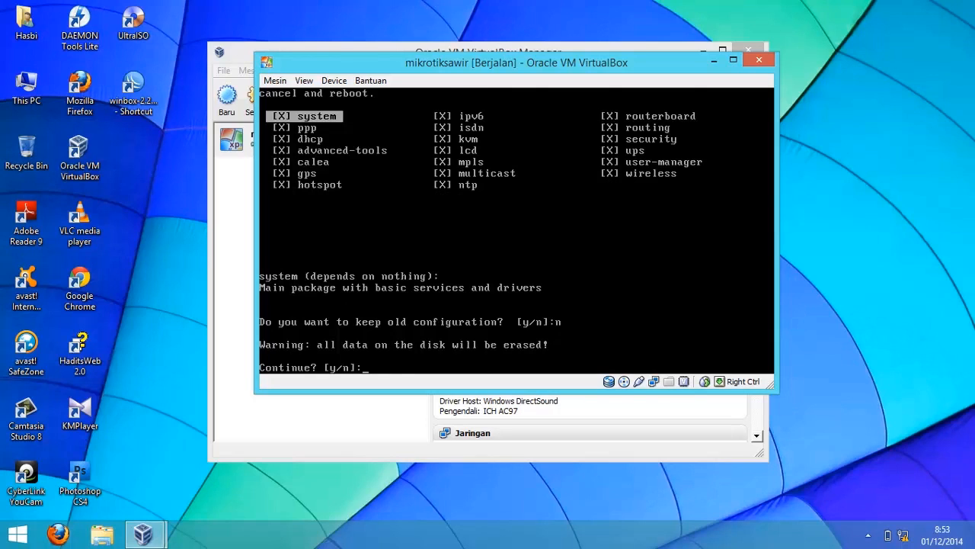
{"action": "key", "text": "y"}
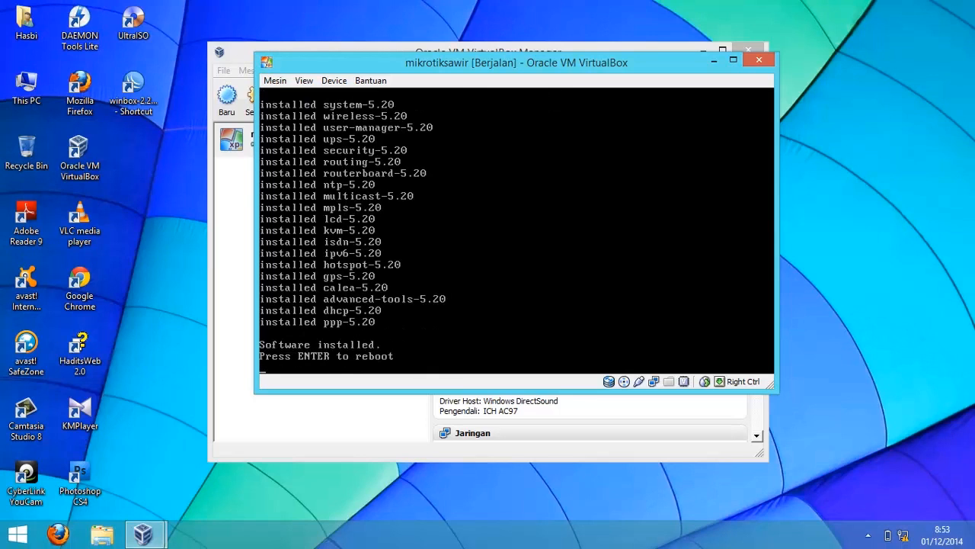
- Eject the mikrotik-5.20.iso disc from the virtual machine's CD/DVD drive
{"action": "left_click", "coordinate": [336, 79]}
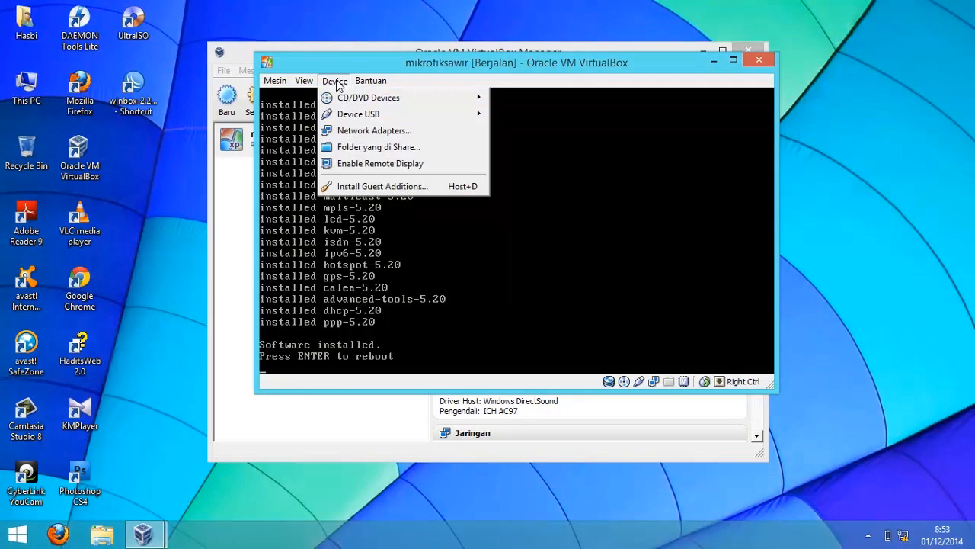
{"action": "mouse_move", "coordinate": [396, 98]}
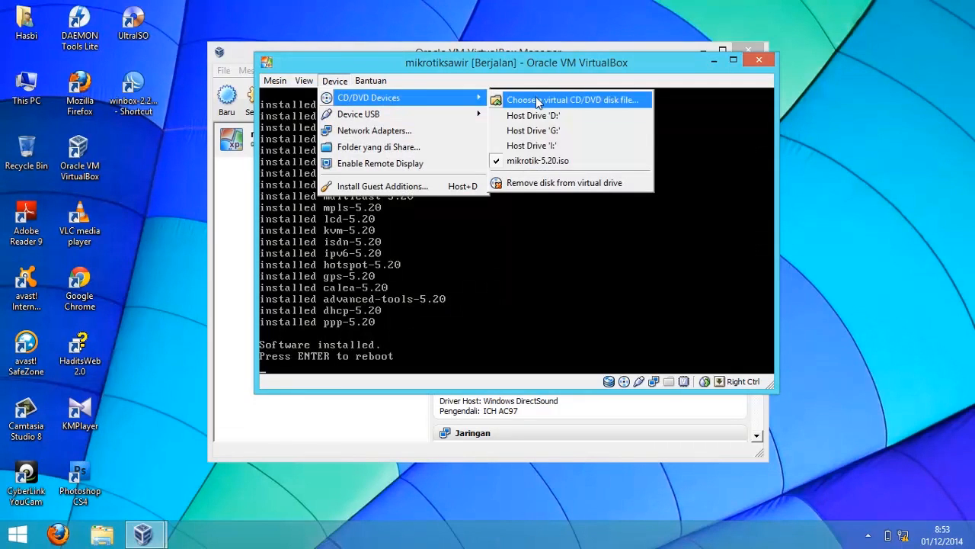
{"action": "left_click", "coordinate": [497, 161]}
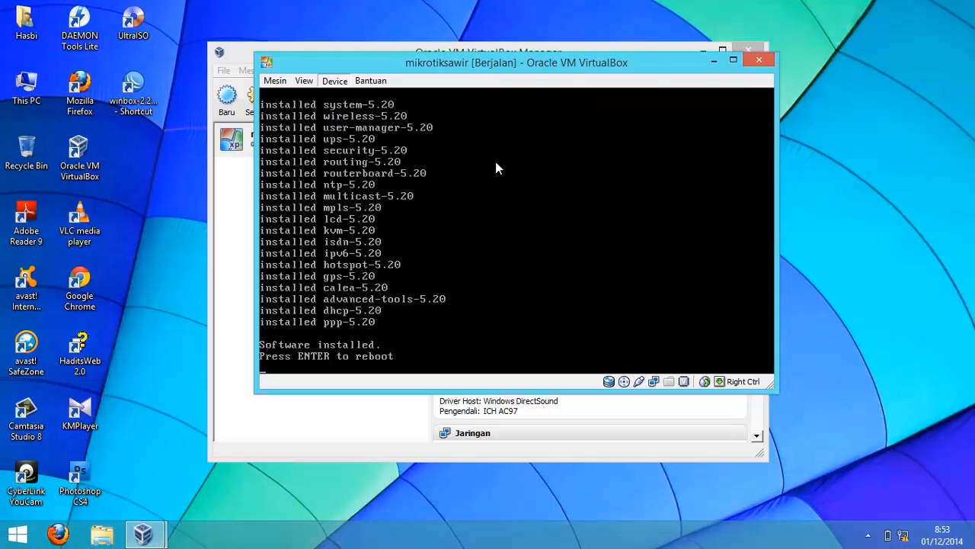
- Reset the running virtual machine and confirm the reset
{"action": "left_click", "coordinate": [276, 80]}
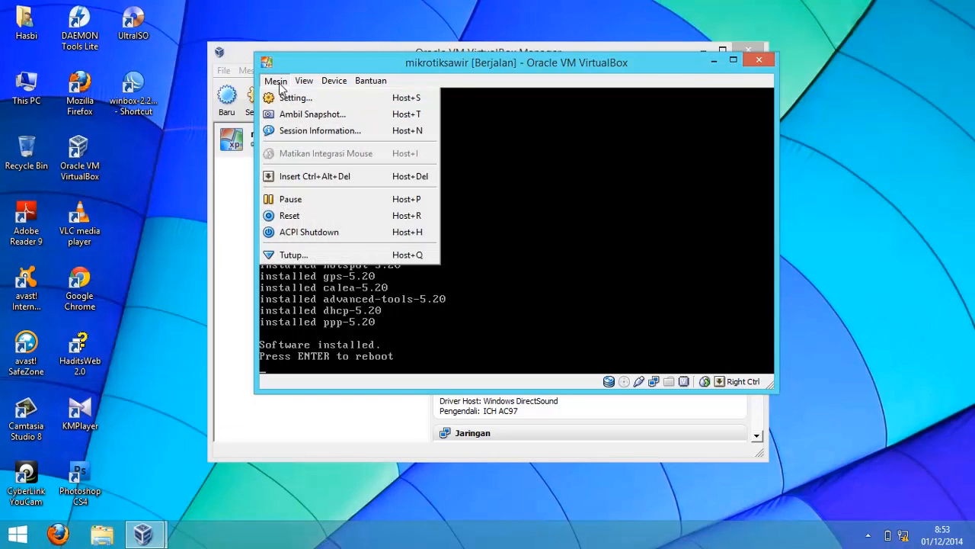
{"action": "left_click", "coordinate": [312, 215]}
{"action": "left_click", "coordinate": [486, 277]}
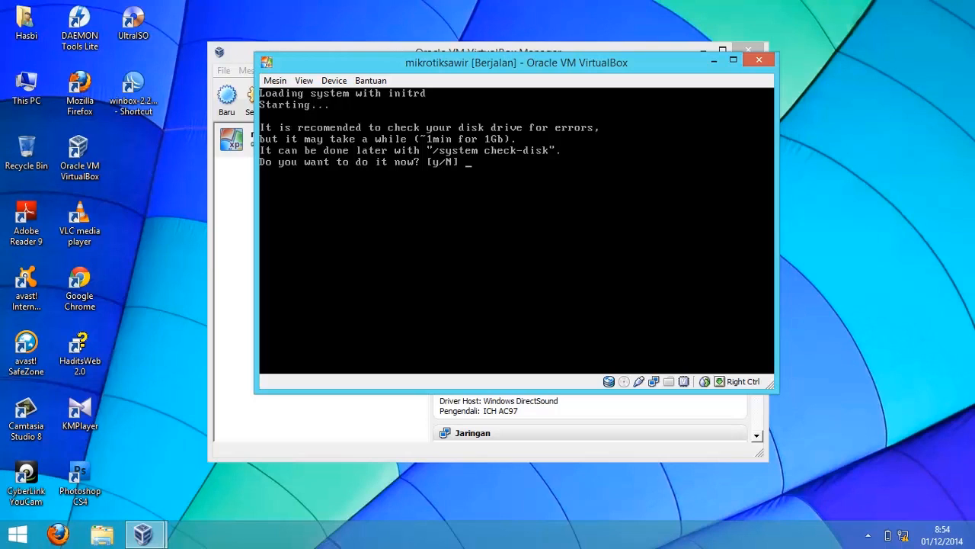
- Decline the disk check and log in to the MikroTik console as admin with an empty password
{"action": "type", "text": "n:"}
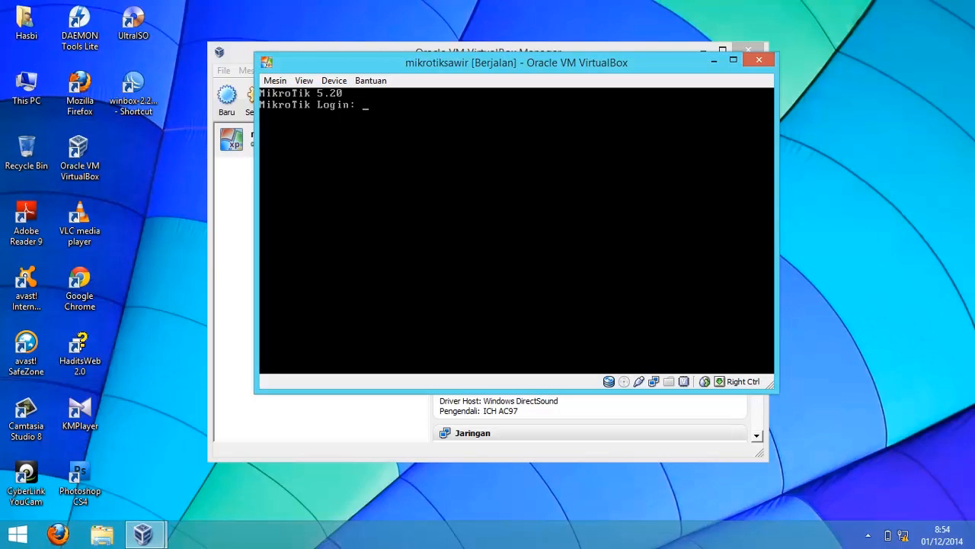
{"action": "type", "text": "admin"}
{"action": "key", "text": "Return"}
{"action": "key", "text": "Return"}
{"action": "key", "text": "Return"}
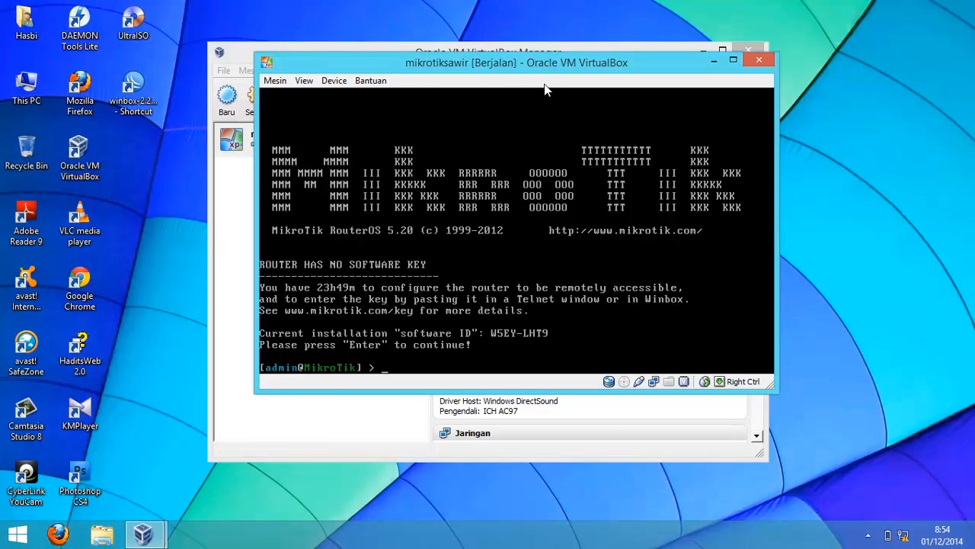
- Minimize the VirtualBox windows and launch the WinBox loader shortcut from the desktop
{"action": "left_click", "coordinate": [714, 61]}
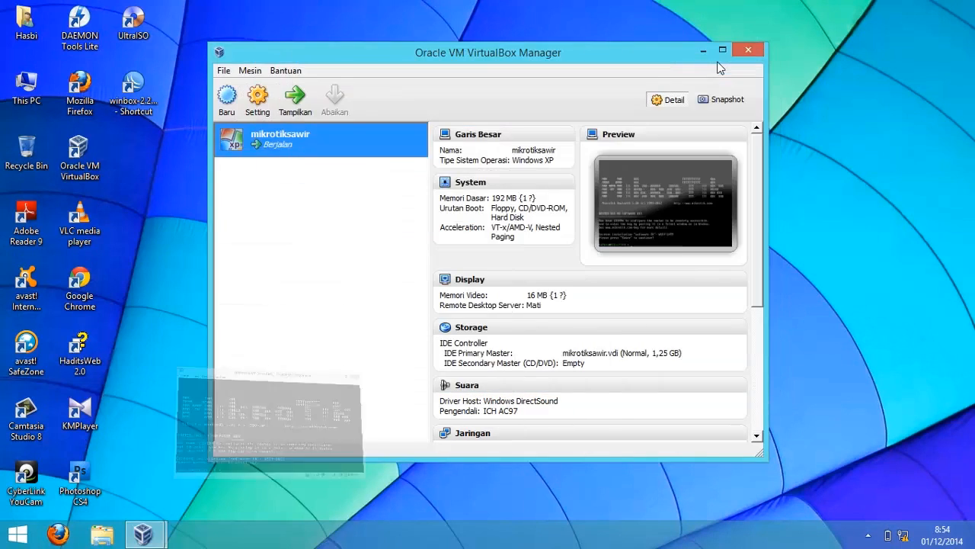
{"action": "left_click", "coordinate": [707, 52]}
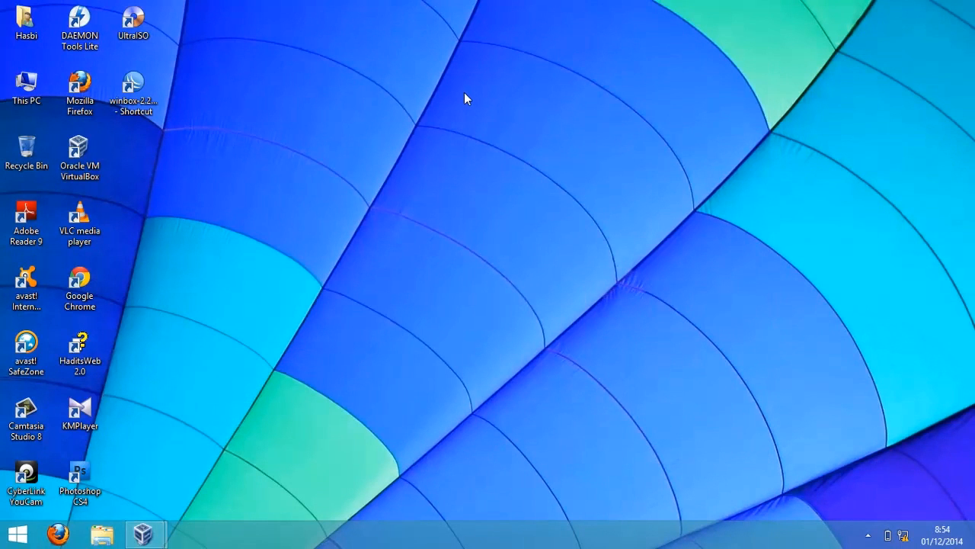
{"action": "double_click", "coordinate": [134, 111]}
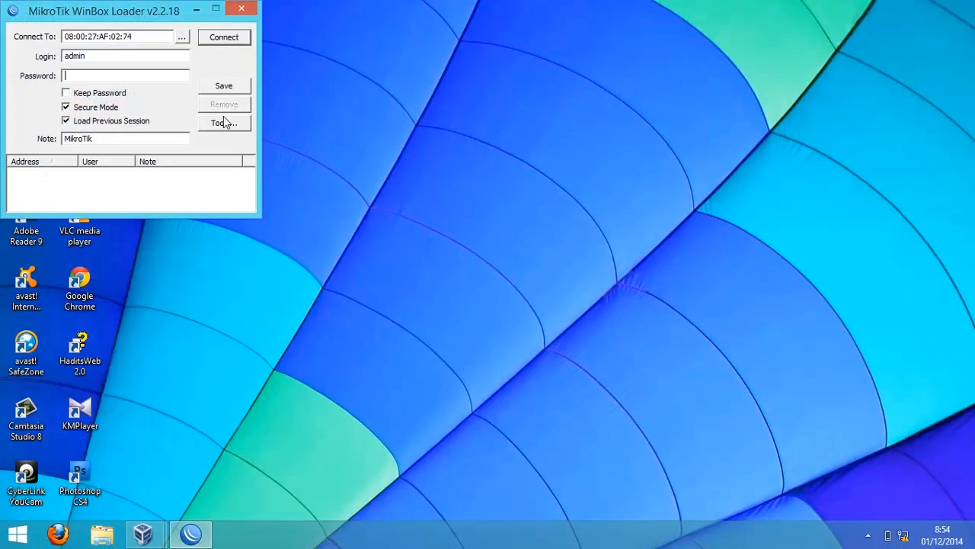
- Remove all saved addresses, then connect WinBox to the discovered router by its MAC address and dismiss the welcome dialog
{"action": "left_click", "coordinate": [221, 124]}
{"action": "left_click", "coordinate": [227, 142]}
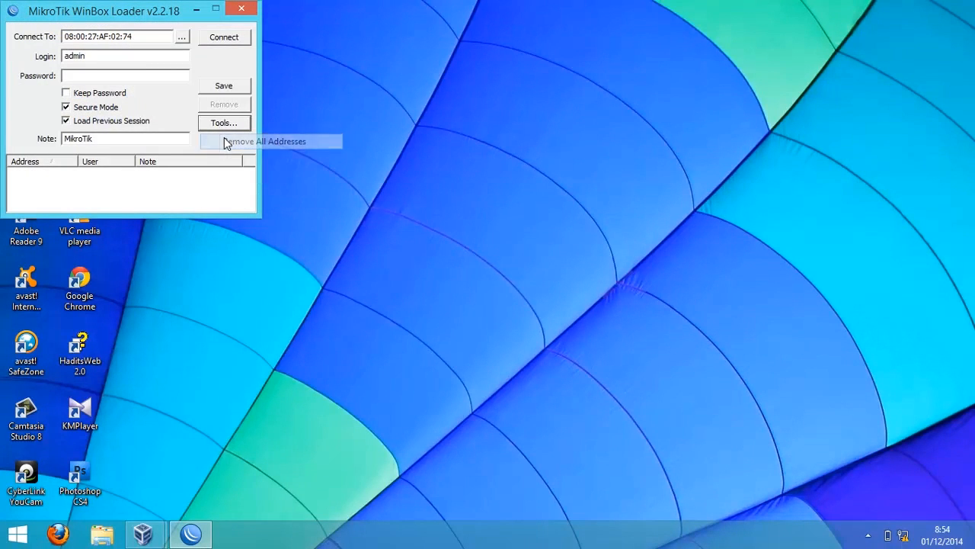
{"action": "left_click", "coordinate": [181, 38]}
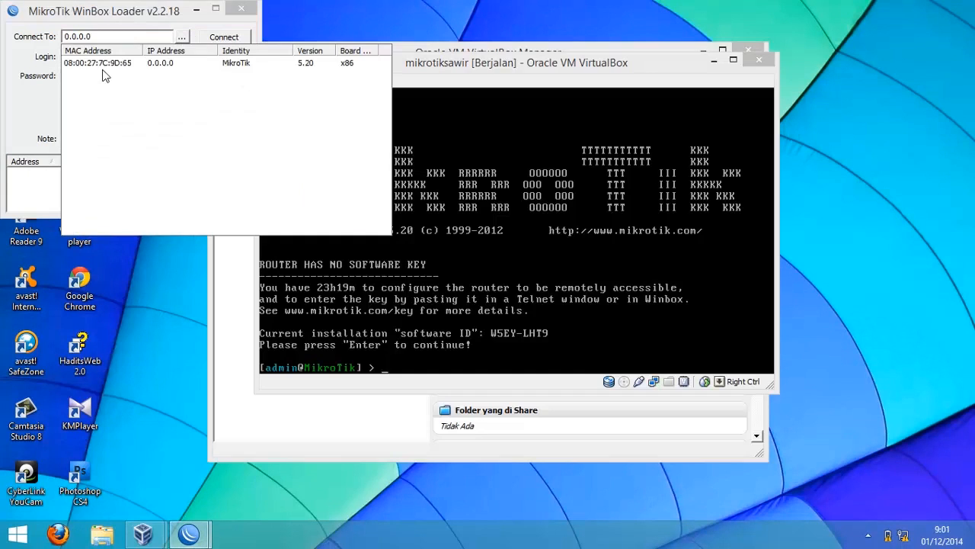
{"action": "left_click", "coordinate": [106, 64]}
{"action": "left_click", "coordinate": [231, 38]}
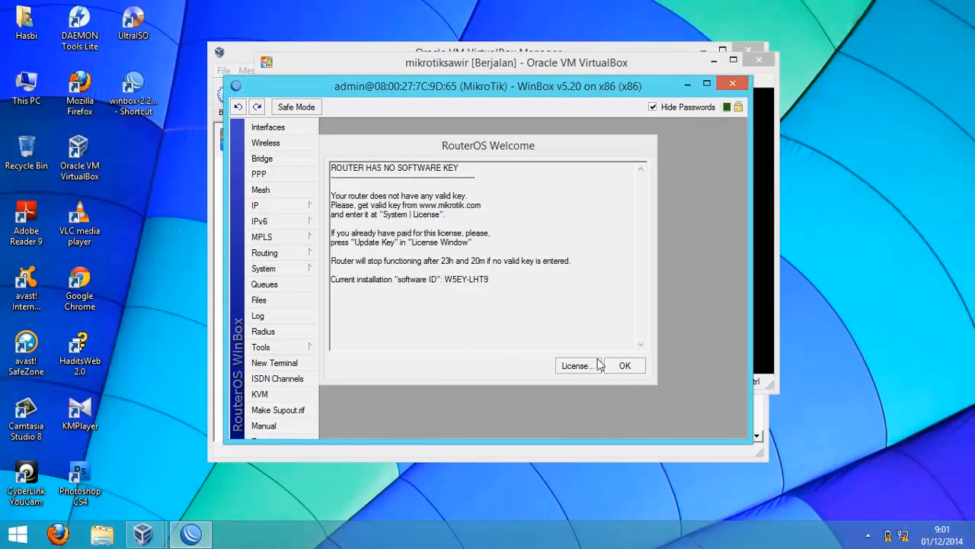
{"action": "left_click", "coordinate": [625, 366]}
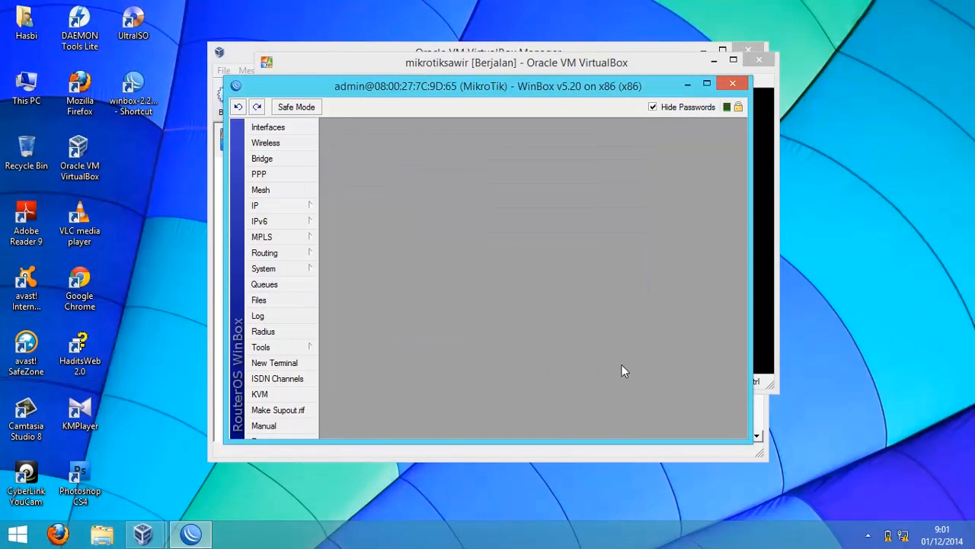
- Open the interface list and rename ether1 as ether1 modem
{"action": "left_click", "coordinate": [312, 128]}
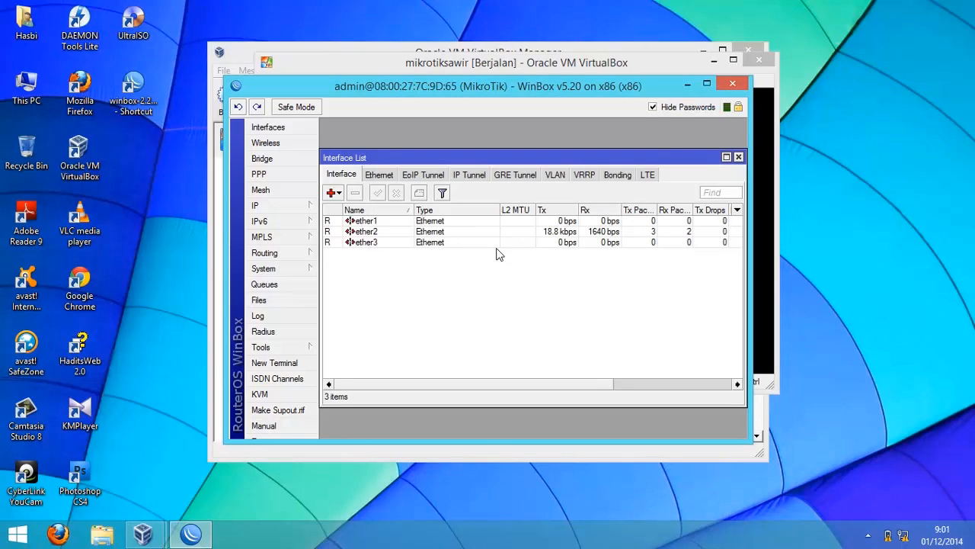
{"action": "double_click", "coordinate": [381, 221]}
{"action": "left_click", "coordinate": [500, 180]}
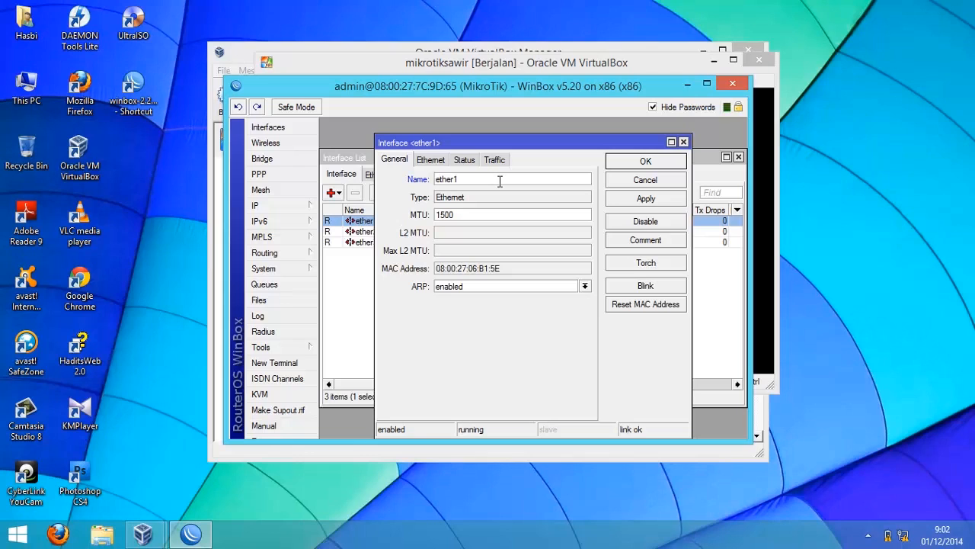
{"action": "type", "text": "modem"}
{"action": "key", "text": "Return"}
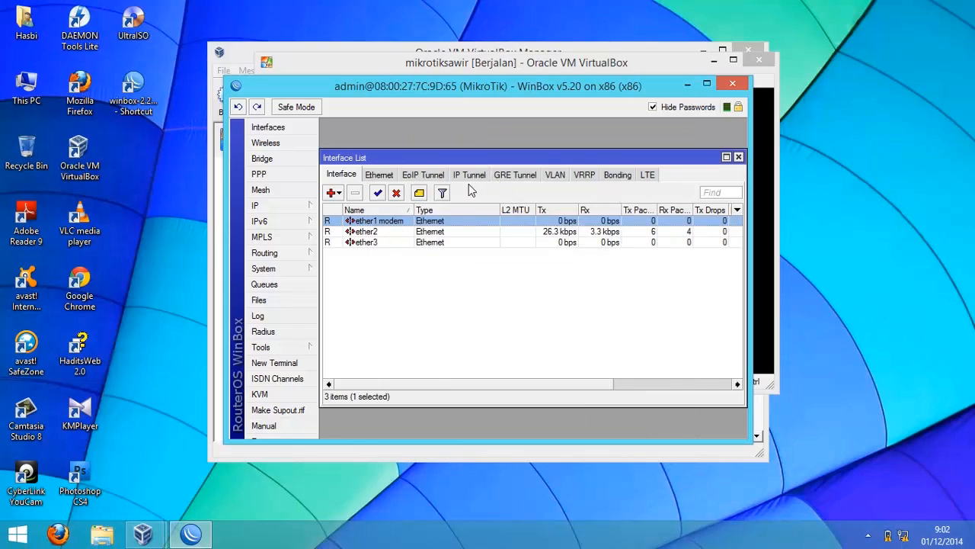
- Rename the second interface as ether2 lan
{"action": "double_click", "coordinate": [402, 235]}
{"action": "left_click", "coordinate": [475, 179]}
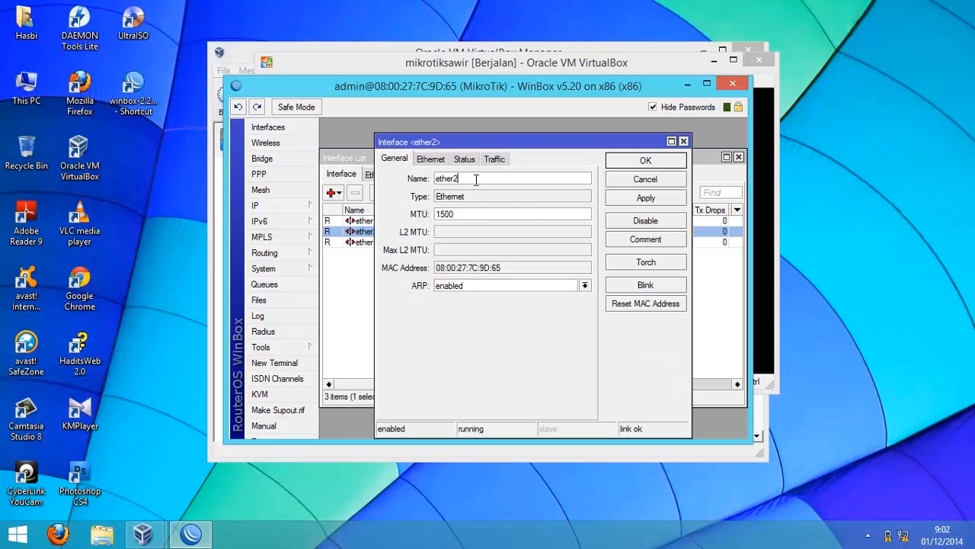
{"action": "type", "text": "lan"}
{"action": "key", "text": "Return"}
- Rename the third interface as ether3 AP
{"action": "double_click", "coordinate": [383, 242]}
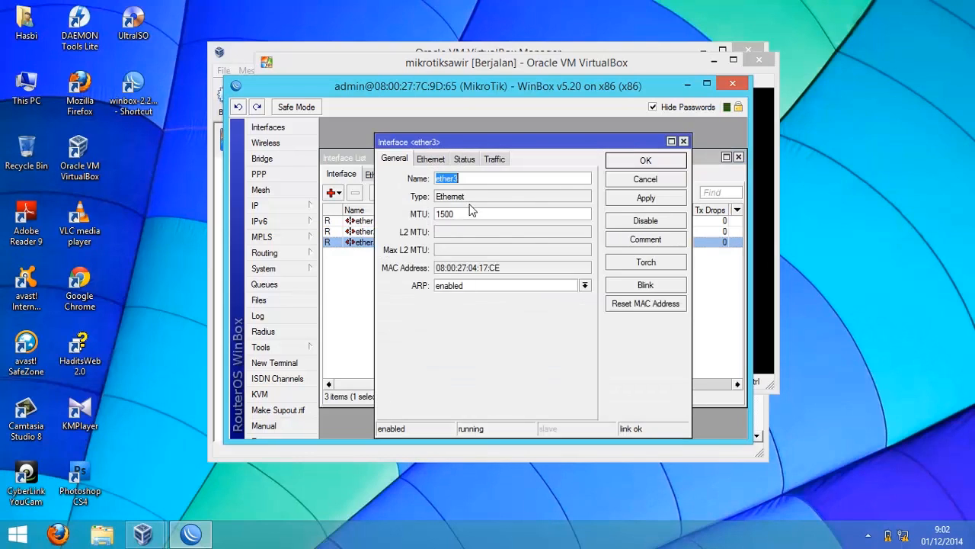
{"action": "left_click", "coordinate": [482, 189]}
{"action": "type", "text": "AP"}
{"action": "key", "text": "Return"}
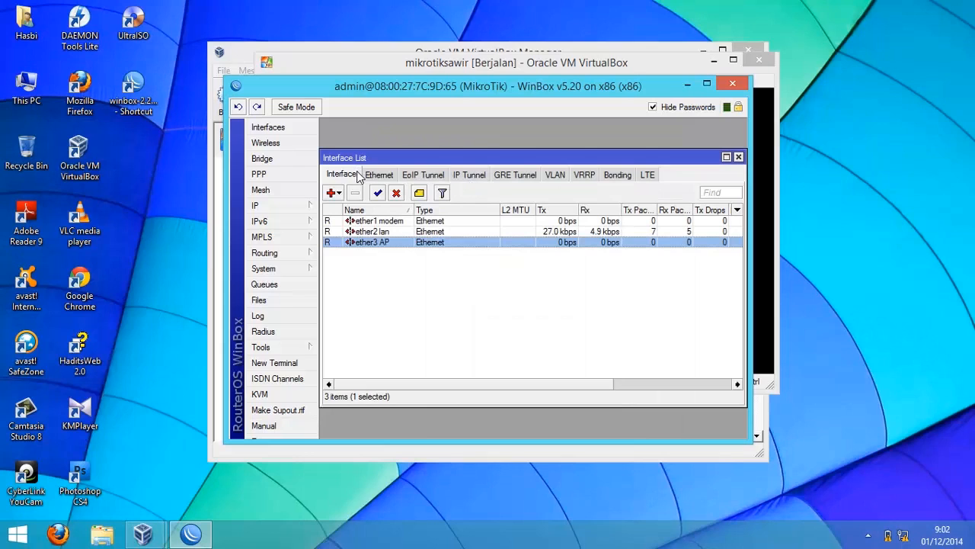
- Open the IP address list and remove the default 192.168.88.1 address
{"action": "left_click", "coordinate": [312, 208]}
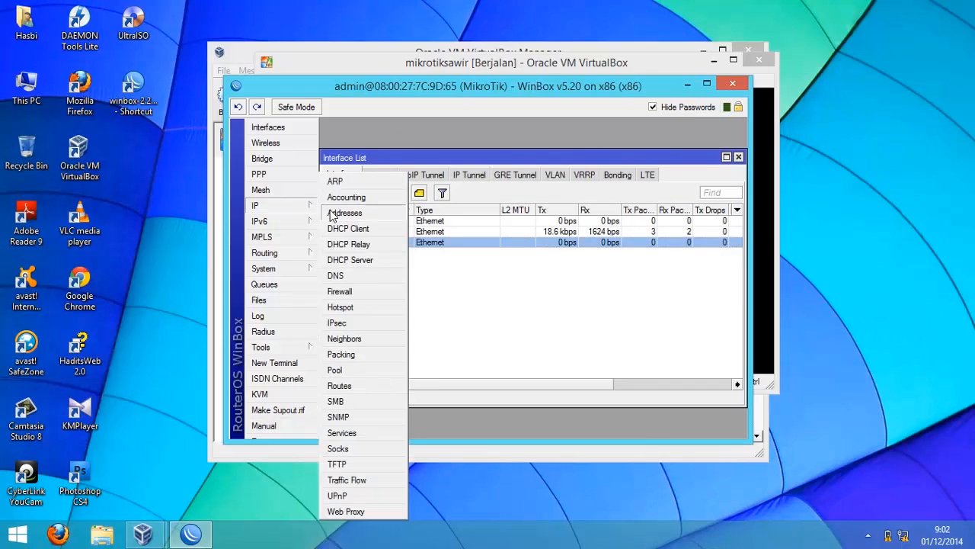
{"action": "left_click", "coordinate": [333, 215]}
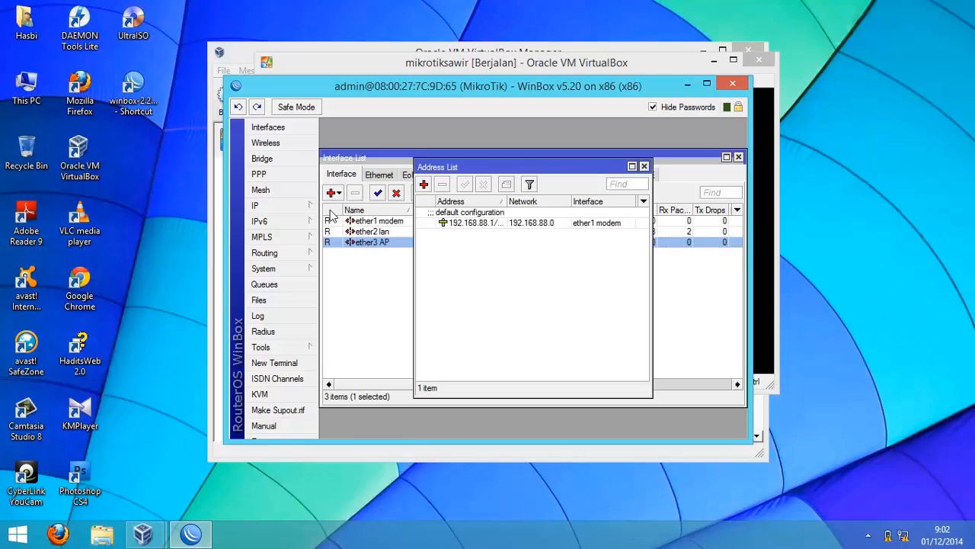
{"action": "left_click", "coordinate": [449, 221]}
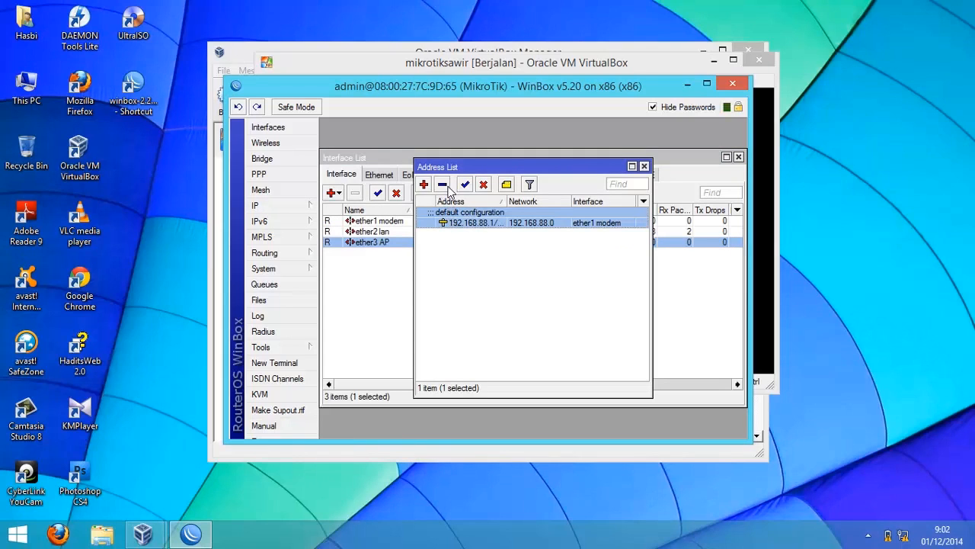
{"action": "left_click", "coordinate": [445, 187]}
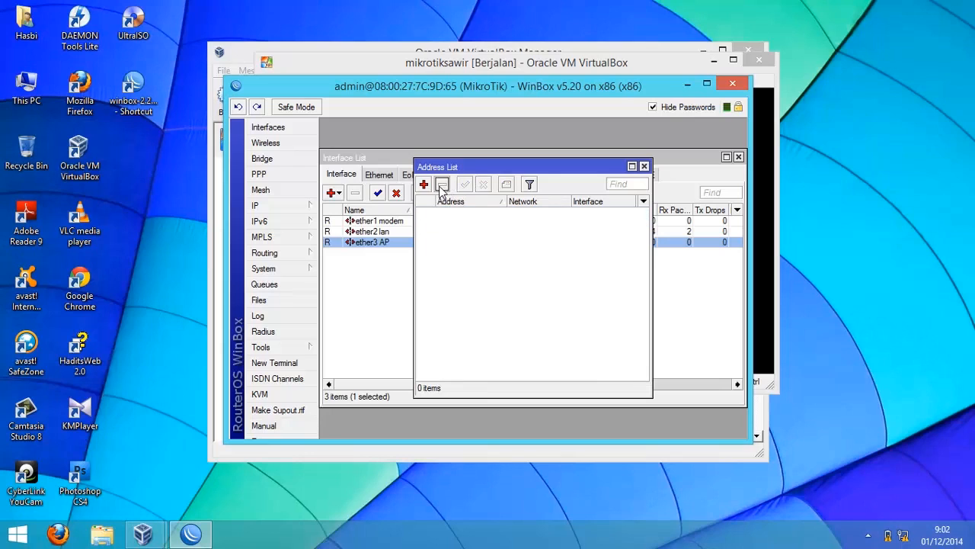
- Add IP address 192.168.1.1/24 on the ether1 modem interface
{"action": "left_click", "coordinate": [424, 185]}
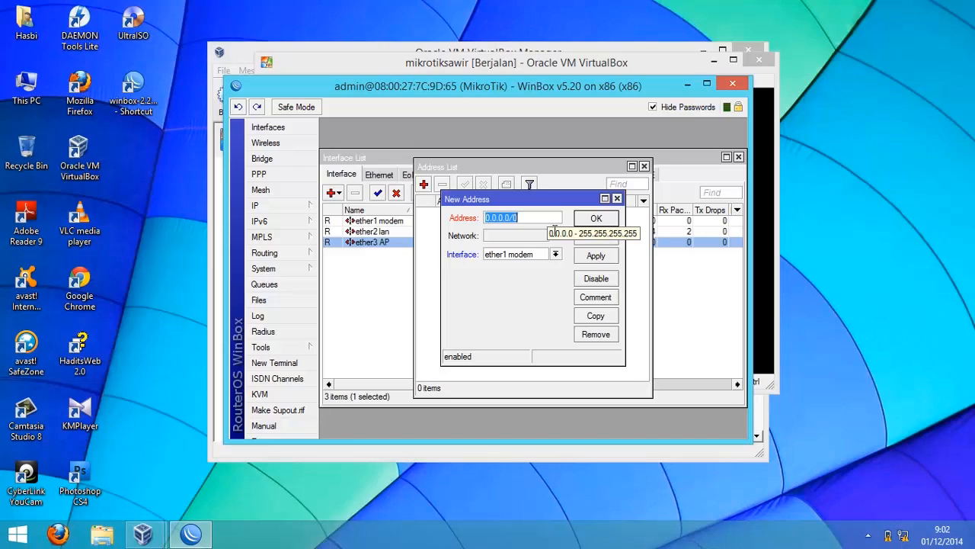
{"action": "type", "text": "192.18"}
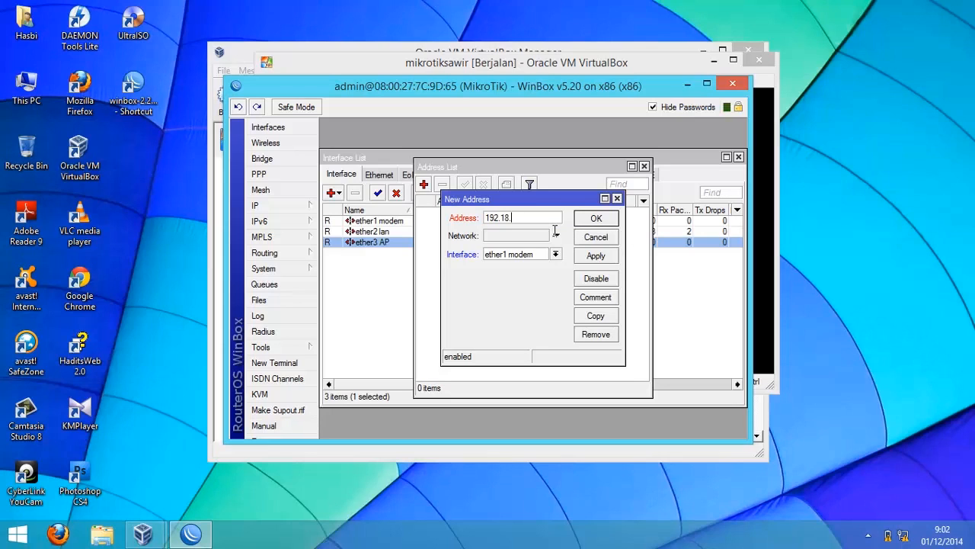
{"action": "key", "text": "BackSpace"}
{"action": "type", "text": "68.1.1/24"}
{"action": "left_click", "coordinate": [595, 218]}
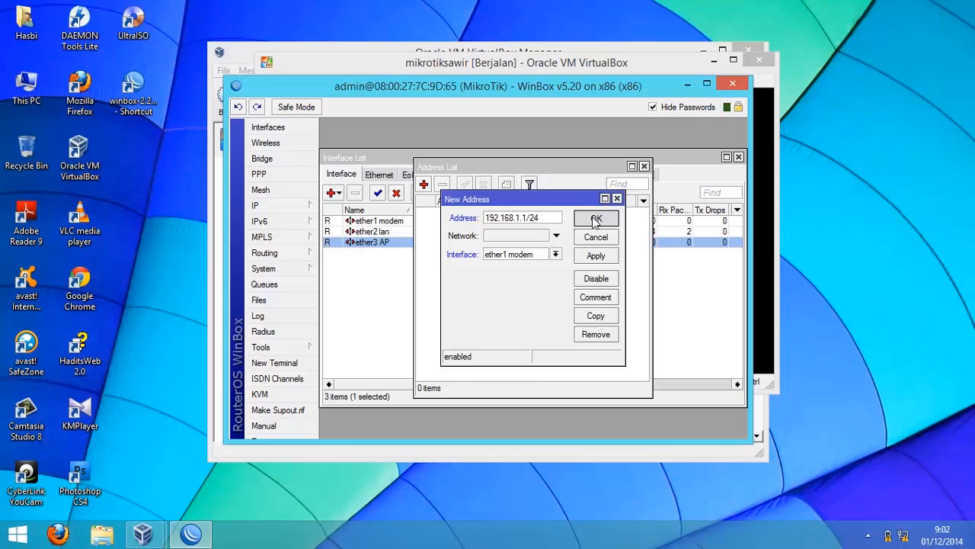
- Add IP address 10.10.10.1/24 on the ether2 lan interface
{"action": "left_click", "coordinate": [424, 185]}
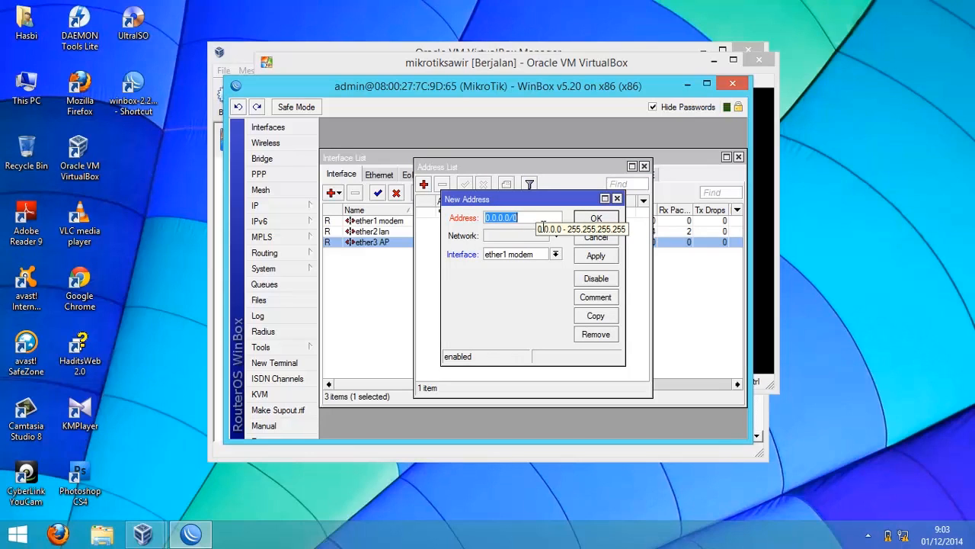
{"action": "type", "text": "10.10.10."}
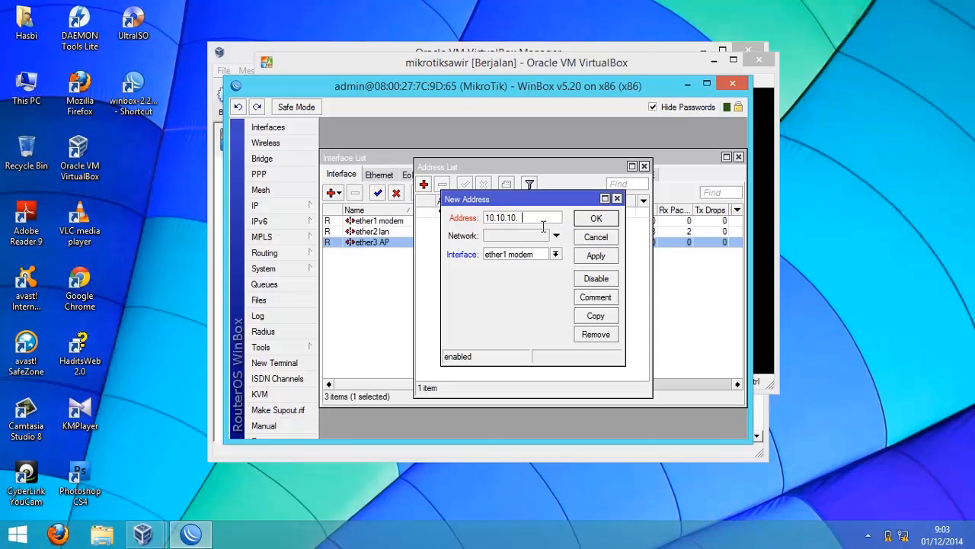
{"action": "type", "text": "1/24"}
{"action": "left_click", "coordinate": [554, 254]}
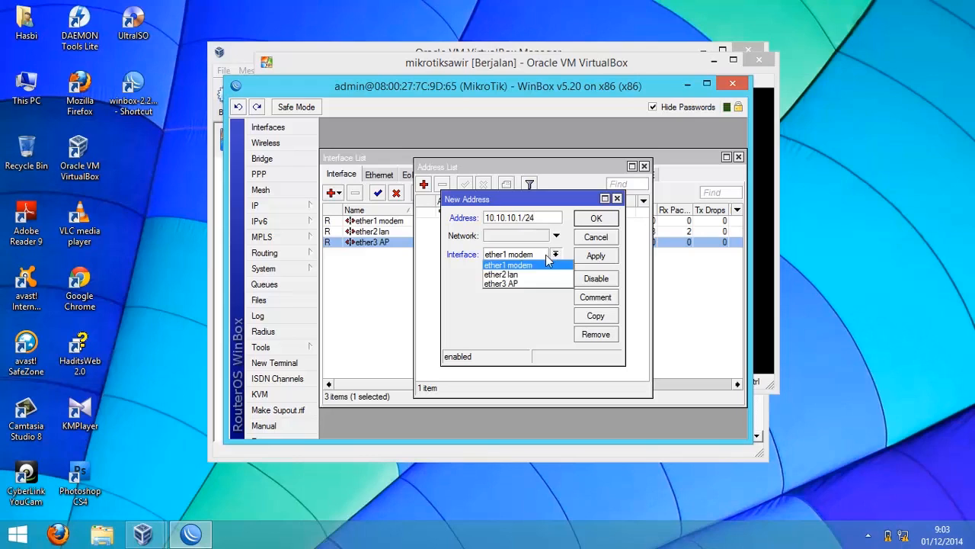
{"action": "left_click", "coordinate": [531, 272]}
{"action": "key", "text": "Return"}
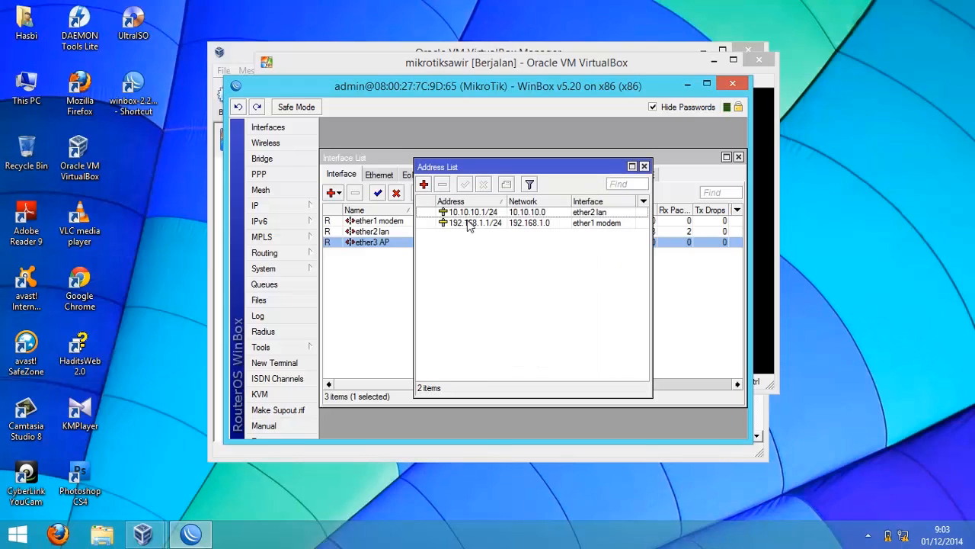
- Add IP address 192.168.10.1 on the ether3 AP interface
{"action": "left_click", "coordinate": [425, 185]}
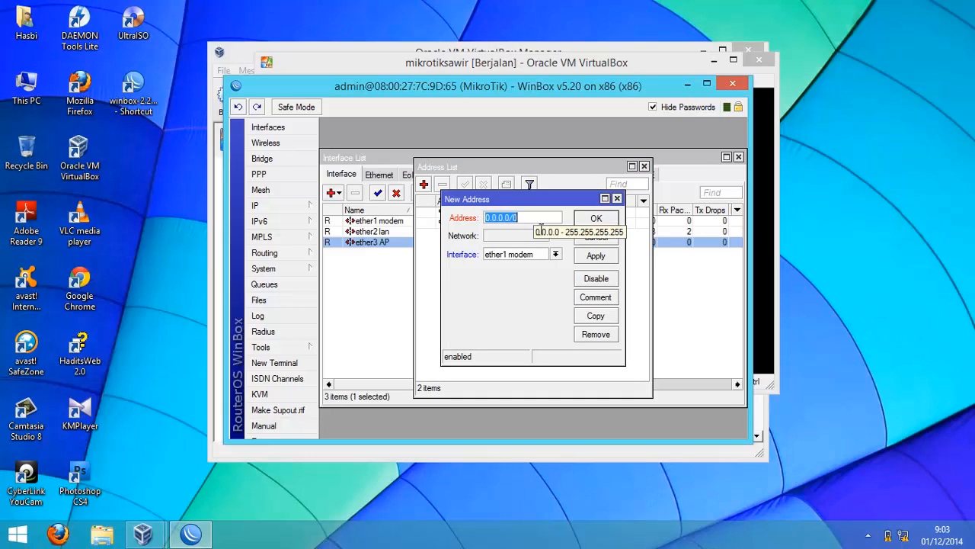
{"action": "type", "text": "192.1"}
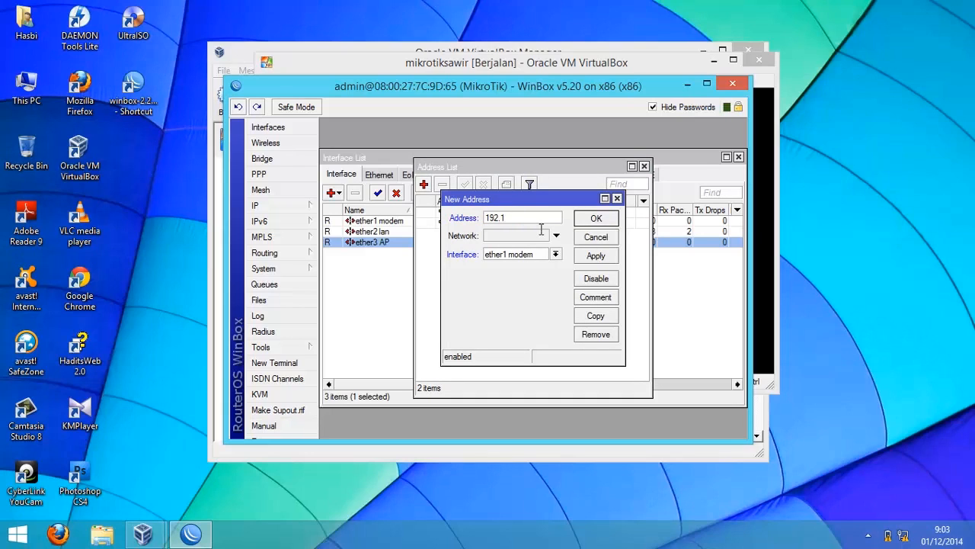
{"action": "type", "text": "68.10.1"}
{"action": "left_click", "coordinate": [542, 256]}
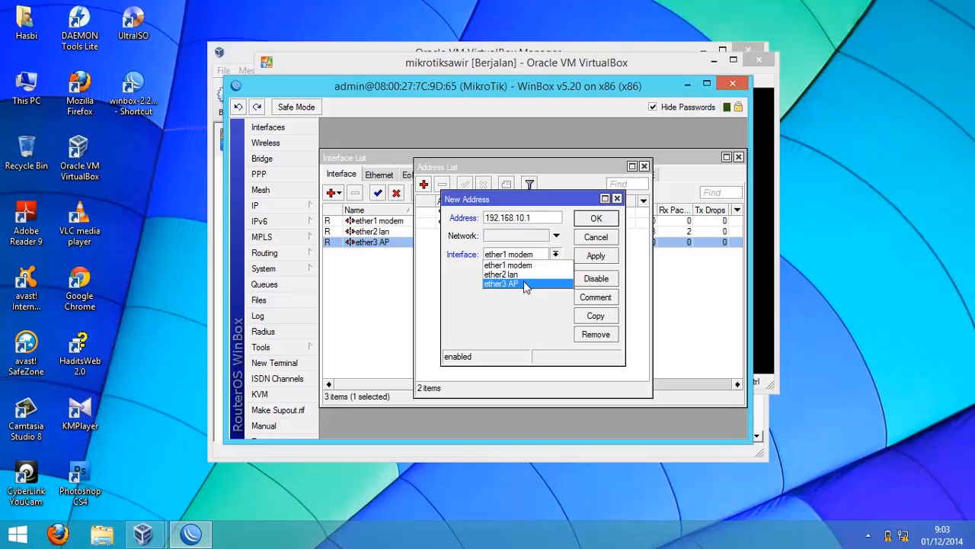
{"action": "left_click", "coordinate": [524, 284]}
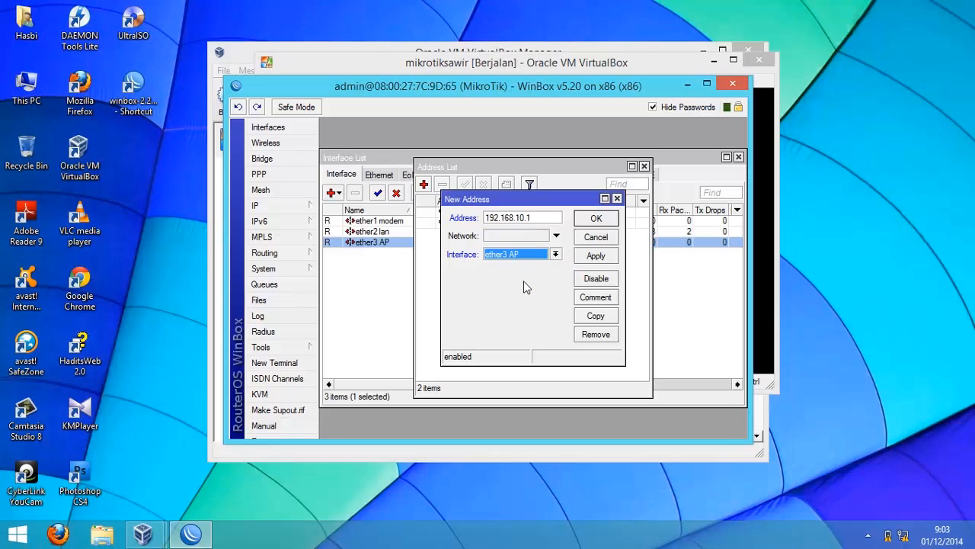
{"action": "left_click", "coordinate": [596, 219]}
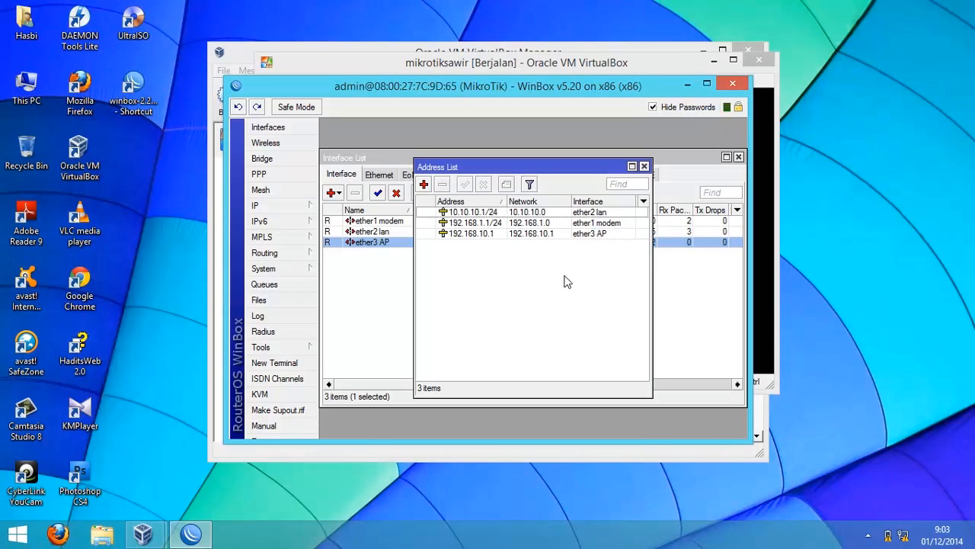
- Change the ether3 AP address to 192.168.10.1/24 and widen the address column
{"action": "left_click", "coordinate": [482, 234]}
{"action": "left_click", "coordinate": [543, 221]}
{"action": "type", "text": "/24"}
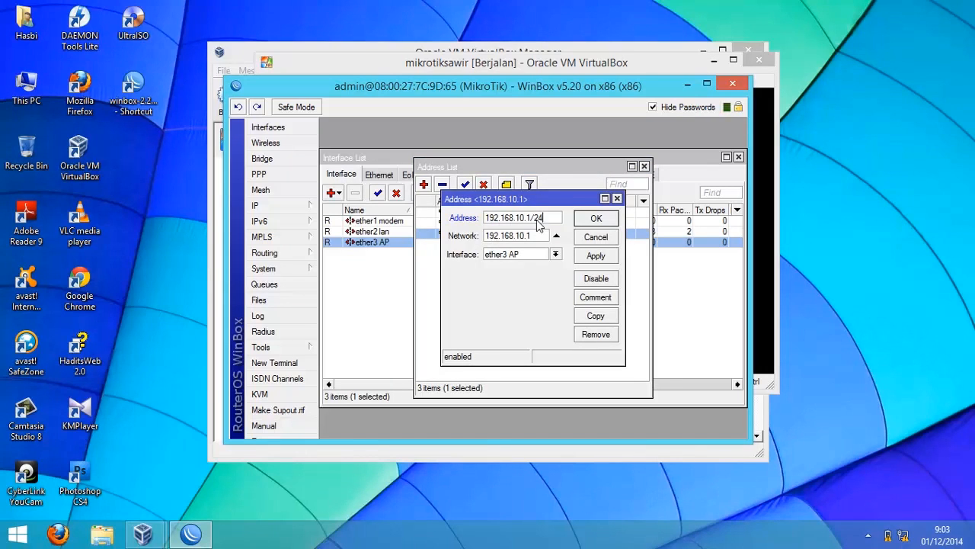
{"action": "key", "text": "Return"}
{"action": "left_click_drag", "start_coordinate": [508, 201], "coordinate": [537, 201]}
{"action": "left_click", "coordinate": [474, 305]}
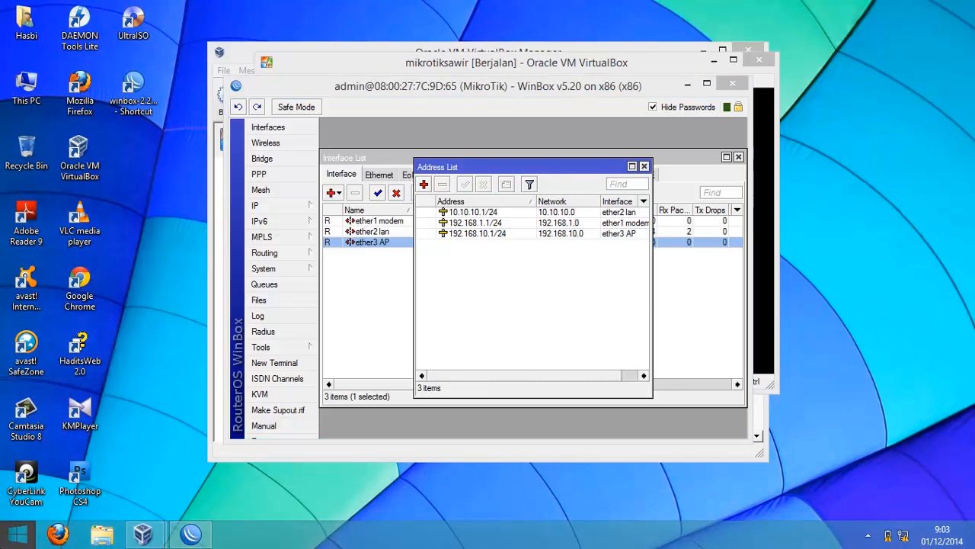
- Open Sticky Notes through the Start screen search for "stick"
{"action": "left_click", "coordinate": [17, 534]}
{"action": "type", "text": "sticky Notes"}
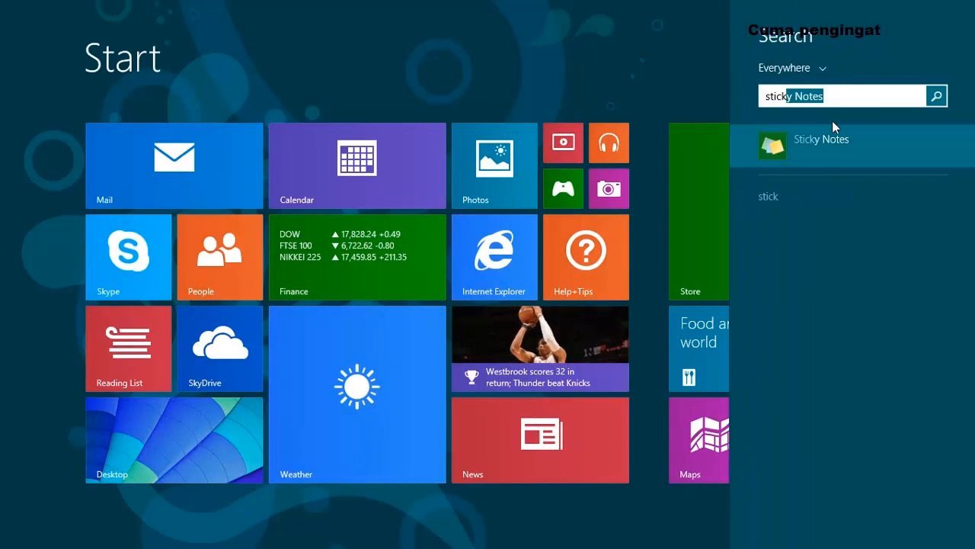
{"action": "left_click", "coordinate": [819, 144]}
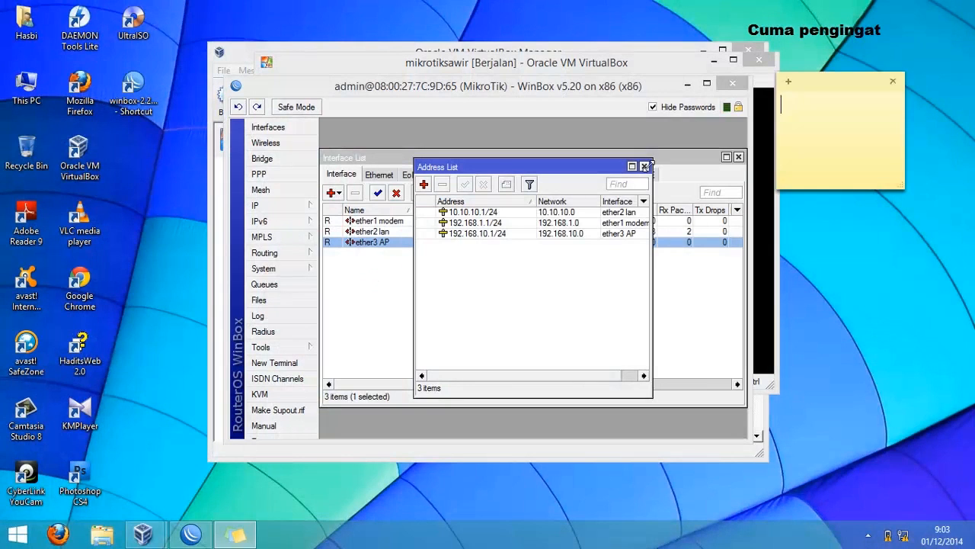
- Move the sticky note and write the lines m= 192.168.1.1 and l=10.10.10.1 in it
{"action": "left_click_drag", "start_coordinate": [823, 81], "coordinate": [848, 57]}
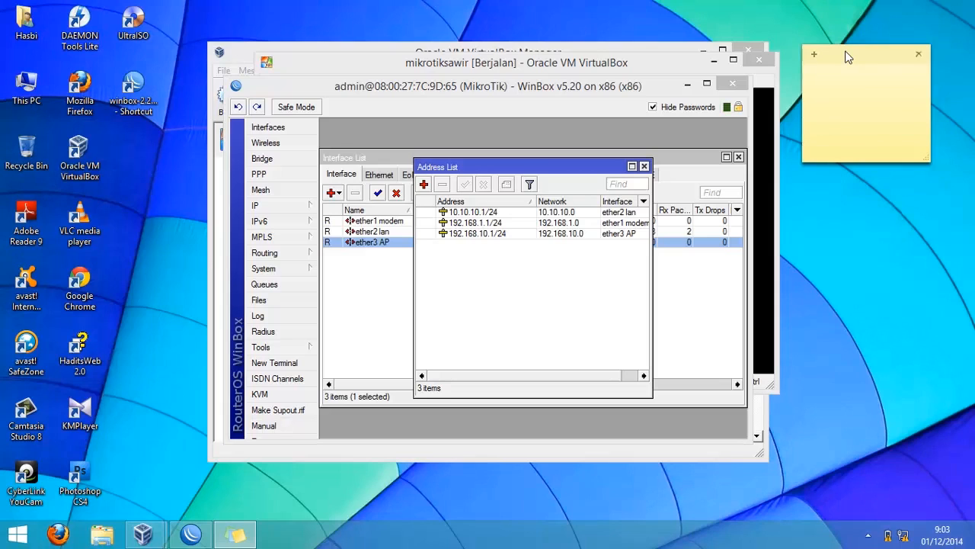
{"action": "type", "text": "m= 192.168.1.1"}
{"action": "key", "text": "Return"}
{"action": "type", "text": "l"}
{"action": "key", "text": "BackSpace"}
{"action": "type", "text": "=192."}
{"action": "key", "text": "BackSpace"}
{"action": "key", "text": "BackSpace"}
{"action": "key", "text": "BackSpace"}
{"action": "type", "text": "0.10.10.1 "}
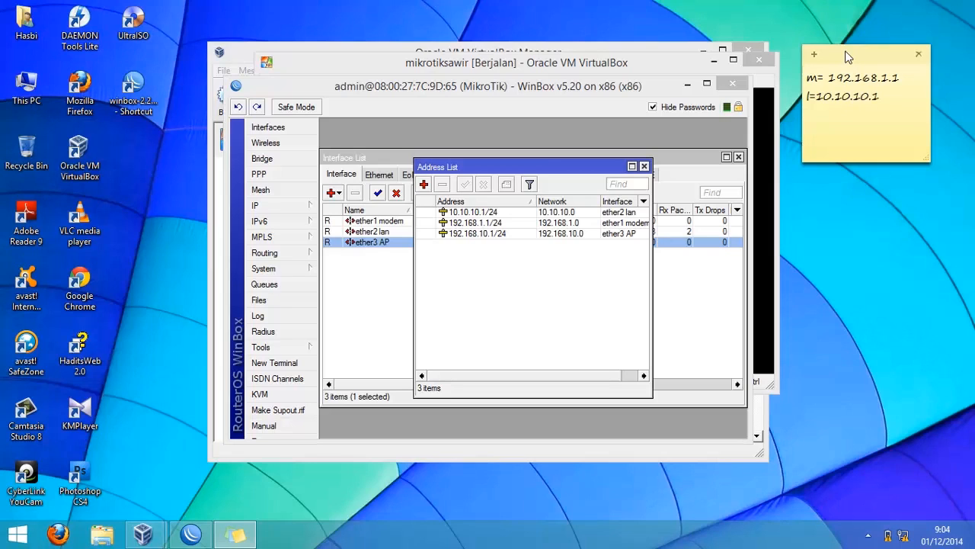
{"action": "type", "text": "a=9"}
- Add the line a=192.168.10.1 to the sticky note
{"action": "key", "text": "BackSpace"}
{"action": "type", "text": "192.158."}
{"action": "key", "text": "BackSpace"}
{"action": "key", "text": "BackSpace"}
{"action": "key", "text": "BackSpace"}
{"action": "type", "text": "68.10.10"}
{"action": "key", "text": "BackSpace"}
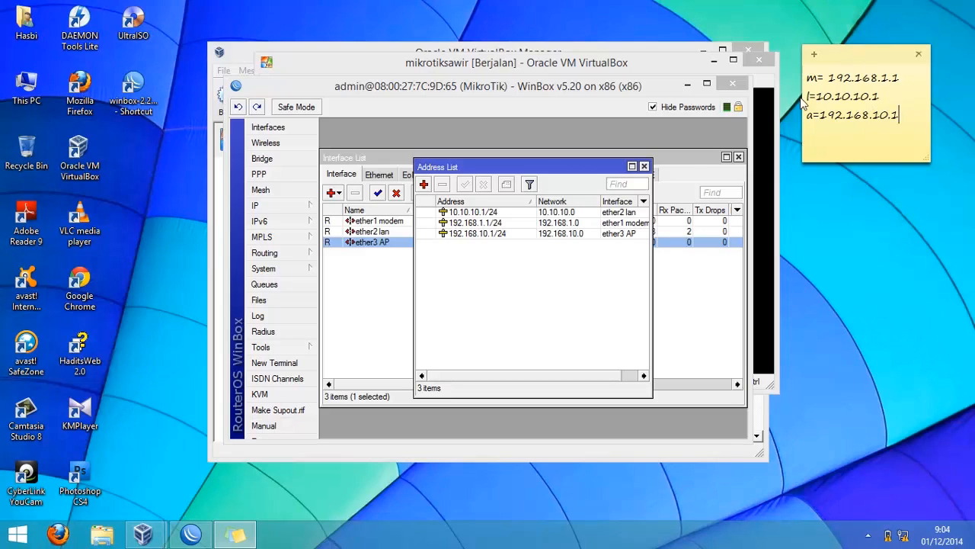
- Close the address list and set the router's DNS server to 202.134.10.1
{"action": "left_click", "coordinate": [646, 166]}
{"action": "left_click", "coordinate": [644, 166]}
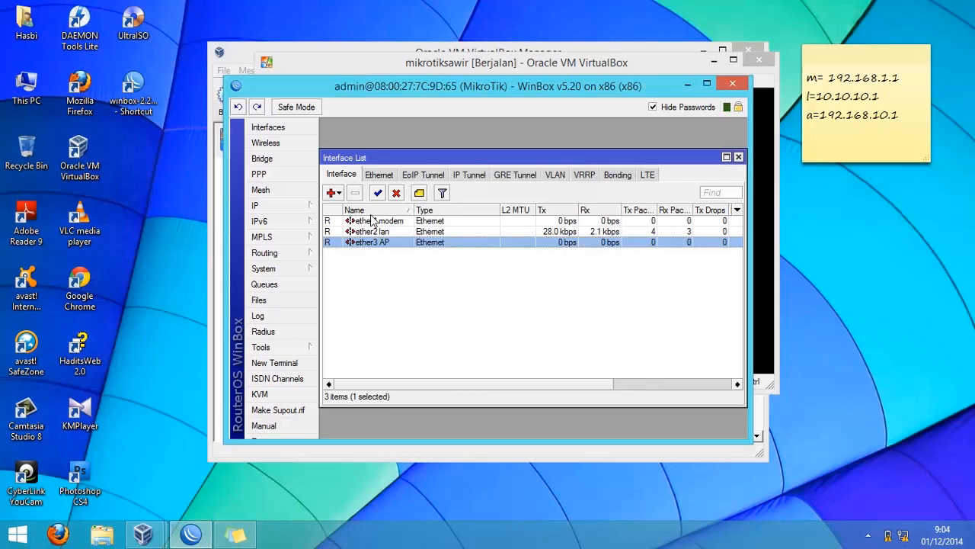
{"action": "left_click", "coordinate": [293, 211]}
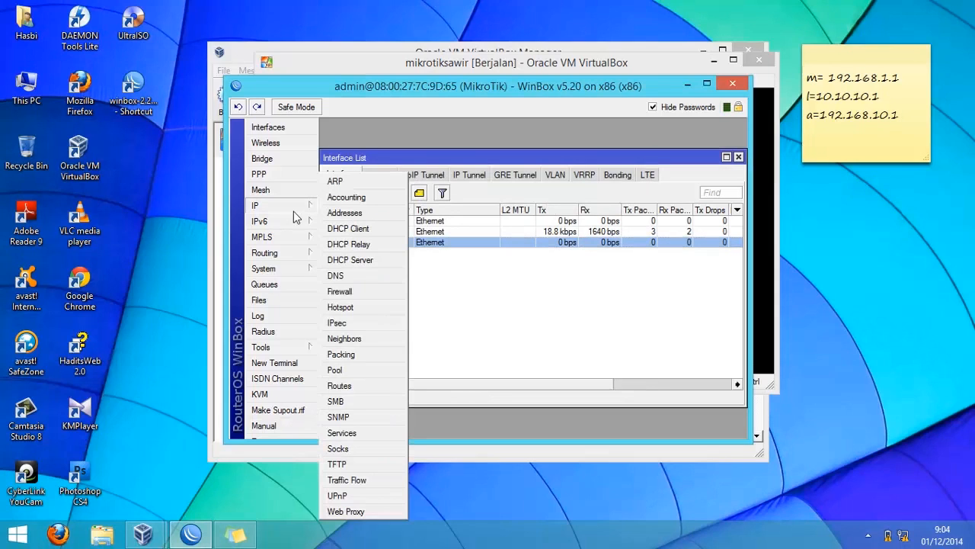
{"action": "left_click", "coordinate": [332, 284]}
{"action": "left_click", "coordinate": [529, 241]}
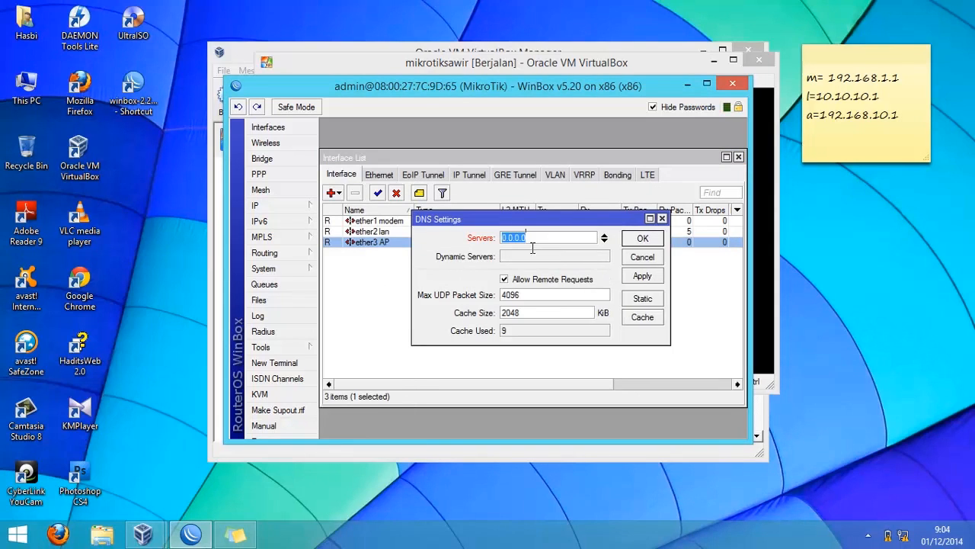
{"action": "left_click_drag", "start_coordinate": [559, 243], "coordinate": [476, 244]}
{"action": "type", "text": "202.134.10.1"}
{"action": "left_click", "coordinate": [655, 238]}
- Add a firewall NAT rule with chain srcnat, out-interface ether1 modem and action masquerade
{"action": "left_click", "coordinate": [283, 207]}
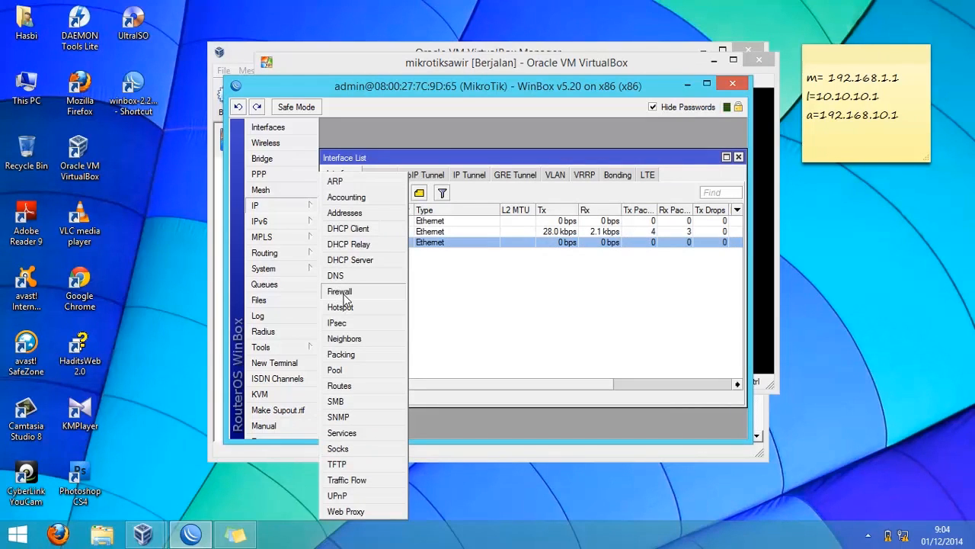
{"action": "left_click", "coordinate": [341, 293]}
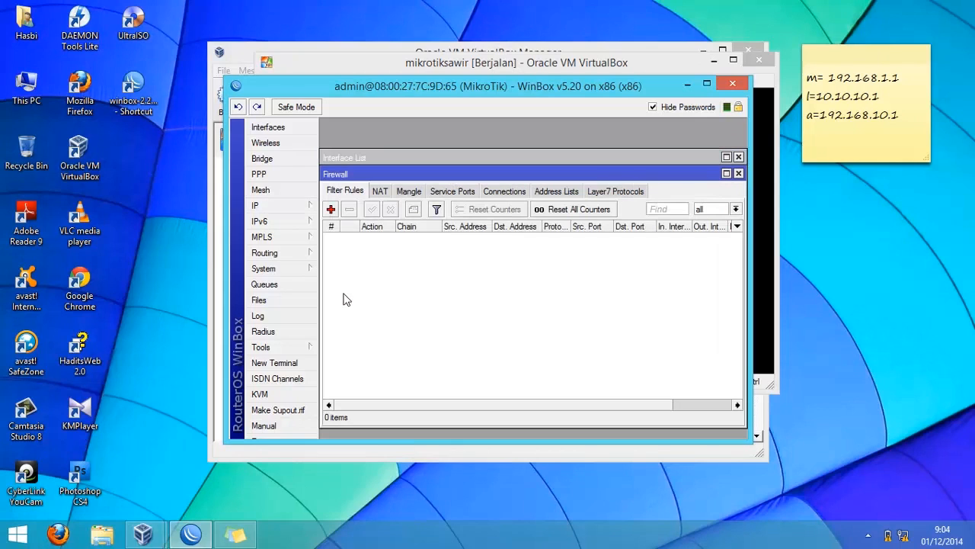
{"action": "left_click", "coordinate": [380, 192]}
{"action": "left_click", "coordinate": [334, 209]}
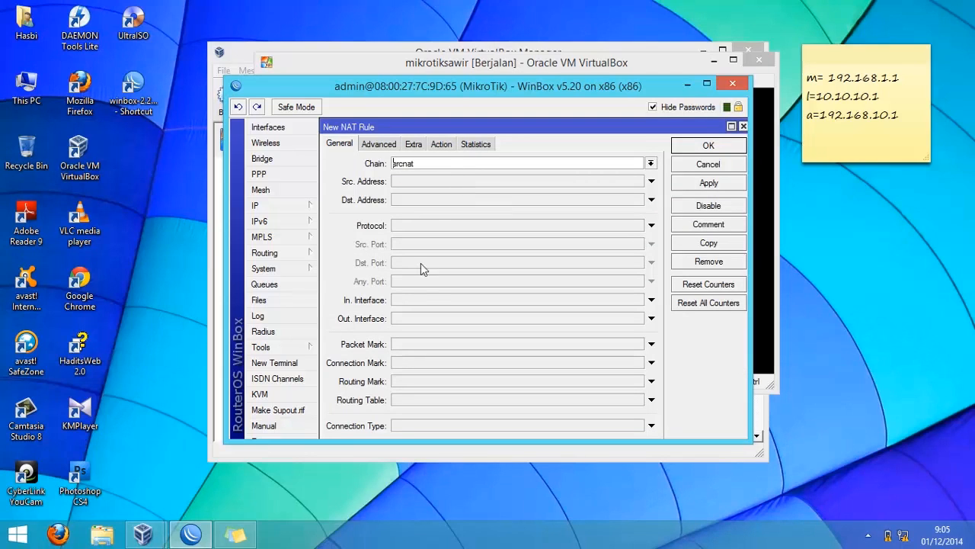
{"action": "left_click", "coordinate": [651, 318]}
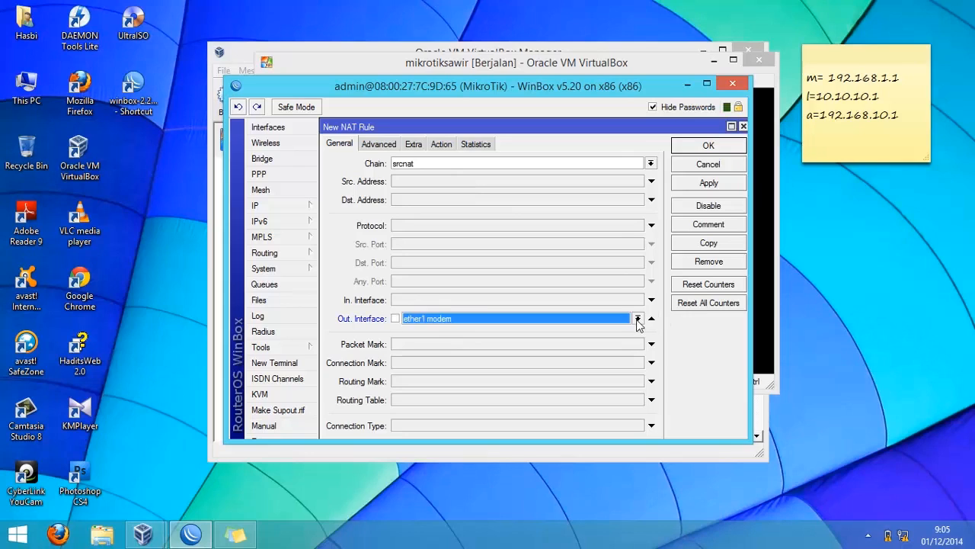
{"action": "left_click", "coordinate": [395, 319]}
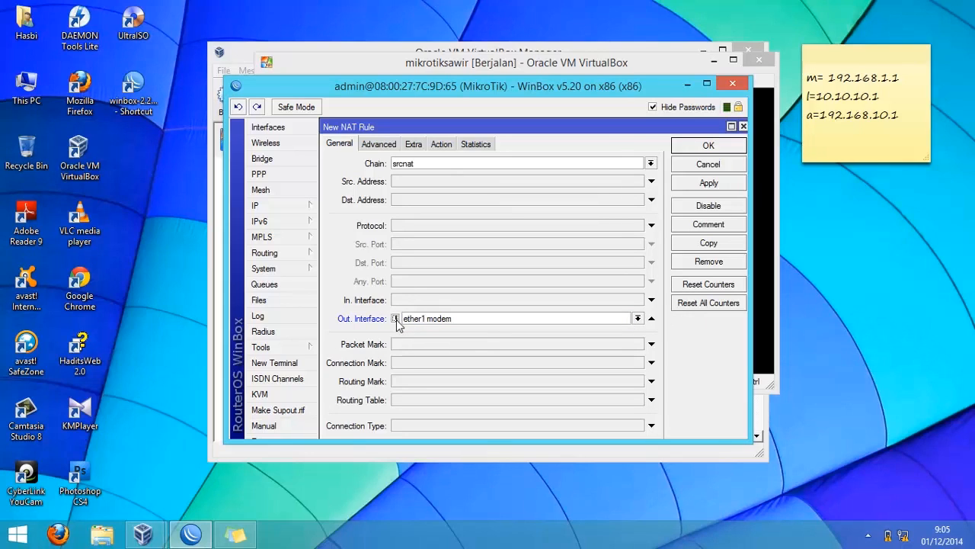
{"action": "left_click", "coordinate": [439, 145]}
{"action": "left_click", "coordinate": [418, 163]}
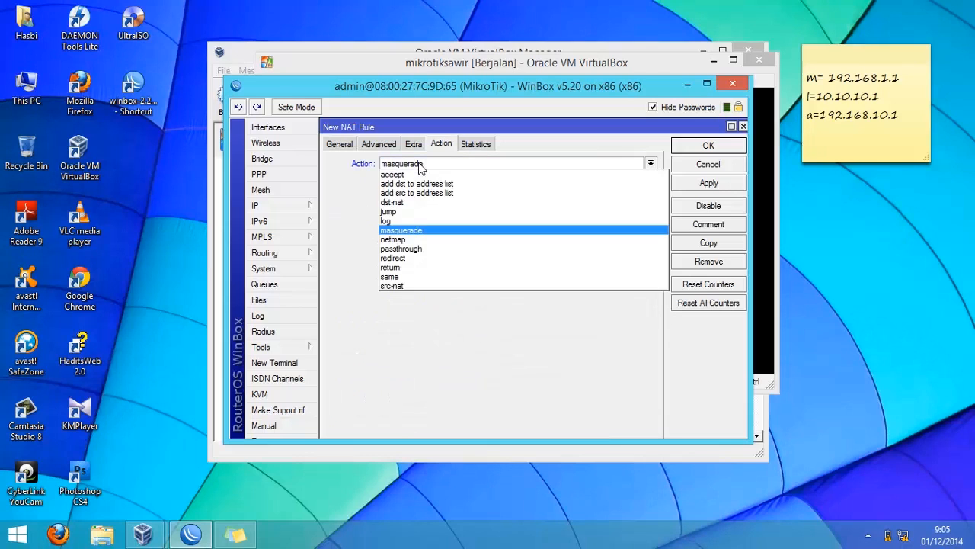
{"action": "left_click", "coordinate": [419, 164]}
{"action": "left_click", "coordinate": [724, 149]}
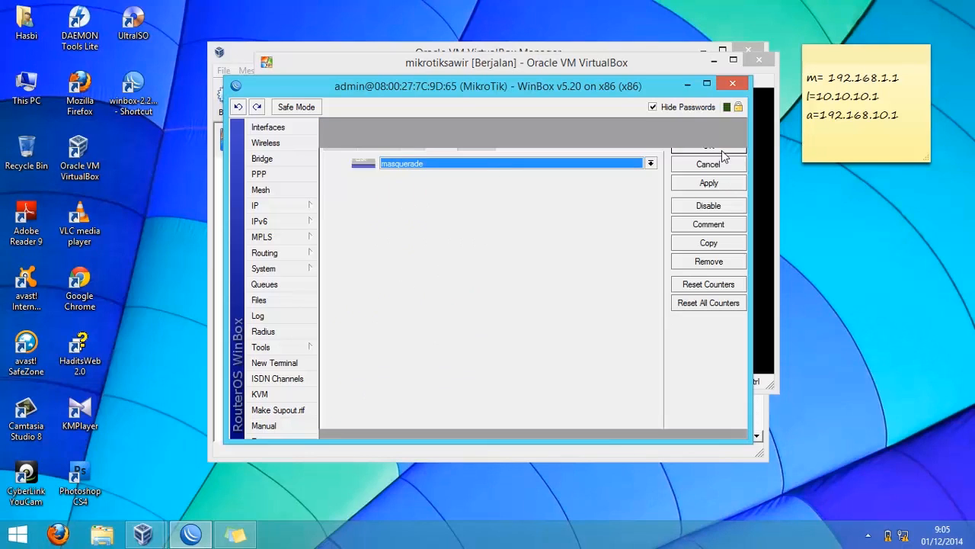
- Add a route to 0.0.0.0/0 with gateway ether1 modem and type unreachable
{"action": "left_click", "coordinate": [311, 207]}
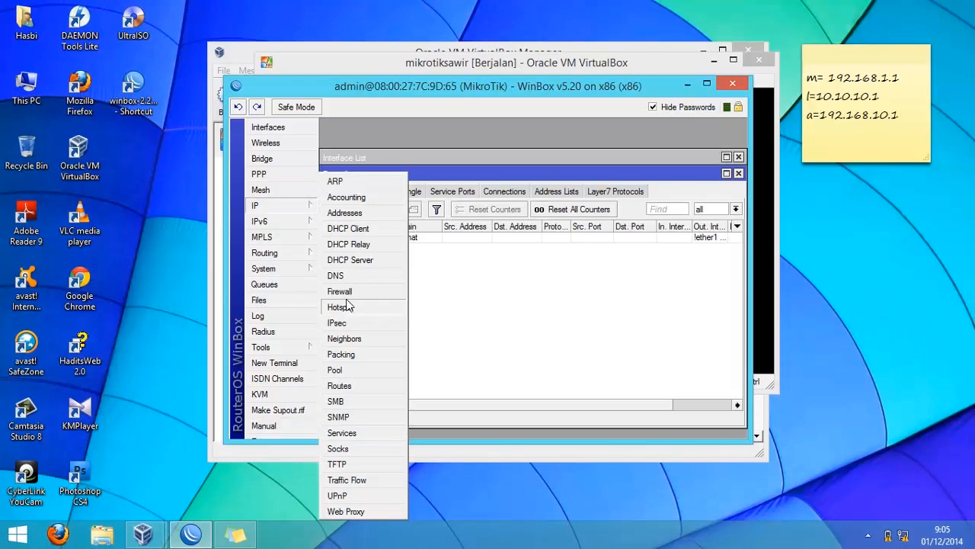
{"action": "left_click", "coordinate": [344, 387]}
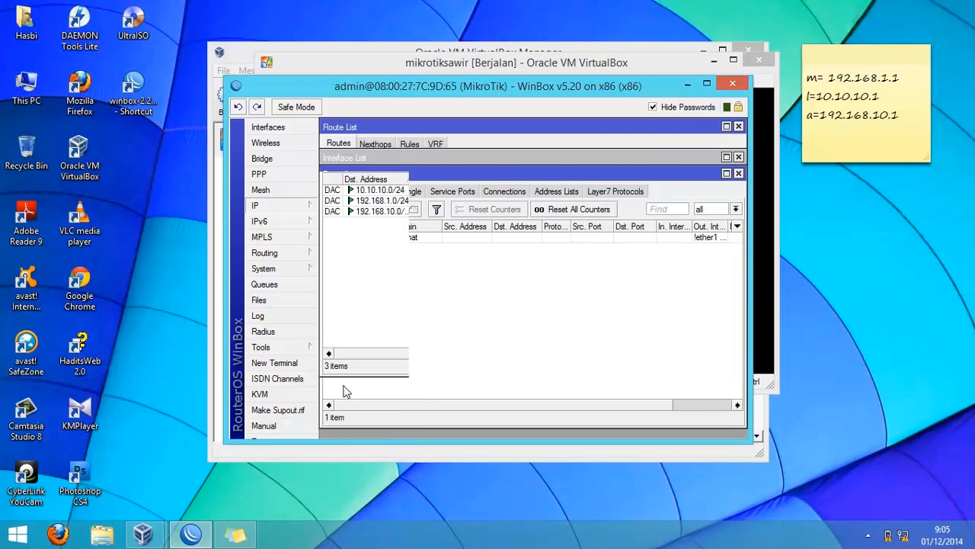
{"action": "left_click", "coordinate": [331, 162]}
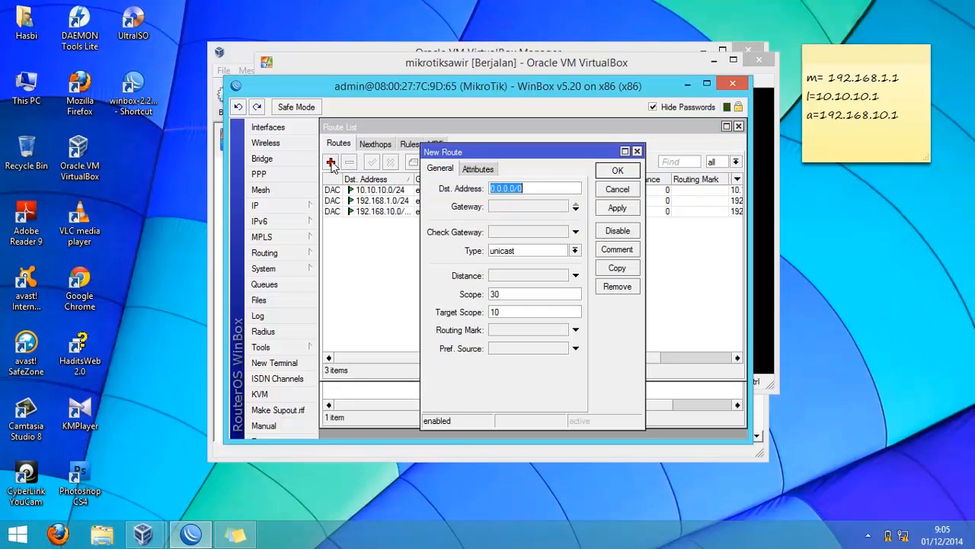
{"action": "left_click", "coordinate": [523, 207]}
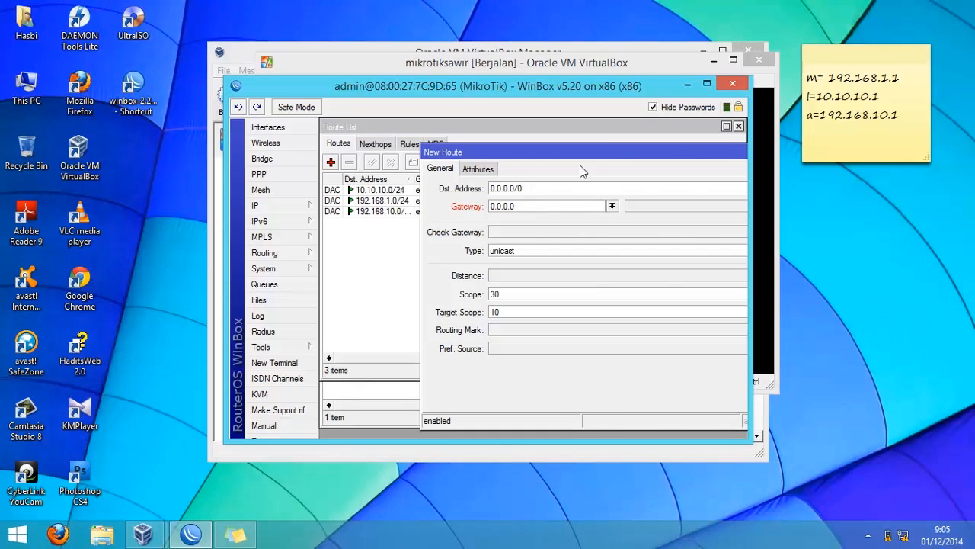
{"action": "left_click_drag", "start_coordinate": [575, 160], "coordinate": [491, 137]}
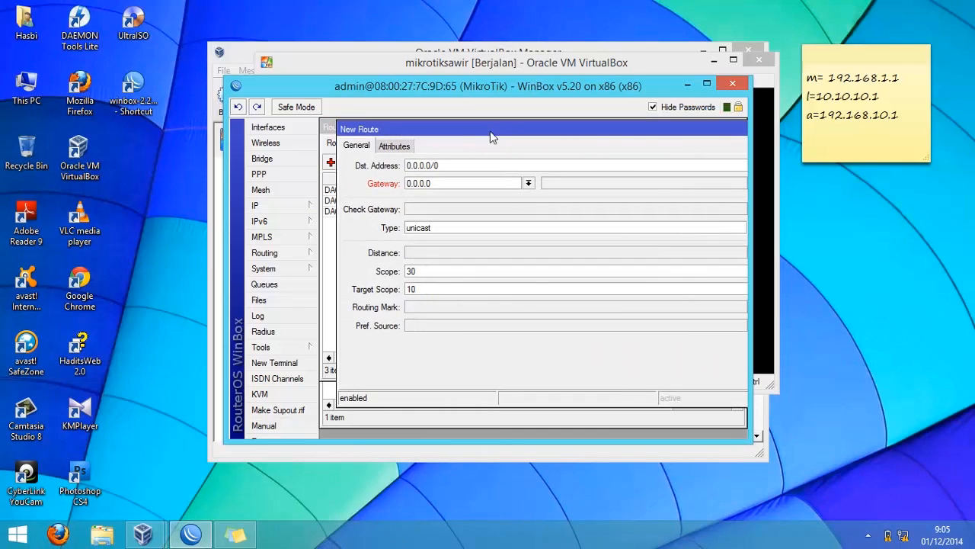
{"action": "left_click", "coordinate": [528, 185]}
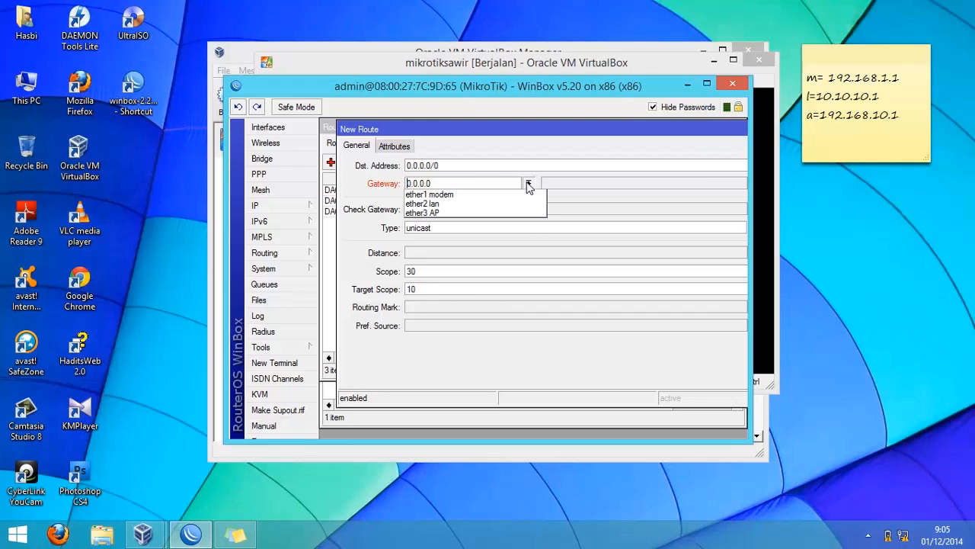
{"action": "left_click", "coordinate": [473, 195]}
{"action": "left_click", "coordinate": [463, 230]}
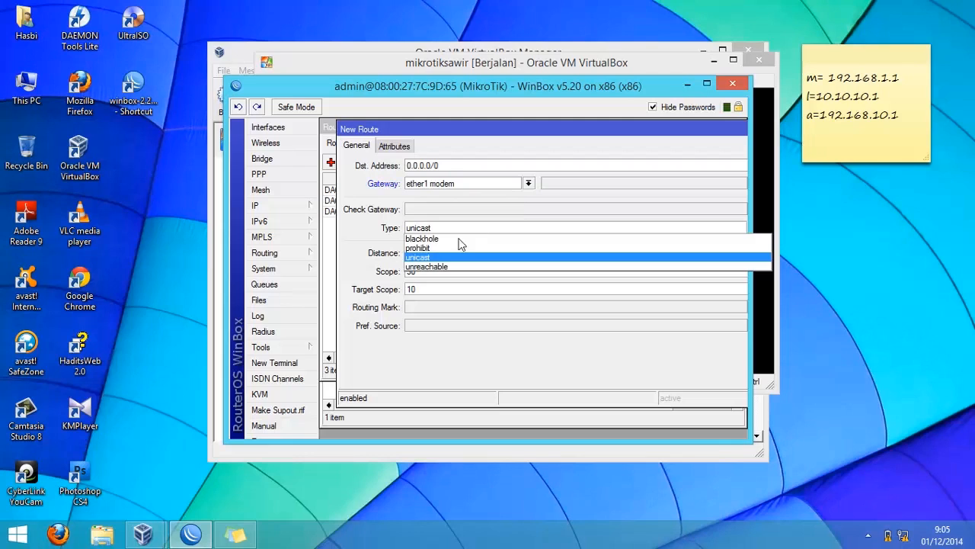
{"action": "left_click", "coordinate": [440, 267]}
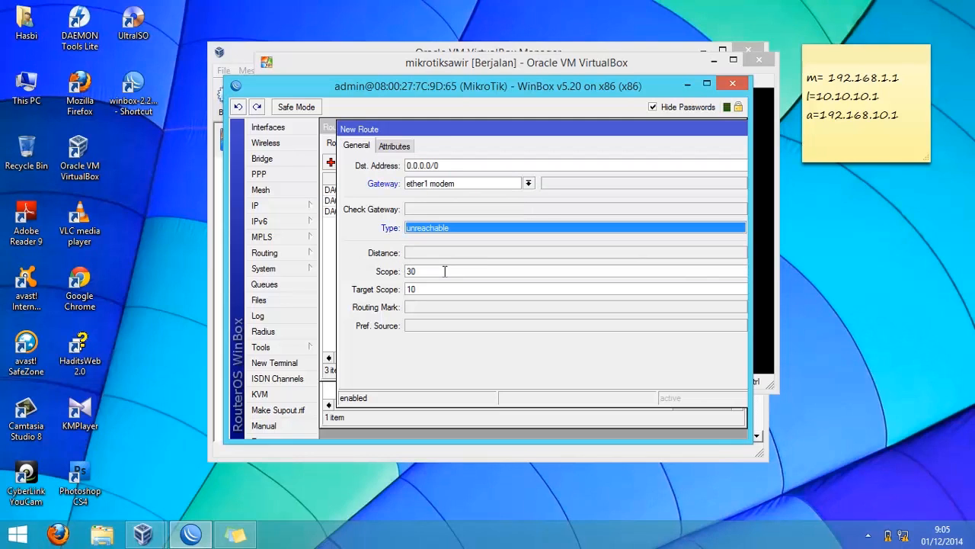
{"action": "key", "text": "Return"}
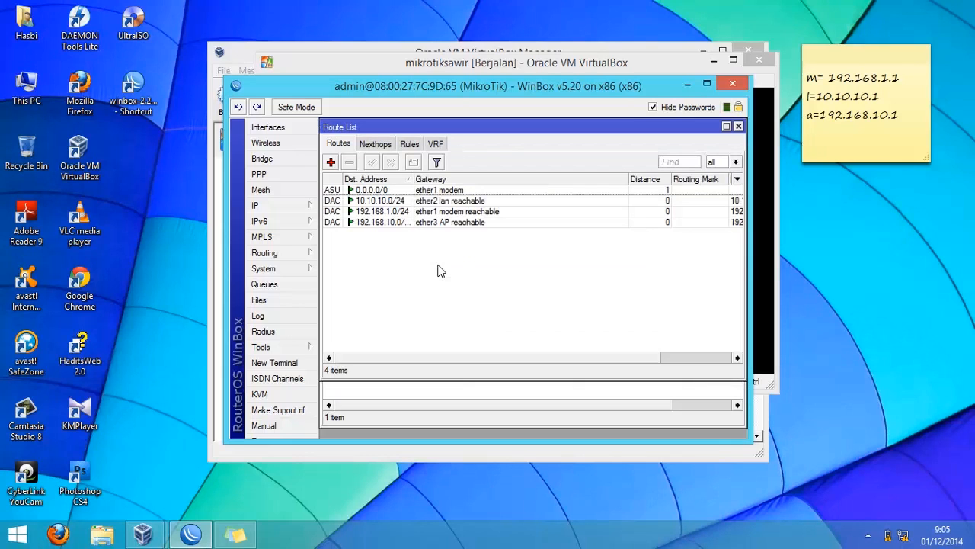
- Start the Hotspot Setup wizard on interface ether3 AP with local address 192.168.10.1/24 and masquerading enabled
{"action": "left_click", "coordinate": [289, 208]}
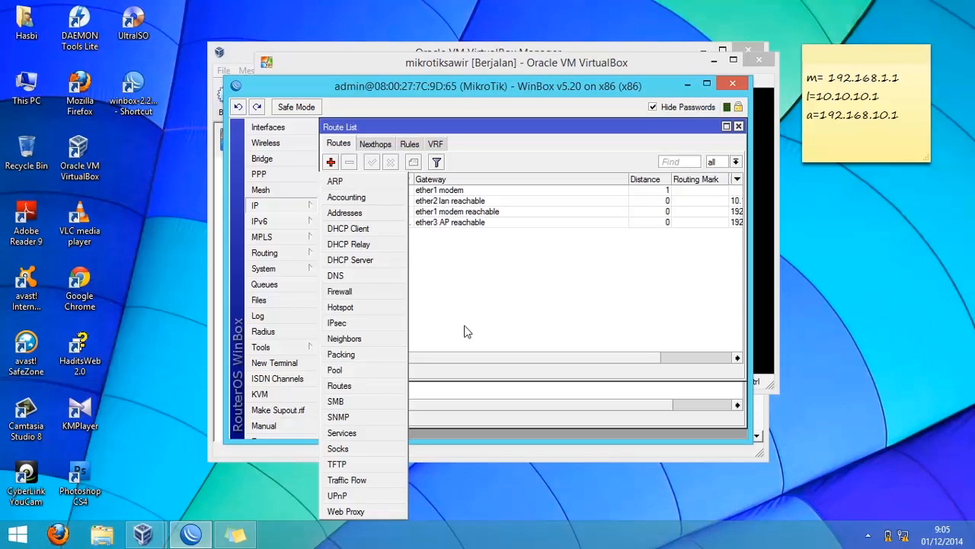
{"action": "left_click", "coordinate": [400, 308]}
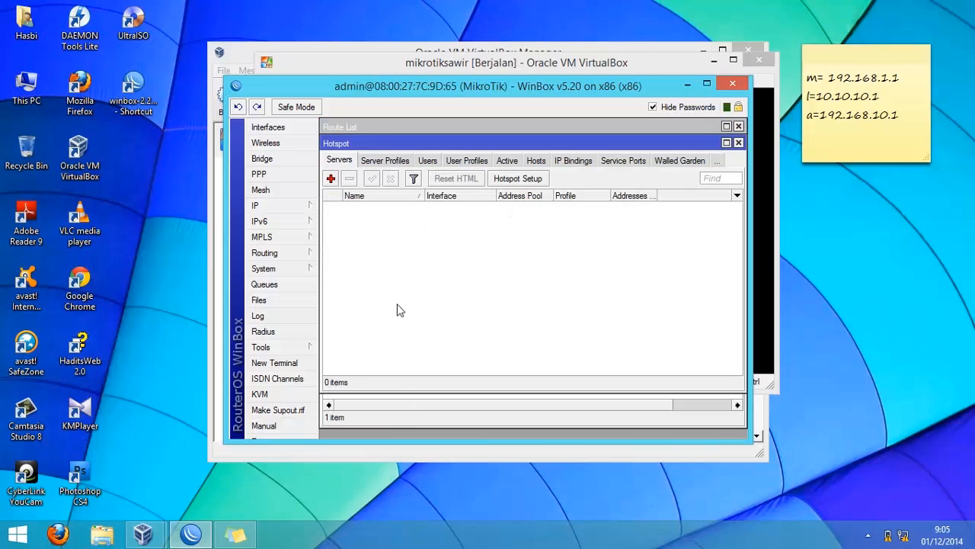
{"action": "left_click", "coordinate": [516, 180]}
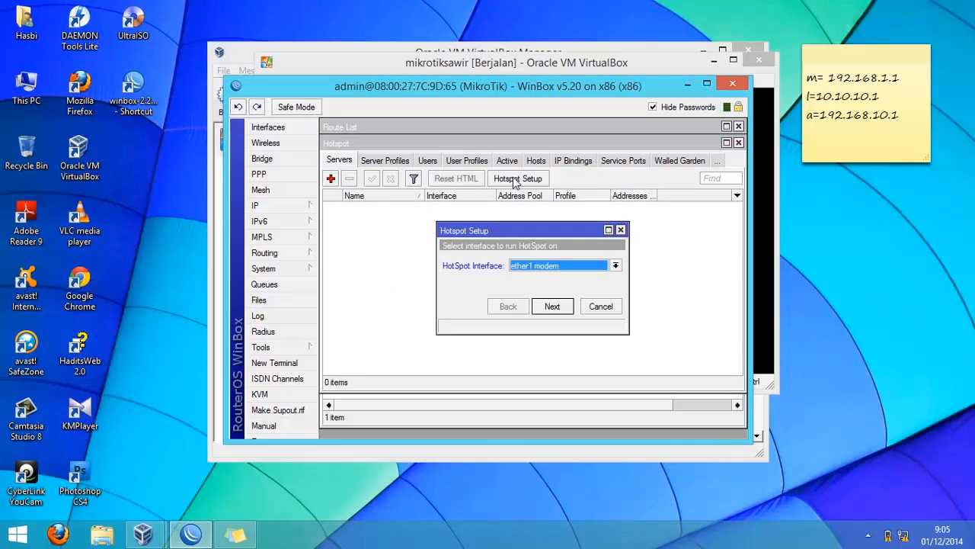
{"action": "left_click", "coordinate": [615, 266]}
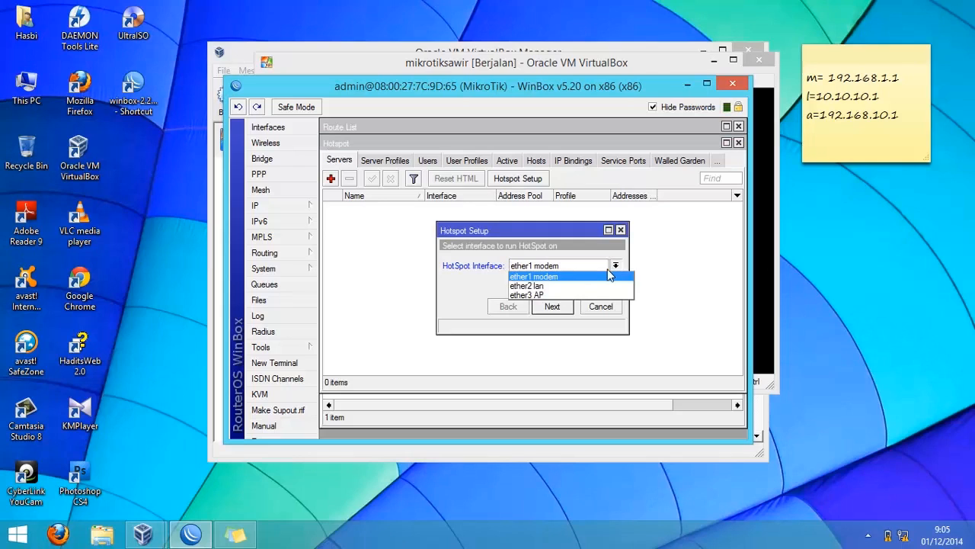
{"action": "left_click", "coordinate": [561, 296]}
{"action": "left_click", "coordinate": [553, 305]}
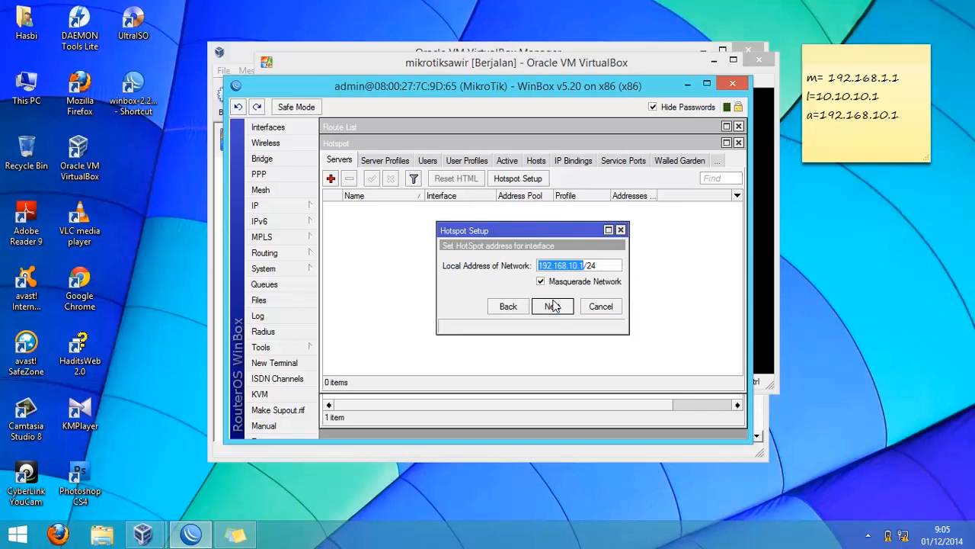
{"action": "left_click", "coordinate": [554, 305]}
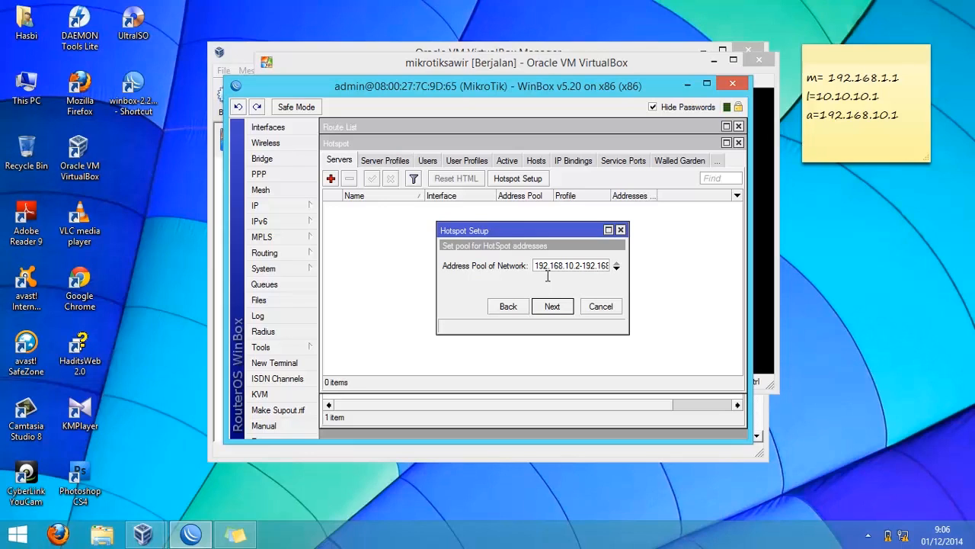
- Accept the wizard's default address pool, no SSL certificate, SMTP server 0.0.0.0 and DNS server 202.134.10.1
{"action": "left_click_drag", "start_coordinate": [537, 275], "coordinate": [639, 273]}
{"action": "left_click", "coordinate": [553, 306]}
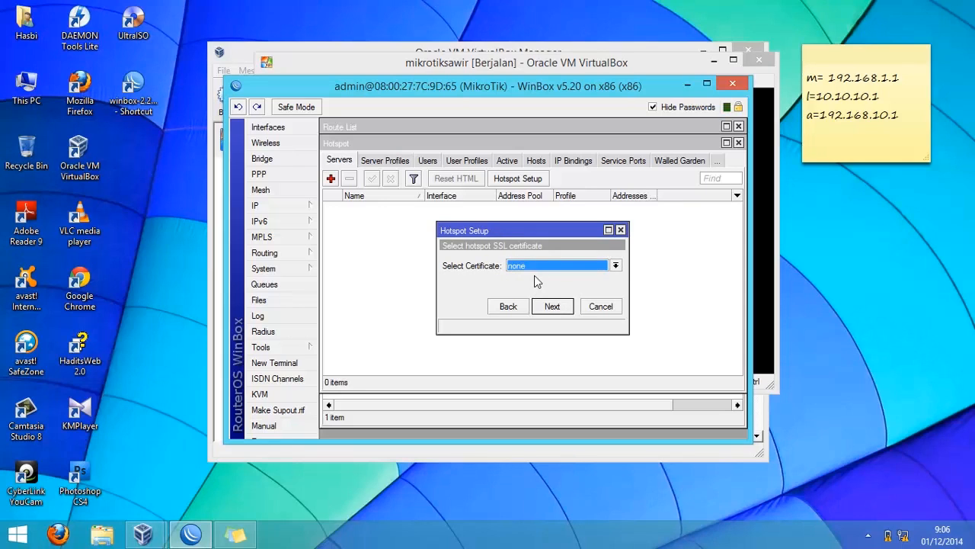
{"action": "left_click", "coordinate": [551, 306]}
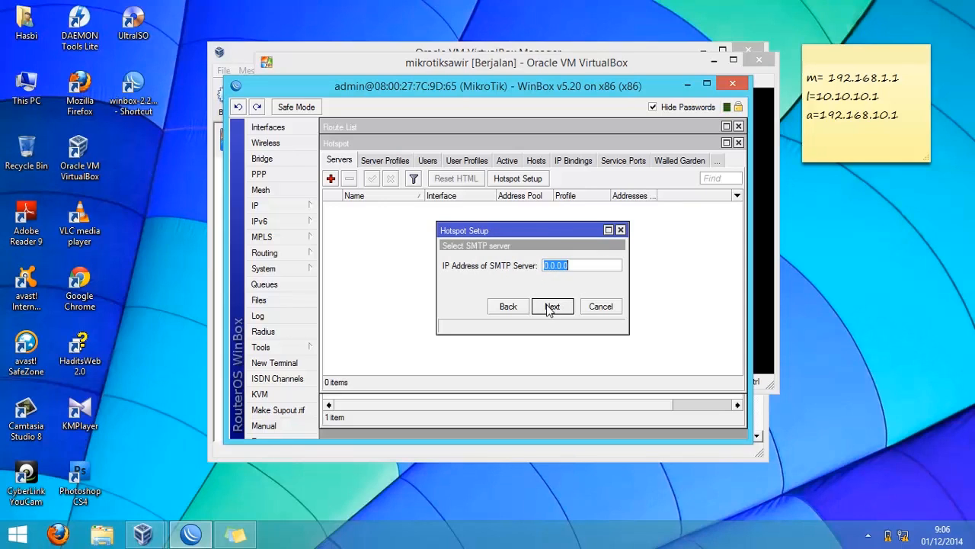
{"action": "left_click", "coordinate": [552, 306]}
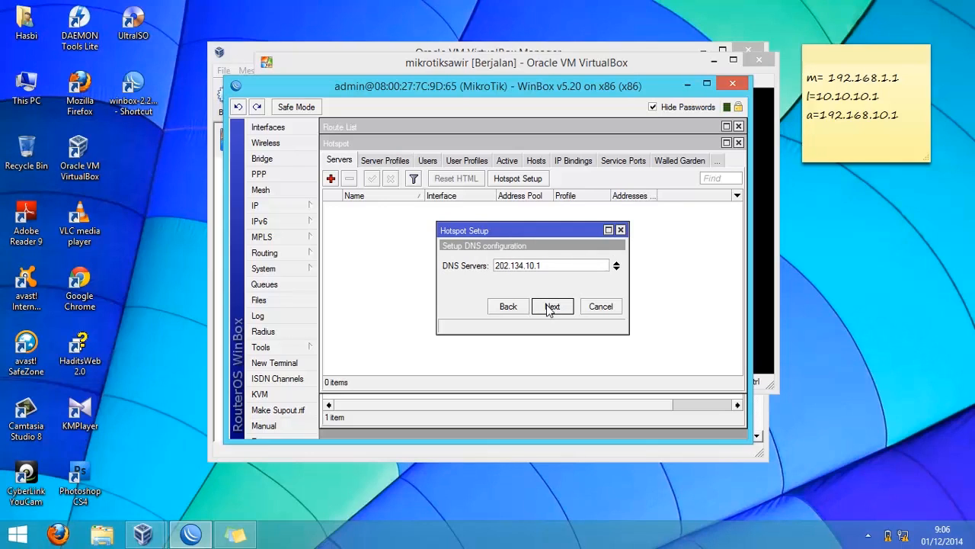
{"action": "left_click", "coordinate": [551, 306]}
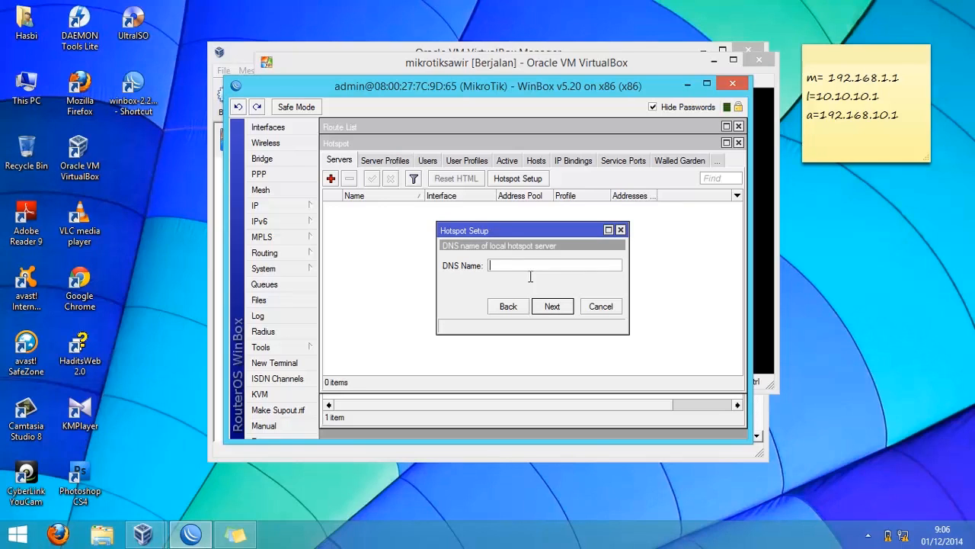
- Set the hotspot DNS name to tkj, keep local user admin with an empty password, and finish the setup
{"action": "type", "text": "tkj"}
{"action": "key", "text": "Return"}
{"action": "left_click", "coordinate": [583, 279]}
{"action": "left_click", "coordinate": [572, 286]}
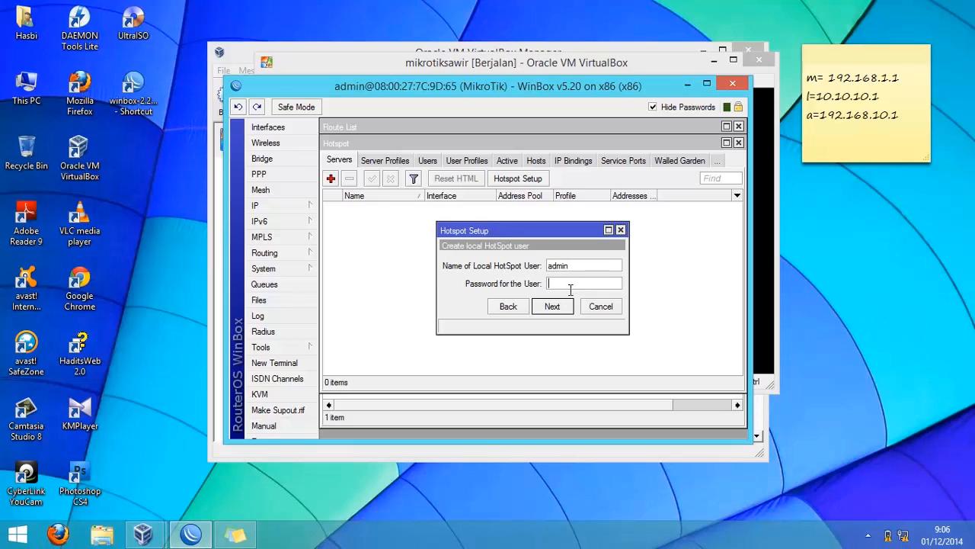
{"action": "left_click", "coordinate": [586, 272]}
{"action": "key", "text": "Return"}
{"action": "left_click", "coordinate": [537, 280]}
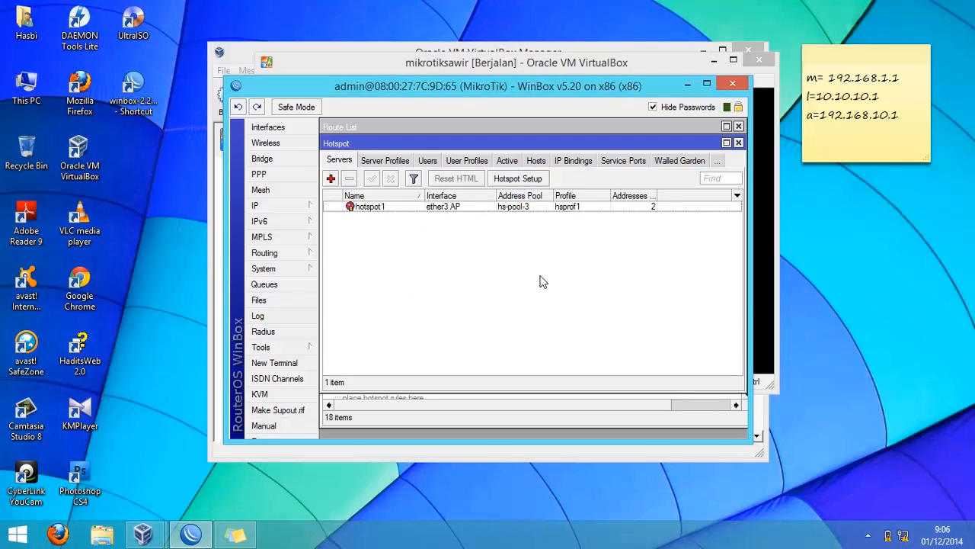
- Add a RADIUS server for the hotspot service at address 127.0.0.1, entering its shared secret, and close the RADIUS list
{"action": "left_click", "coordinate": [266, 333]}
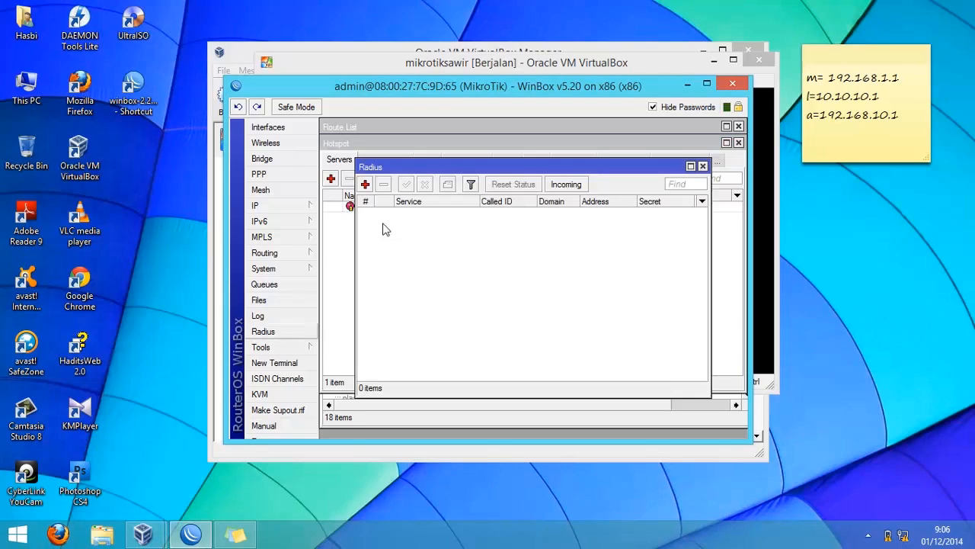
{"action": "left_click", "coordinate": [366, 185]}
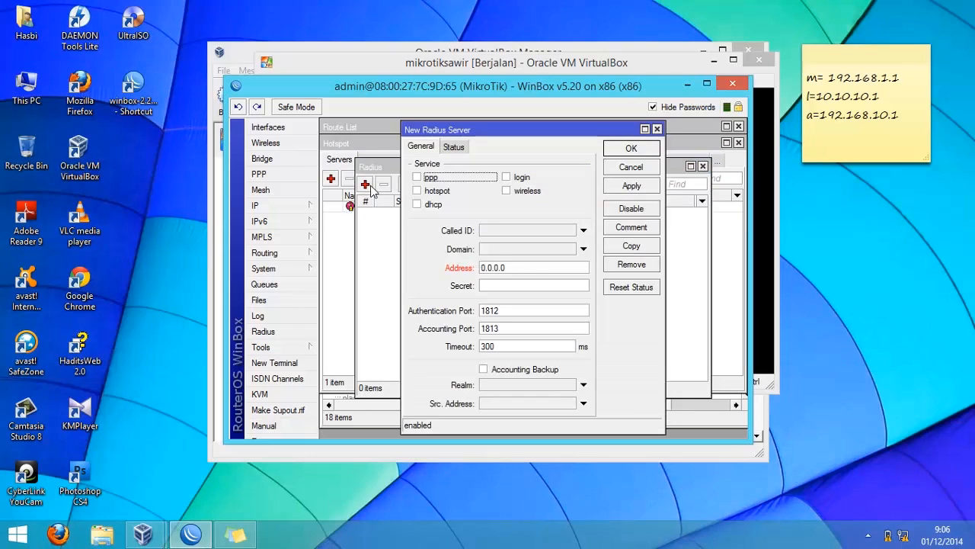
{"action": "left_click", "coordinate": [416, 192]}
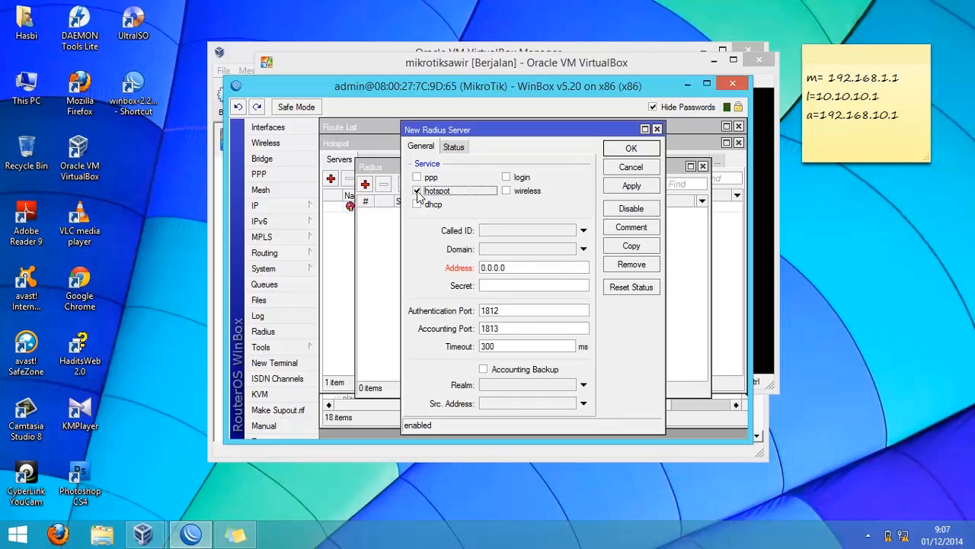
{"action": "left_click_drag", "start_coordinate": [529, 268], "coordinate": [380, 259]}
{"action": "type", "text": "127.0.0.1"}
{"action": "key", "text": "Tab"}
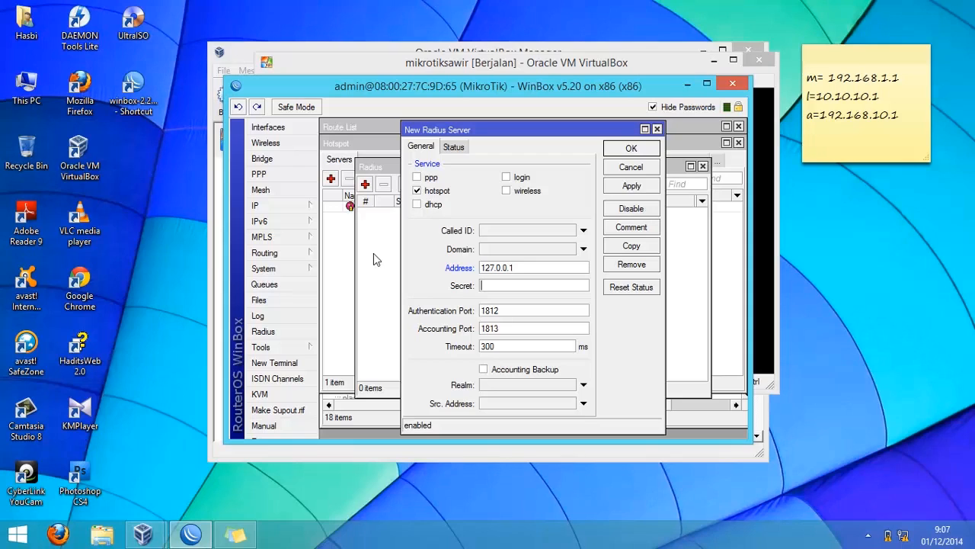
{"action": "type", "text": "123"}
{"action": "key", "text": "Return"}
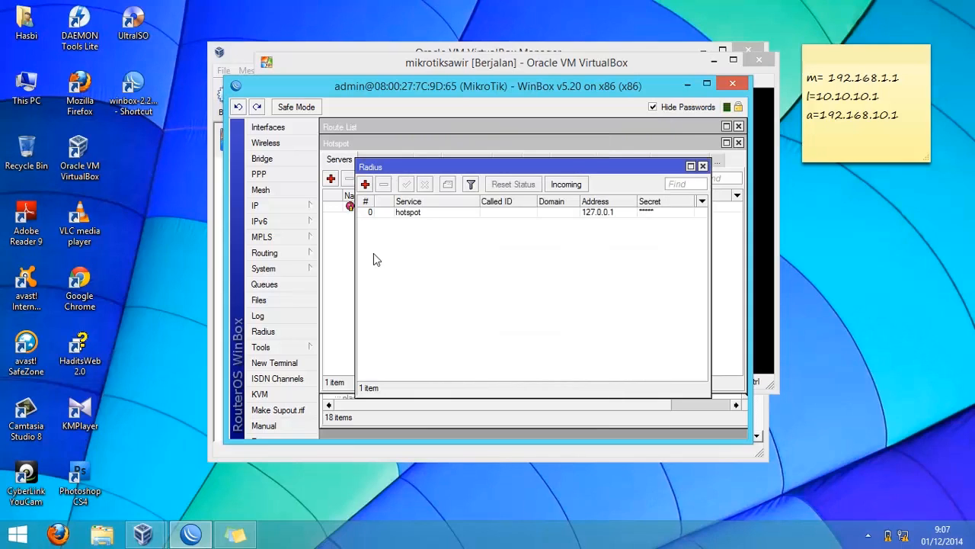
{"action": "left_click", "coordinate": [704, 167]}
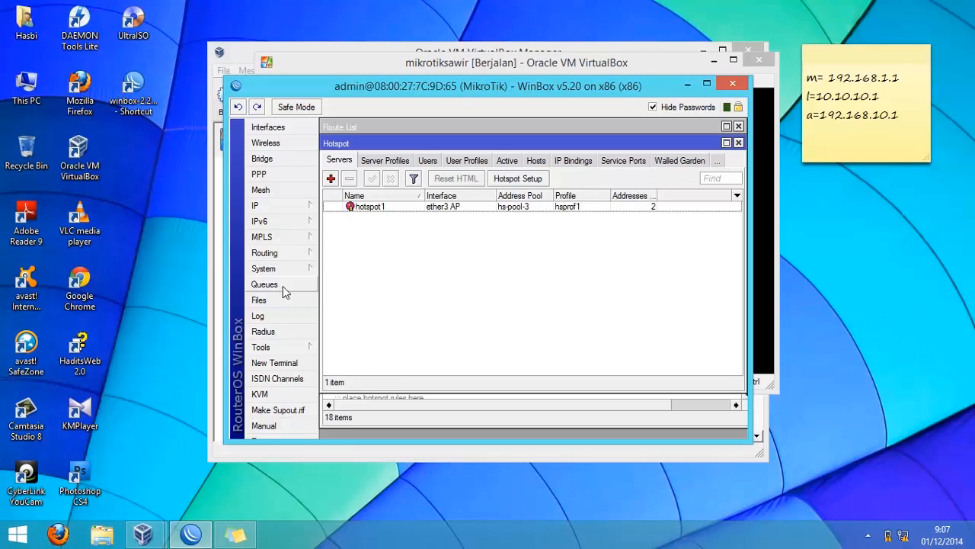
- Add a srcnat firewall NAT rule for source address 10.10.10.2 with action masquerade
{"action": "left_click", "coordinate": [298, 211]}
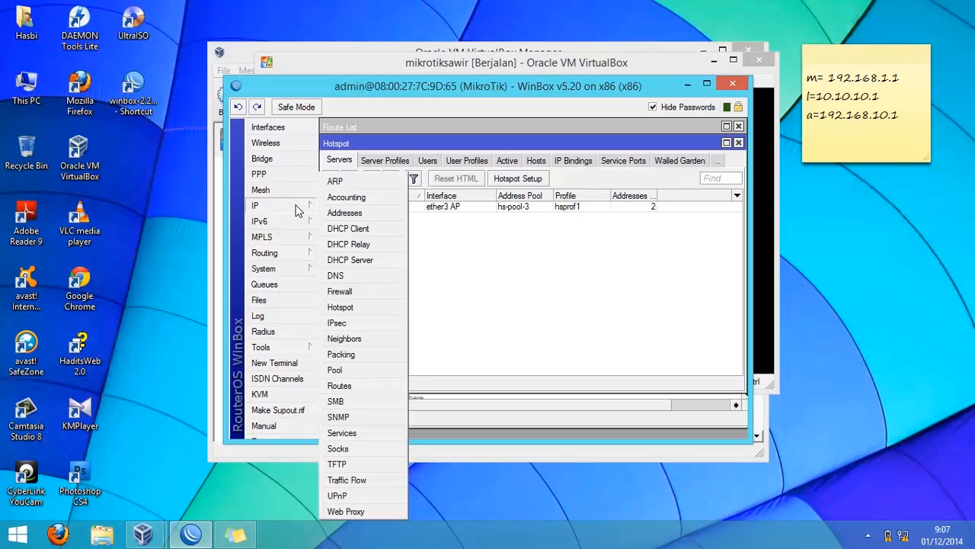
{"action": "left_click", "coordinate": [340, 293]}
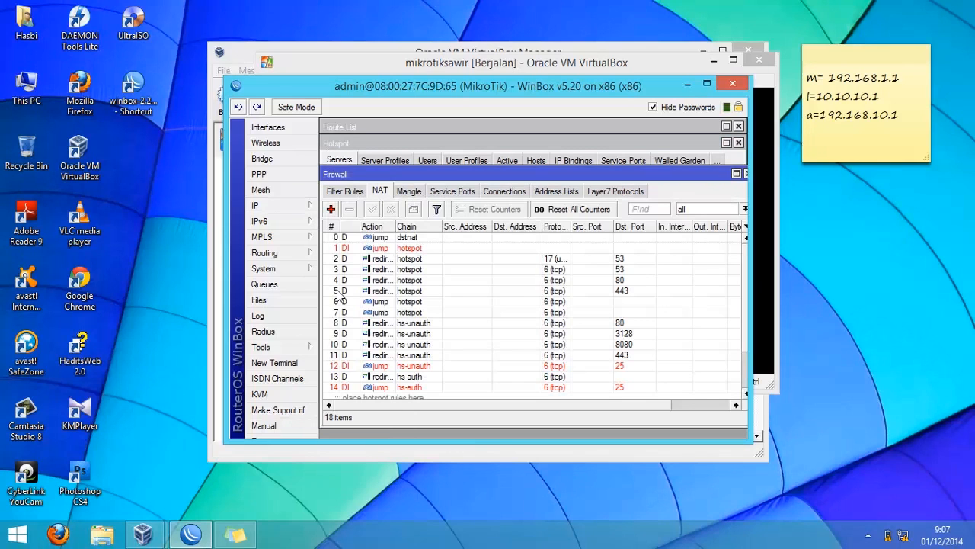
{"action": "left_click", "coordinate": [332, 210]}
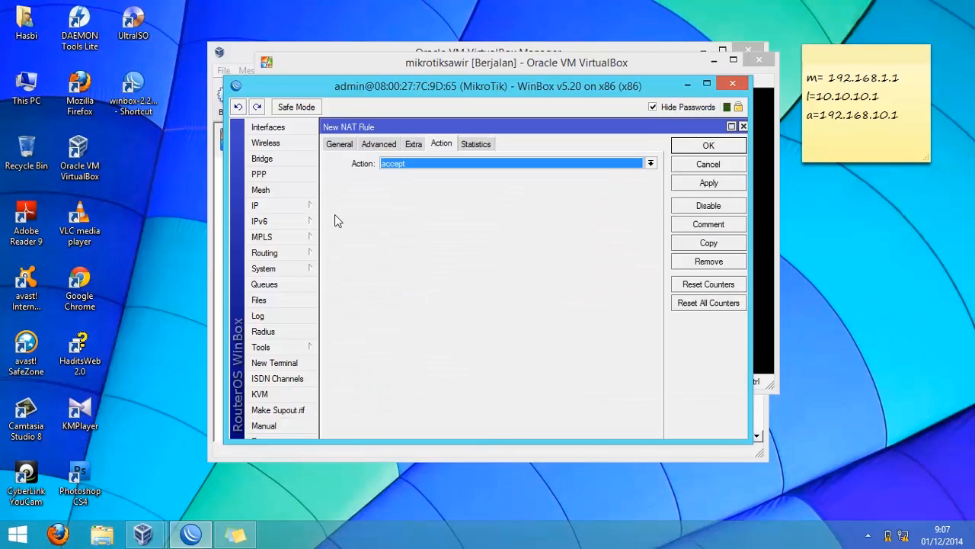
{"action": "left_click", "coordinate": [342, 146]}
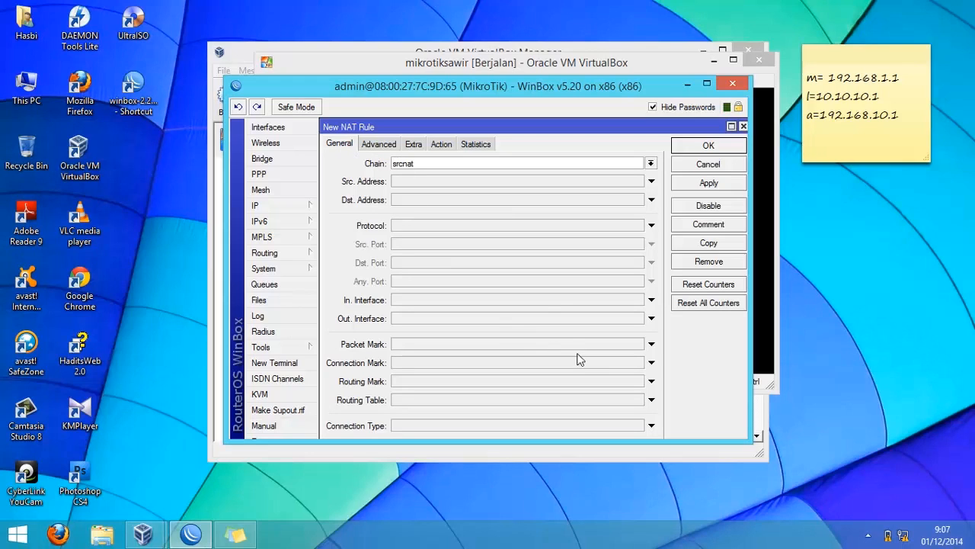
{"action": "left_click", "coordinate": [405, 182]}
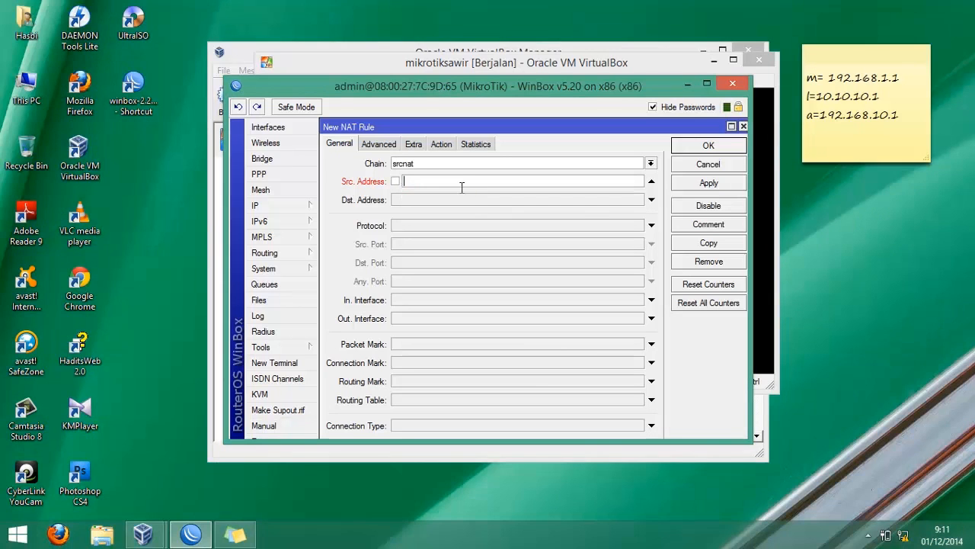
{"action": "type", "text": "10.10.10.2"}
{"action": "left_click", "coordinate": [441, 144]}
{"action": "key", "text": "m"}
{"action": "key", "text": "Return"}
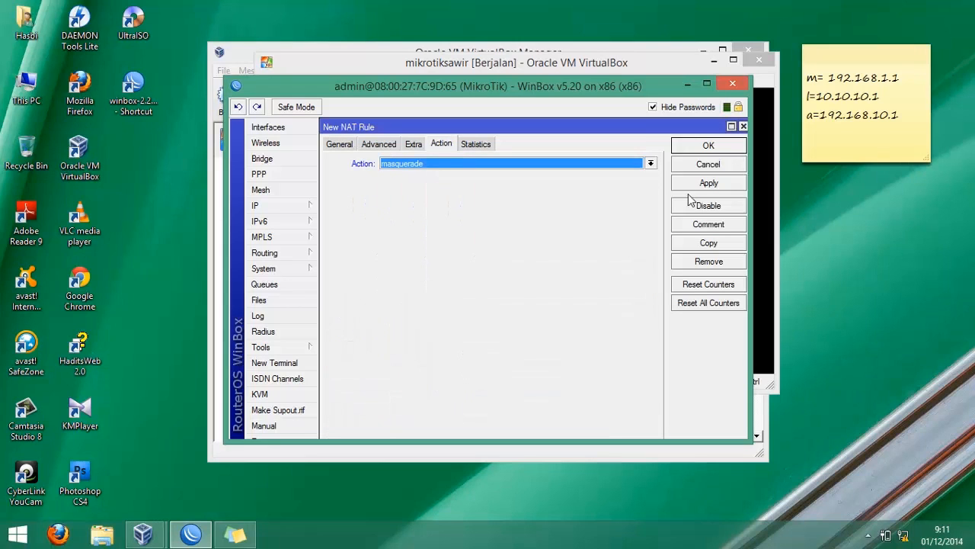
{"action": "left_click", "coordinate": [707, 147]}
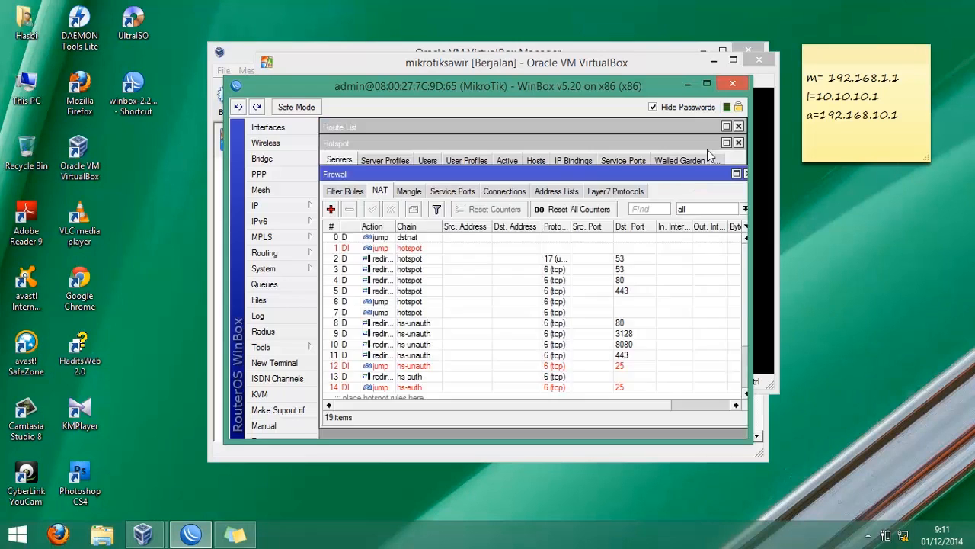
- Add another srcnat NAT rule for source address 10.10.10.3 with action masquerade
{"action": "left_click", "coordinate": [331, 209]}
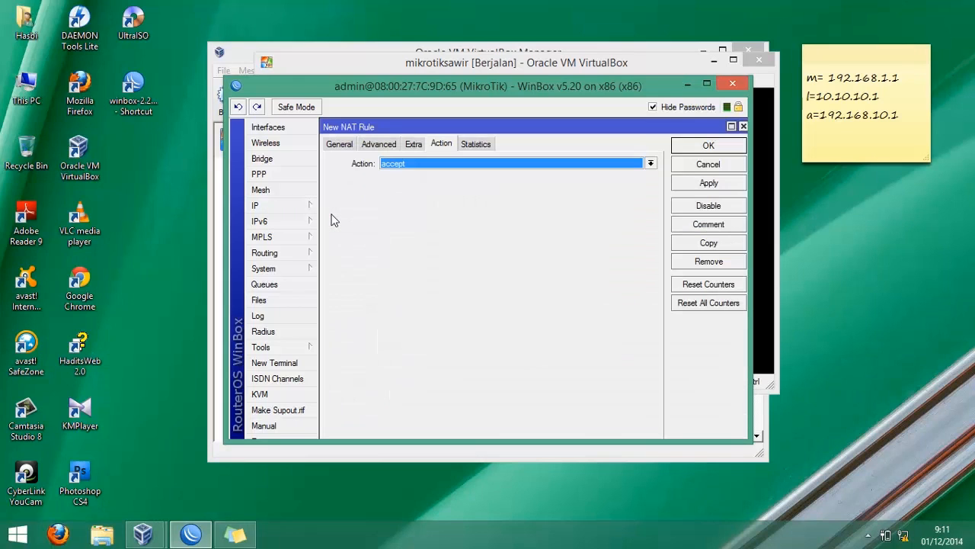
{"action": "left_click", "coordinate": [340, 147]}
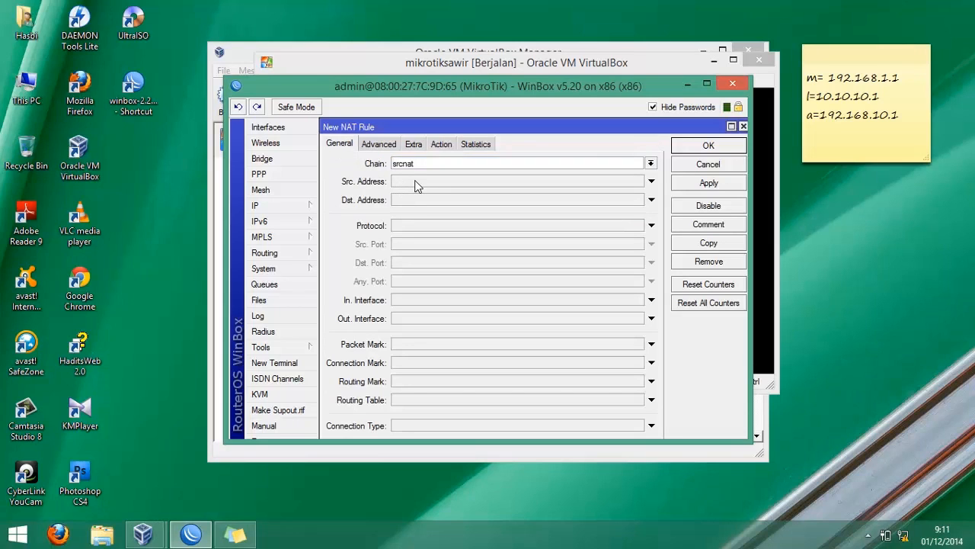
{"action": "left_click", "coordinate": [433, 185]}
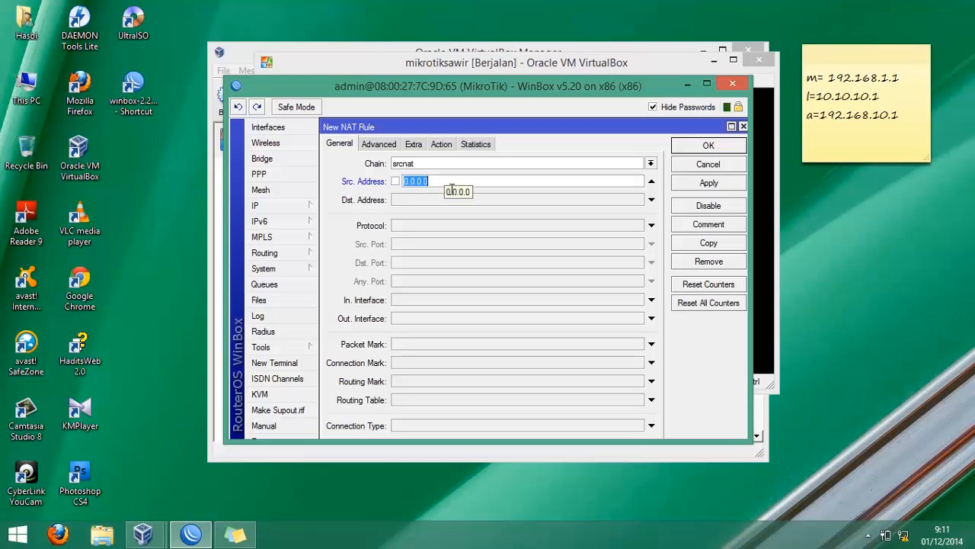
{"action": "type", "text": "10.10.10.3"}
{"action": "left_click", "coordinate": [441, 147]}
{"action": "left_click", "coordinate": [429, 166]}
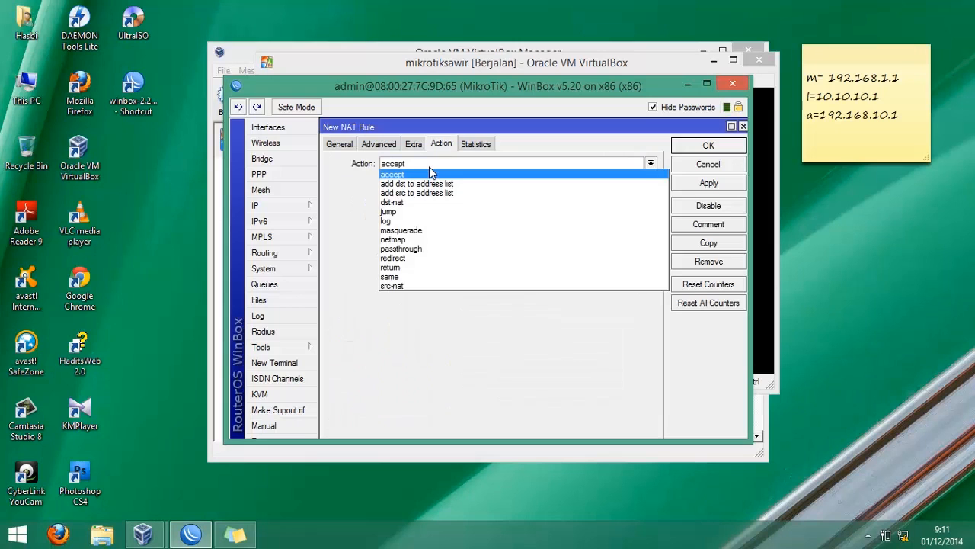
{"action": "key", "text": "m"}
{"action": "key", "text": "Return"}
{"action": "key", "text": "Return"}
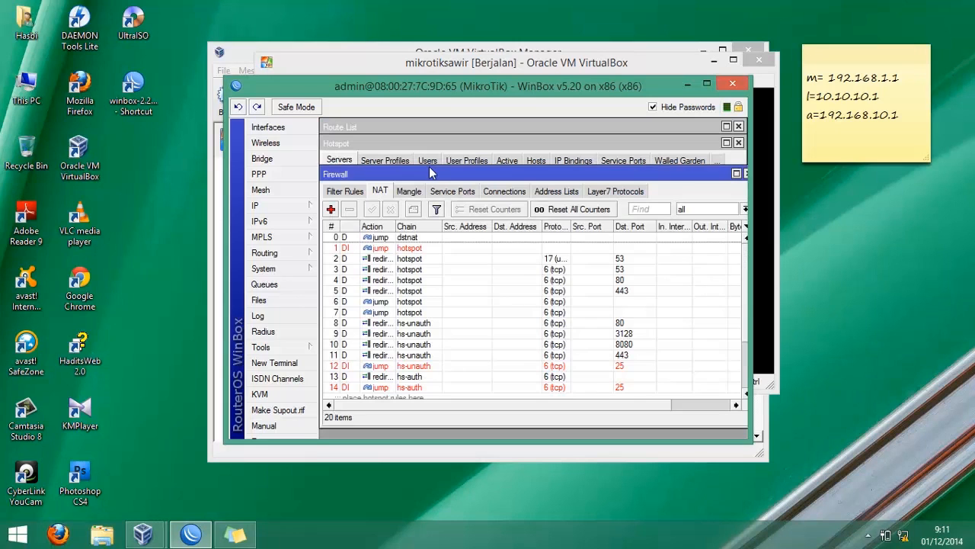
- Add a srcnat NAT rule for source network 10.10.10.0/24 with action masquerade
{"action": "left_click", "coordinate": [331, 208]}
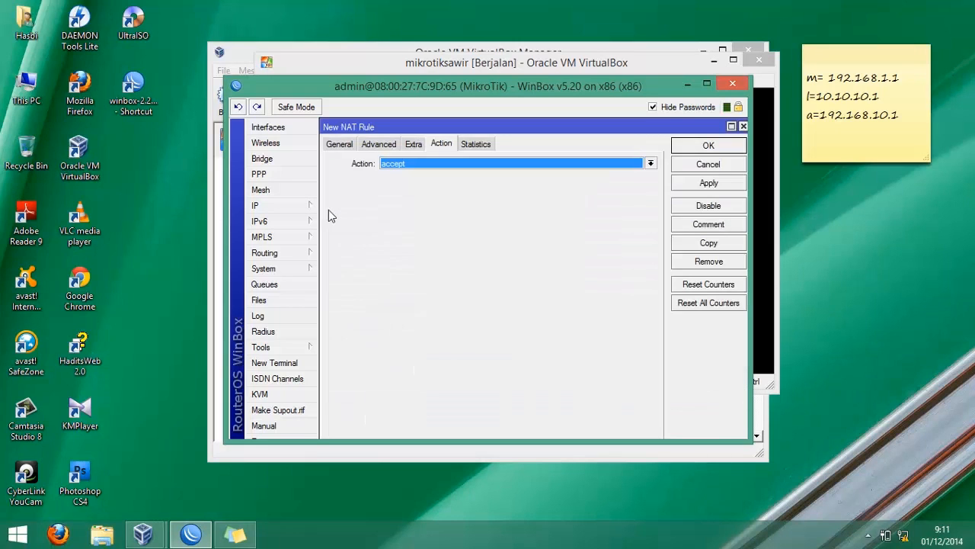
{"action": "left_click", "coordinate": [339, 144]}
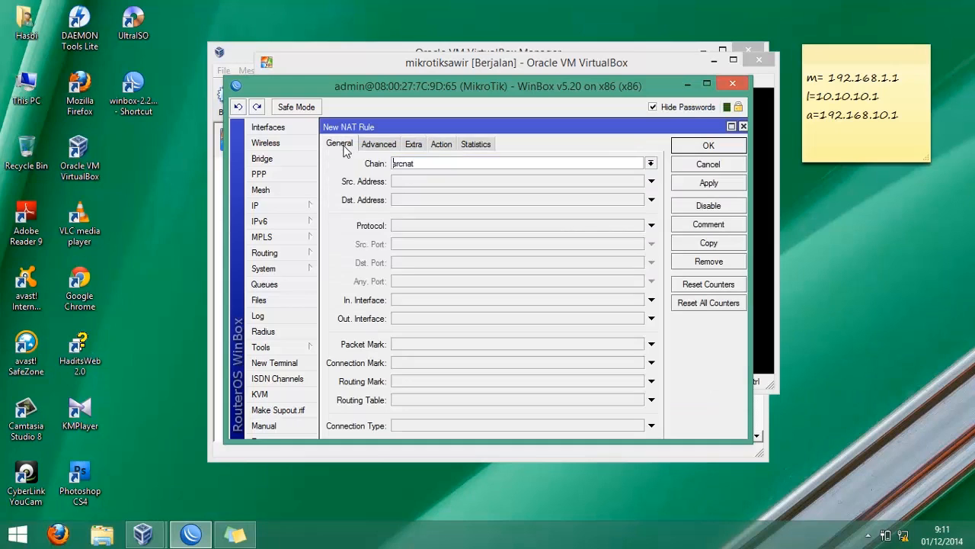
{"action": "left_click", "coordinate": [410, 183]}
{"action": "type", "text": "1"}
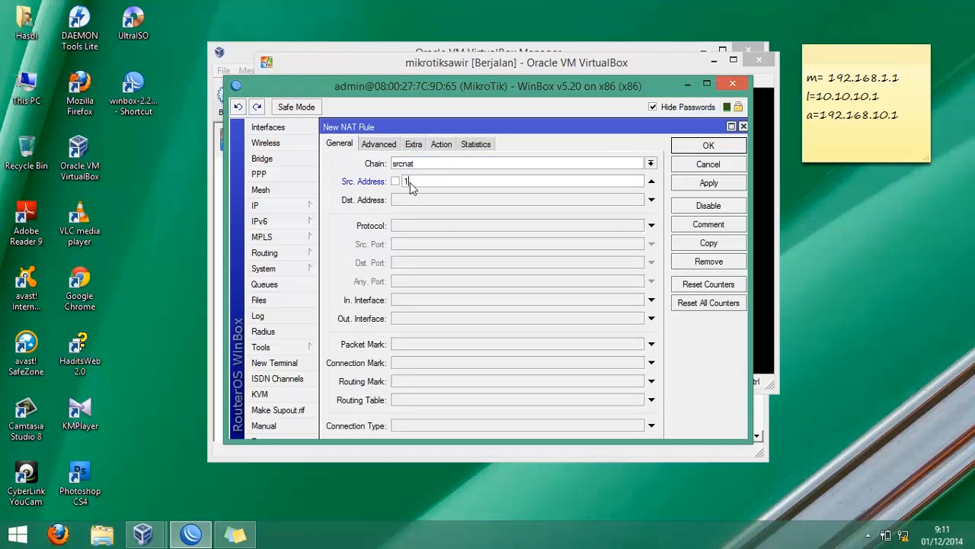
{"action": "type", "text": "010.10."}
{"action": "type", "text": "0/24"}
{"action": "left_click", "coordinate": [441, 144]}
{"action": "left_click", "coordinate": [419, 166]}
{"action": "key", "text": "m"}
{"action": "key", "text": "Return"}
{"action": "left_click", "coordinate": [707, 145]}
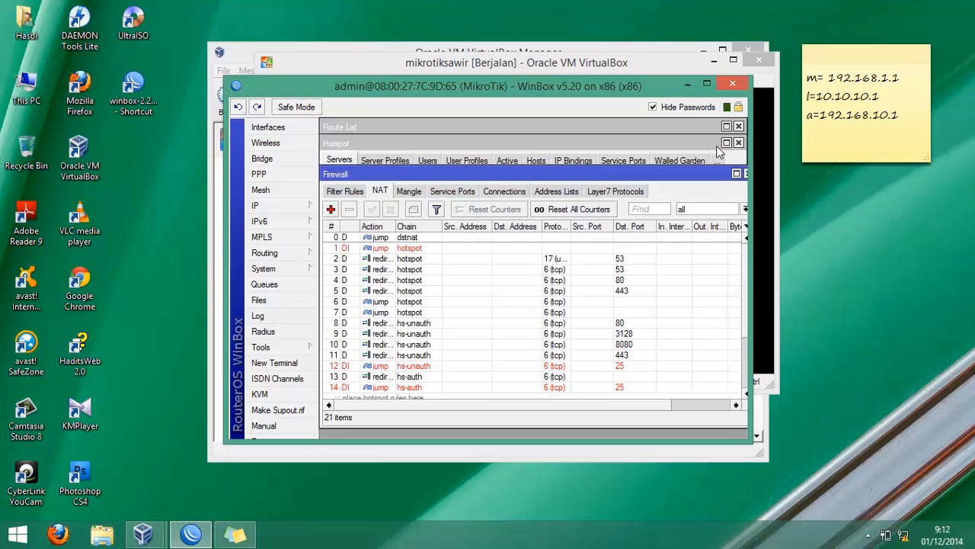
- Add a prerouting mangle rule for source address 10.10.10.2 with destination address inverted to not 192.168.1.1
{"action": "left_click", "coordinate": [408, 192]}
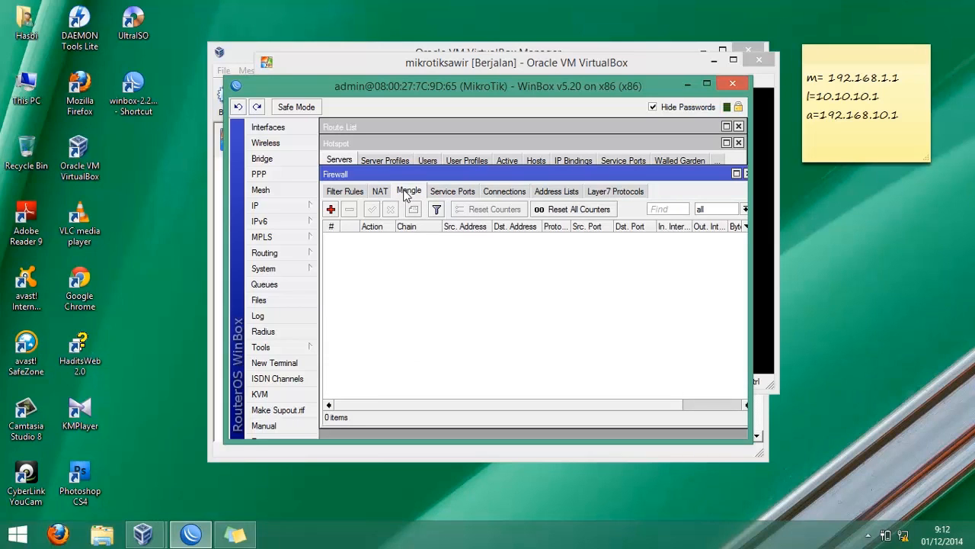
{"action": "left_click", "coordinate": [330, 208]}
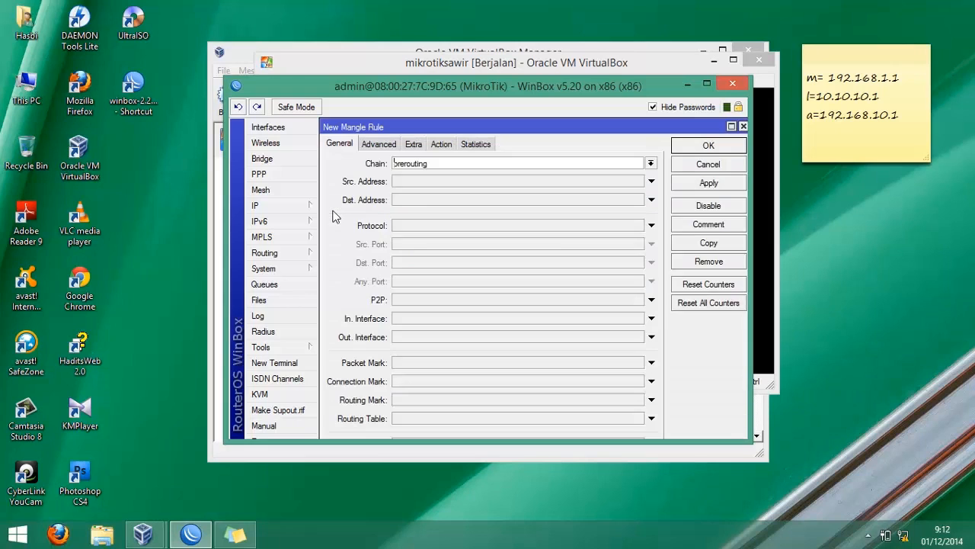
{"action": "left_click", "coordinate": [417, 183]}
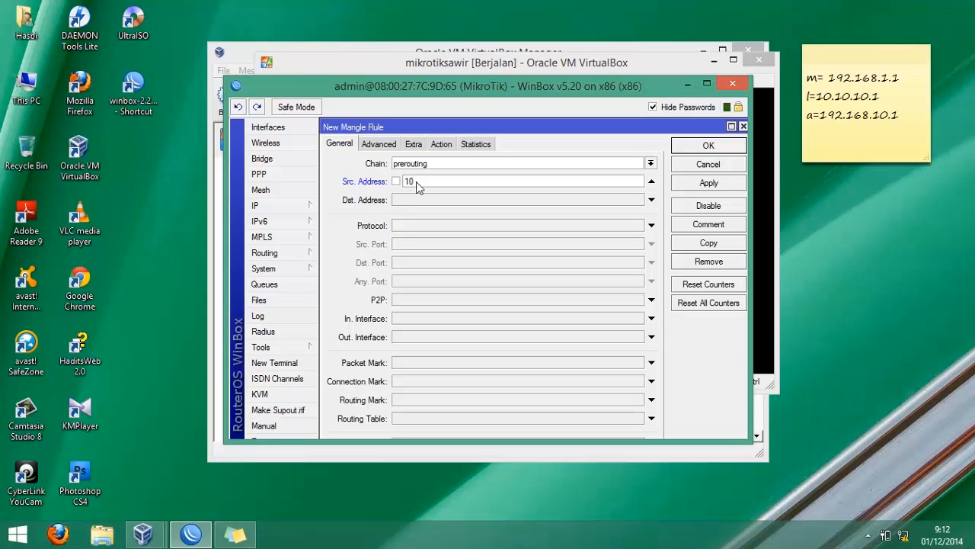
{"action": "type", "text": ".10.10.2"}
{"action": "left_click", "coordinate": [408, 201]}
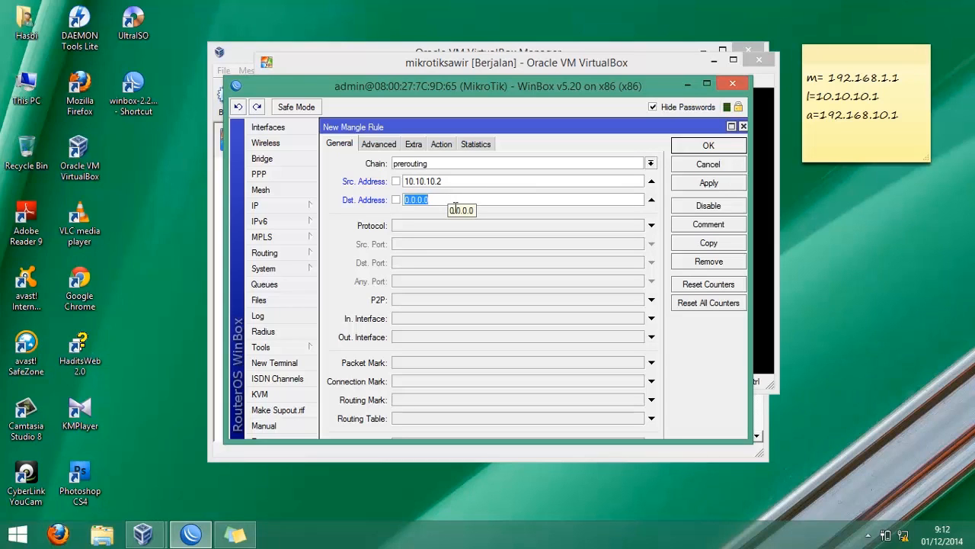
{"action": "type", "text": "192.168.1.1"}
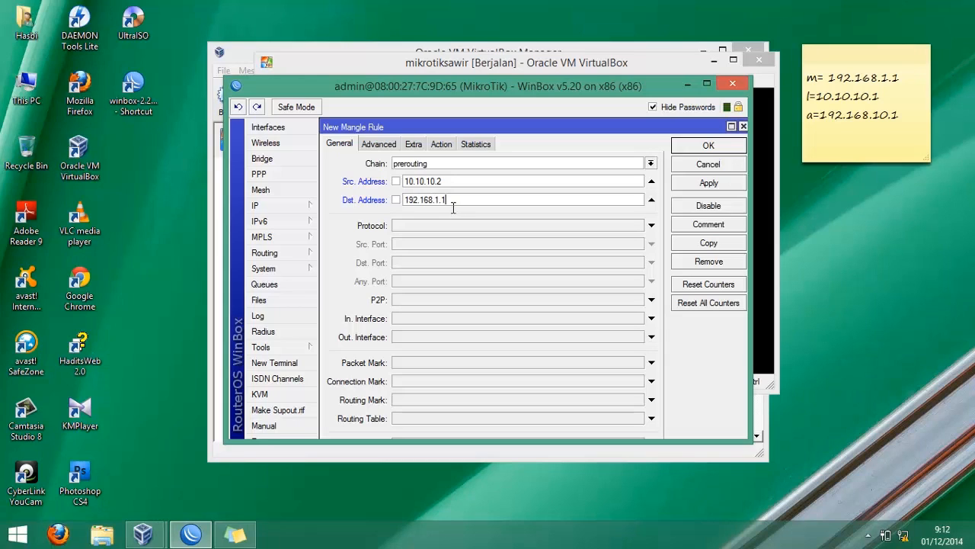
{"action": "left_click", "coordinate": [396, 201]}
- Set the rule's action to mark connection with new connection mark CLIENT1-CON and save it
{"action": "left_click", "coordinate": [441, 146]}
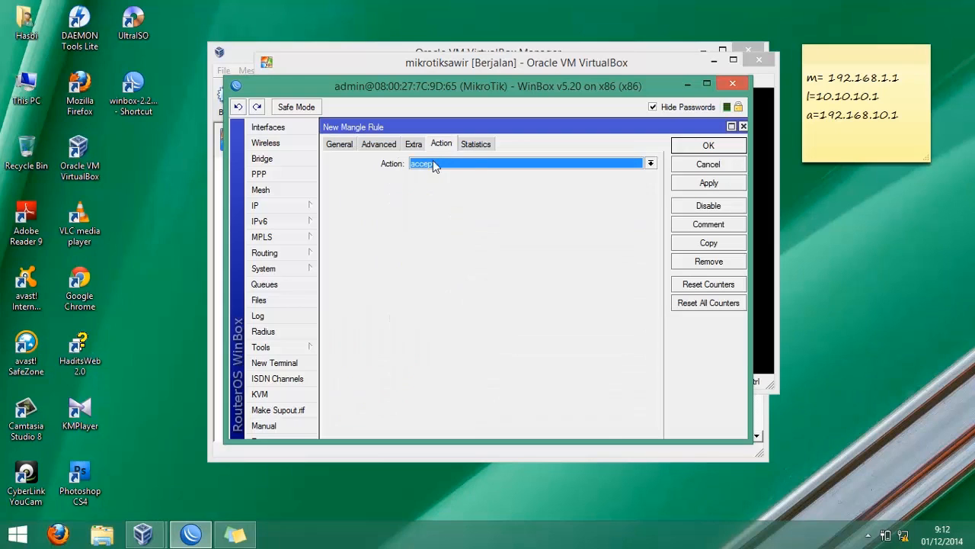
{"action": "left_click", "coordinate": [433, 163]}
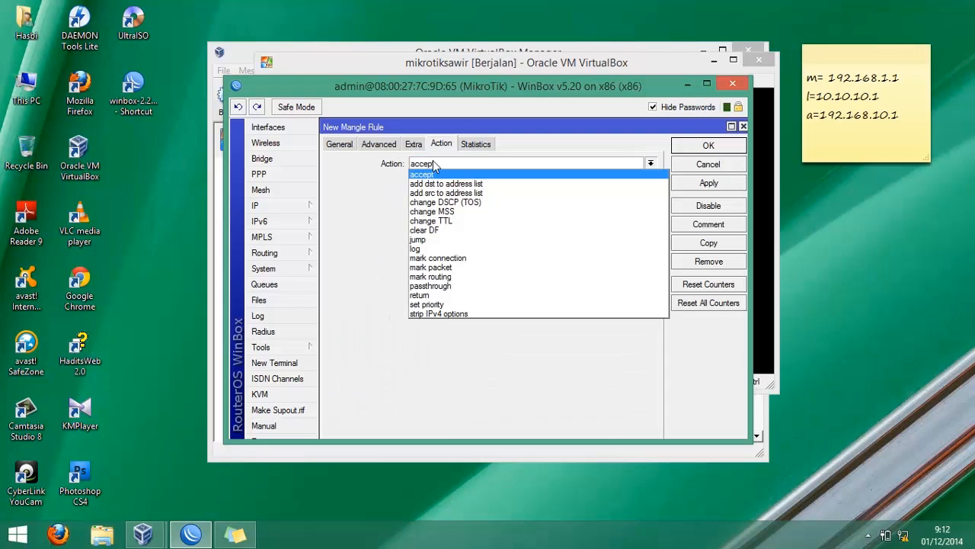
{"action": "left_click", "coordinate": [444, 259]}
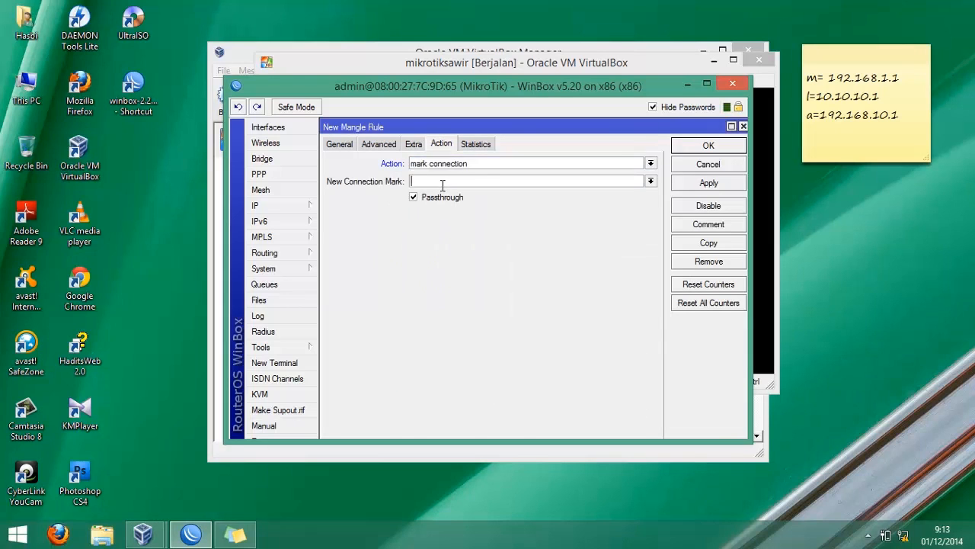
{"action": "left_click", "coordinate": [443, 185]}
{"action": "type", "text": "CLIEN"}
{"action": "type", "text": "T1"}
{"action": "type", "text": "-CON"}
{"action": "key", "text": "Return"}
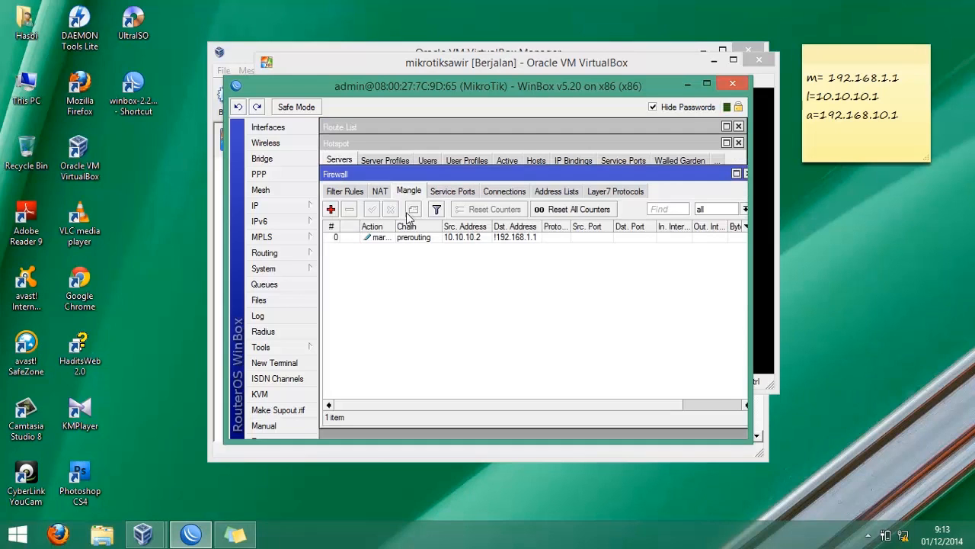
- Add another prerouting mangle rule matching connection mark CLIENT1-CON
{"action": "left_click", "coordinate": [331, 209]}
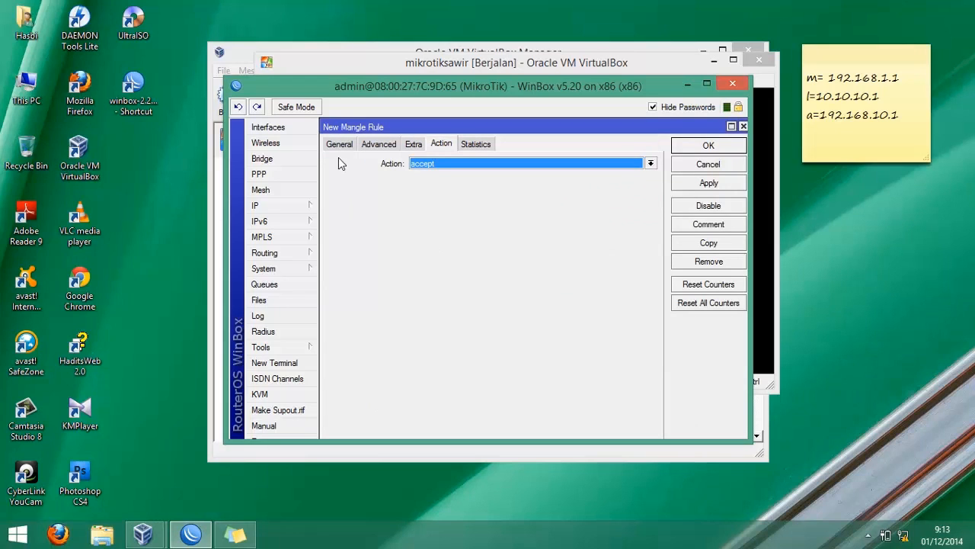
{"action": "left_click", "coordinate": [341, 145]}
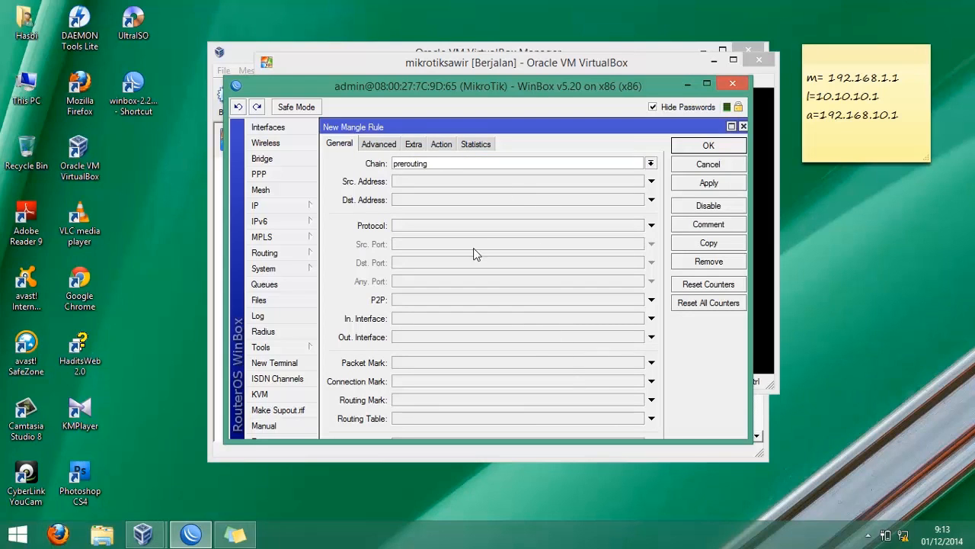
{"action": "left_click", "coordinate": [634, 384]}
{"action": "left_click", "coordinate": [637, 381]}
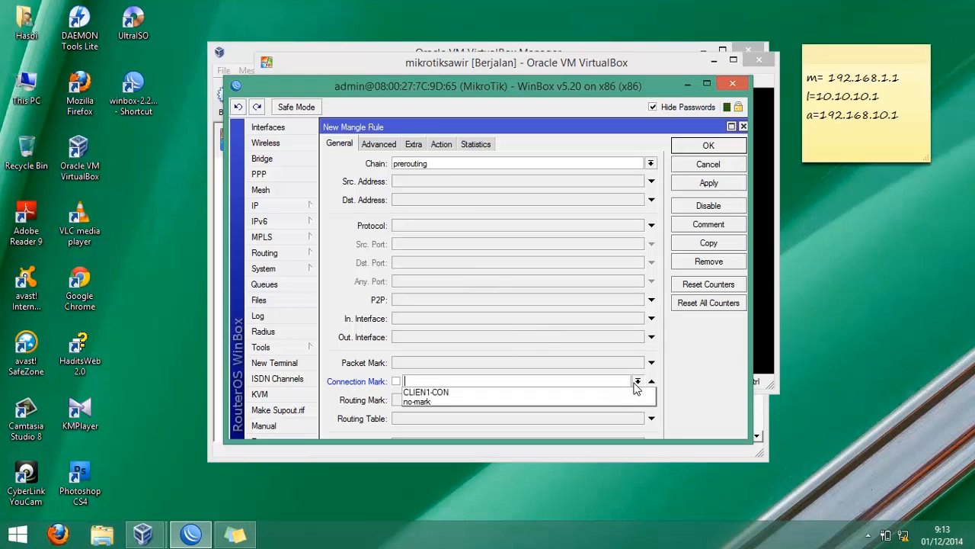
{"action": "left_click", "coordinate": [540, 394]}
- Set its action to mark packet with new packet mark CLIENT and save the rule
{"action": "left_click", "coordinate": [441, 144]}
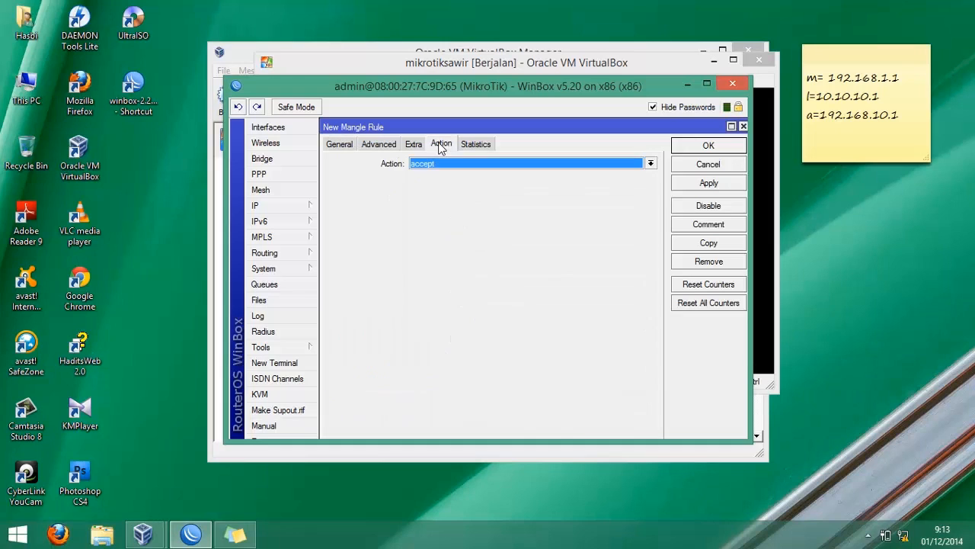
{"action": "left_click", "coordinate": [421, 161]}
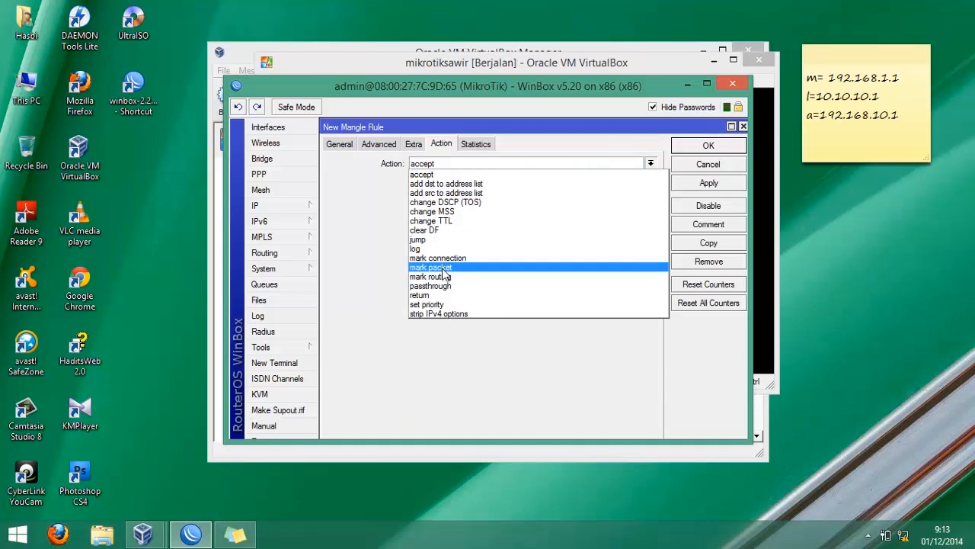
{"action": "left_click", "coordinate": [431, 268]}
{"action": "left_click", "coordinate": [429, 183]}
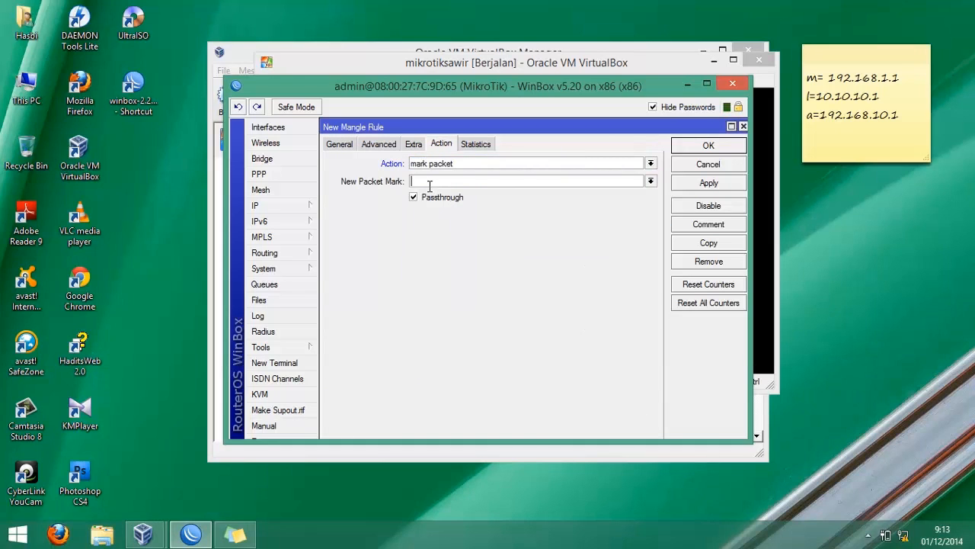
{"action": "type", "text": "CLIENT1"}
{"action": "left_click", "coordinate": [690, 145]}
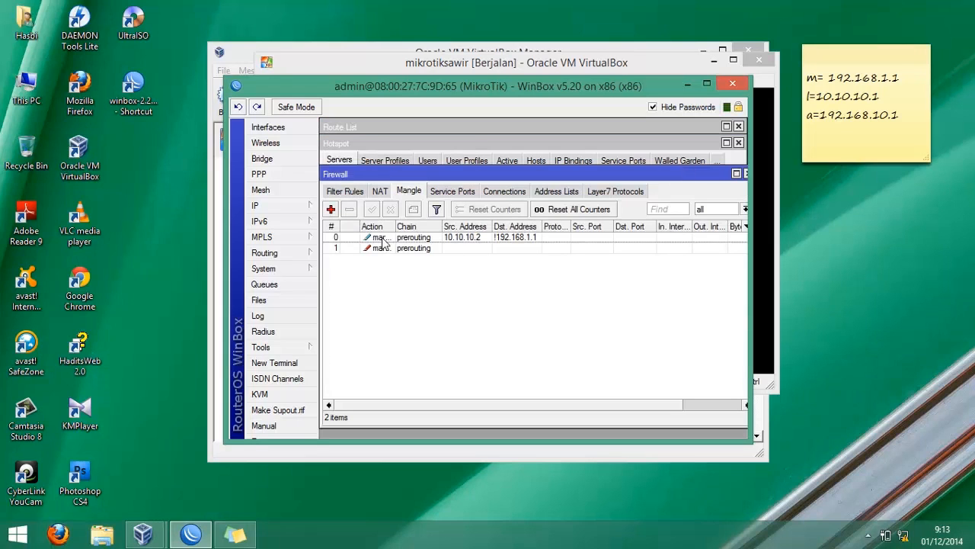
- Add a prerouting mangle rule for source address 10.10.10.3 with destination address inverted to not 192.168.1.1
{"action": "left_click", "coordinate": [332, 210]}
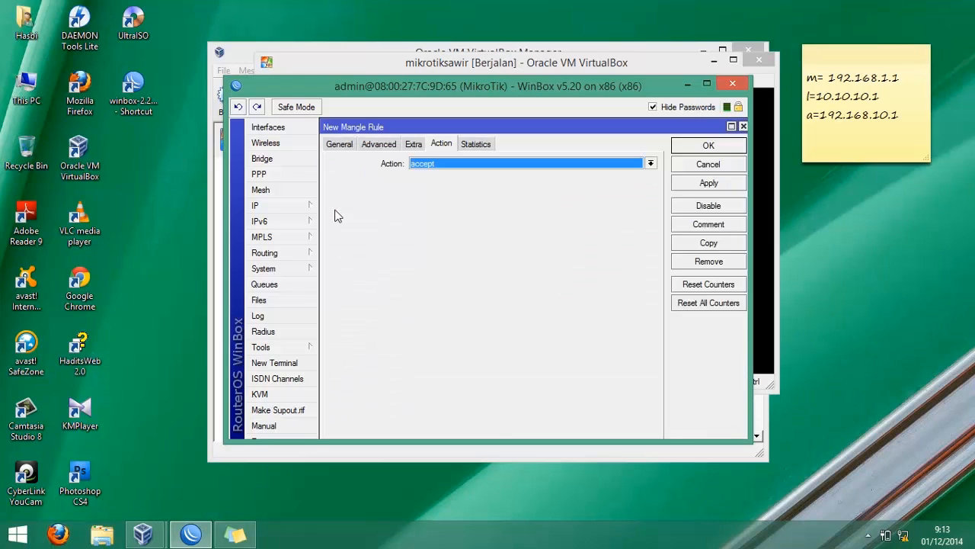
{"action": "left_click", "coordinate": [343, 148]}
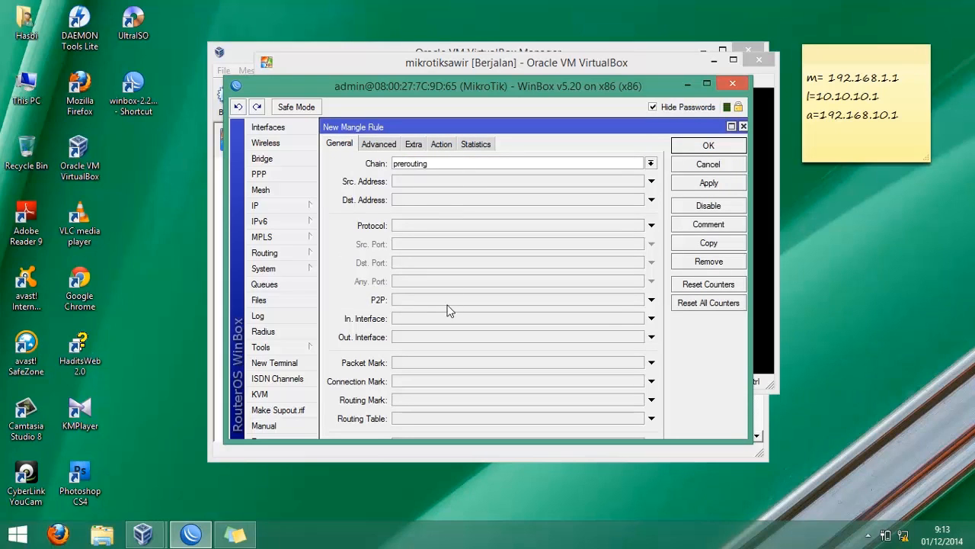
{"action": "left_click", "coordinate": [414, 182]}
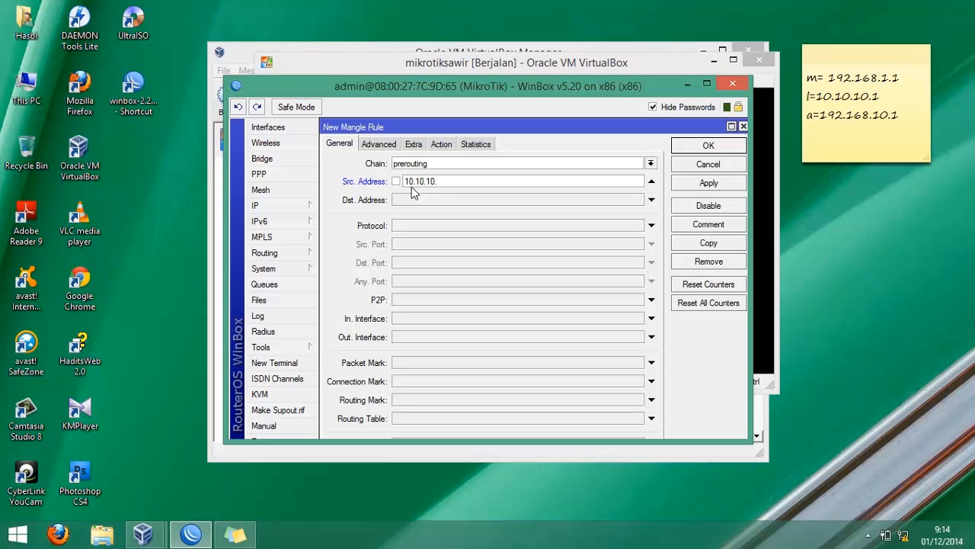
{"action": "key", "text": "Tab"}
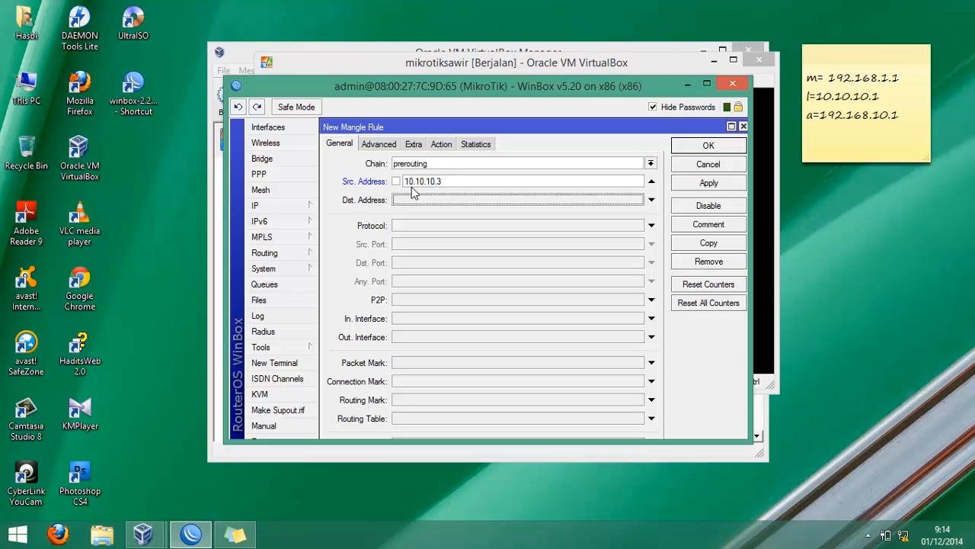
{"action": "type", "text": "192.168.1.1"}
{"action": "left_click", "coordinate": [395, 200]}
- Set the rule's action to mark connection with new connection mark CLIENT2-CON and save it
{"action": "left_click", "coordinate": [446, 145]}
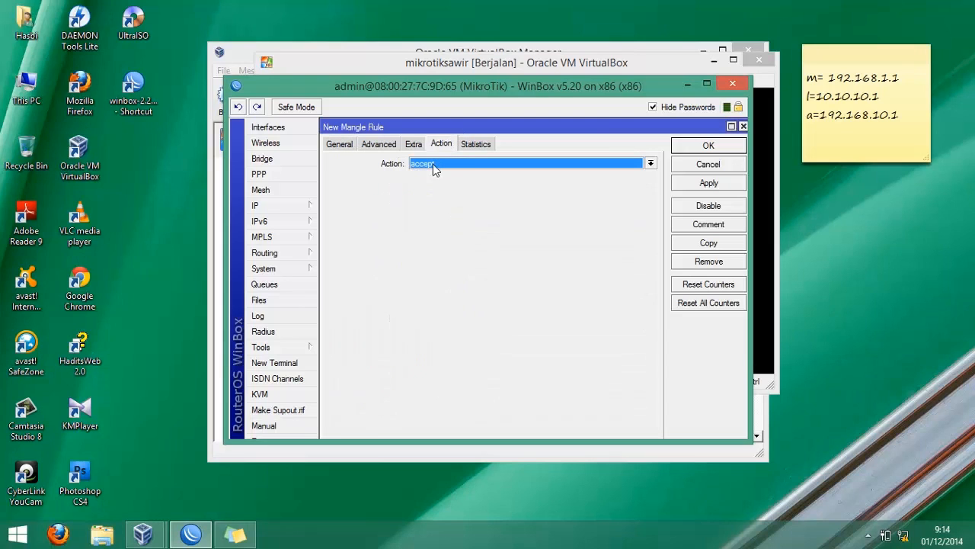
{"action": "left_click", "coordinate": [433, 163]}
{"action": "key", "text": "Escape"}
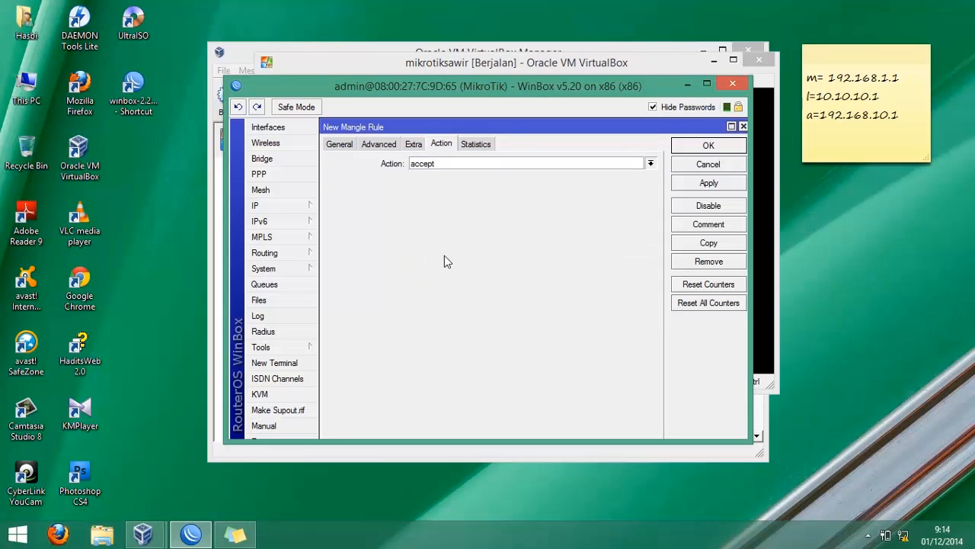
{"action": "left_click", "coordinate": [444, 256]}
{"action": "left_click", "coordinate": [440, 184]}
{"action": "type", "text": "CLIENT"}
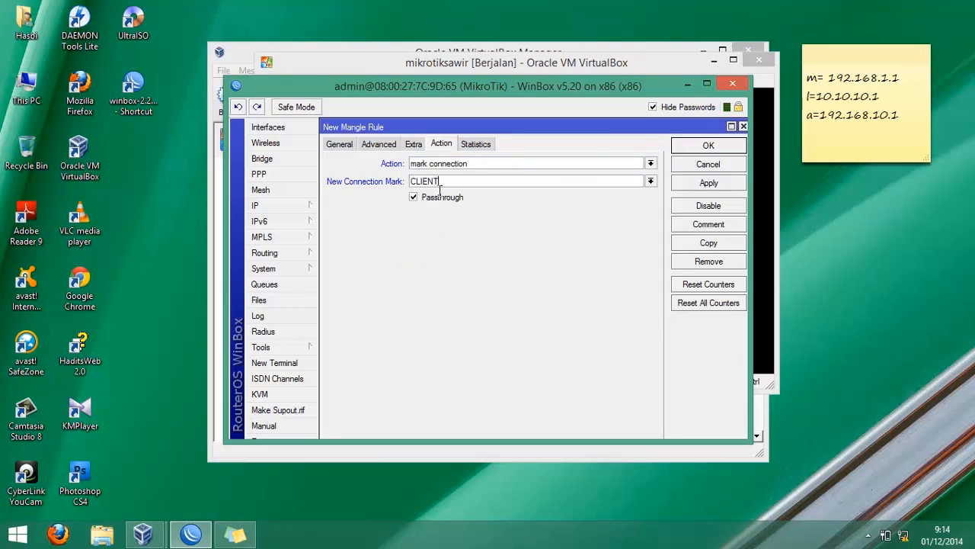
{"action": "type", "text": "2-CON"}
{"action": "key", "text": "Return"}
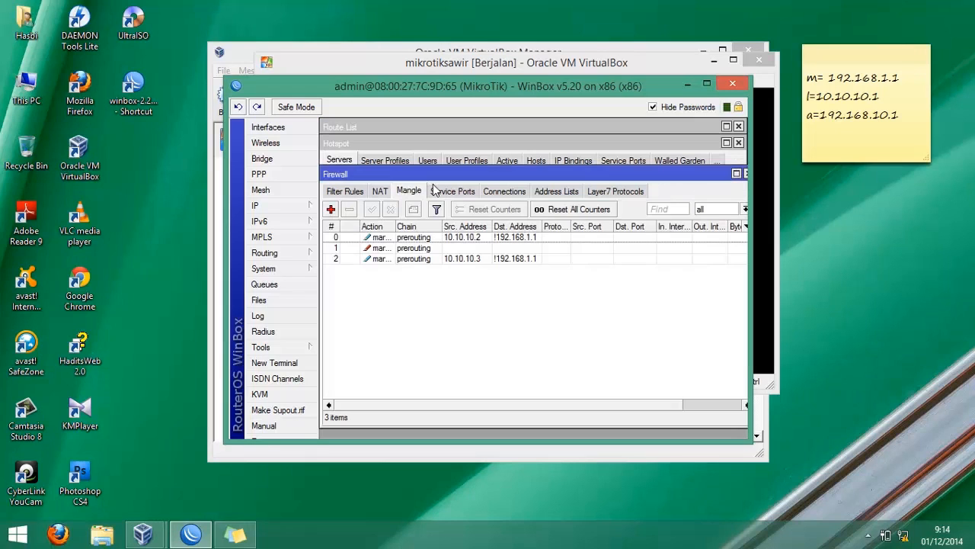
- Add another prerouting mangle rule matching connection mark CLIENT2-CON
{"action": "left_click", "coordinate": [329, 208]}
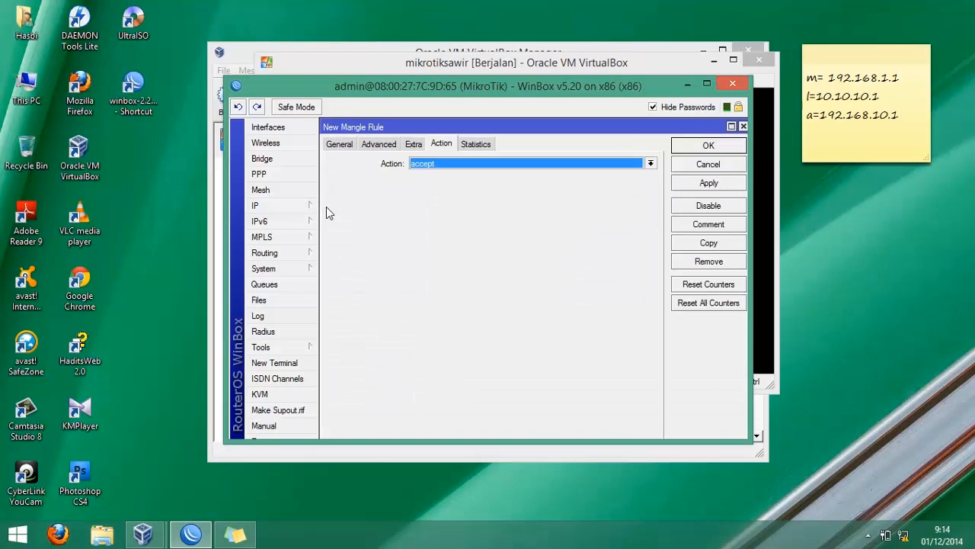
{"action": "left_click", "coordinate": [340, 147]}
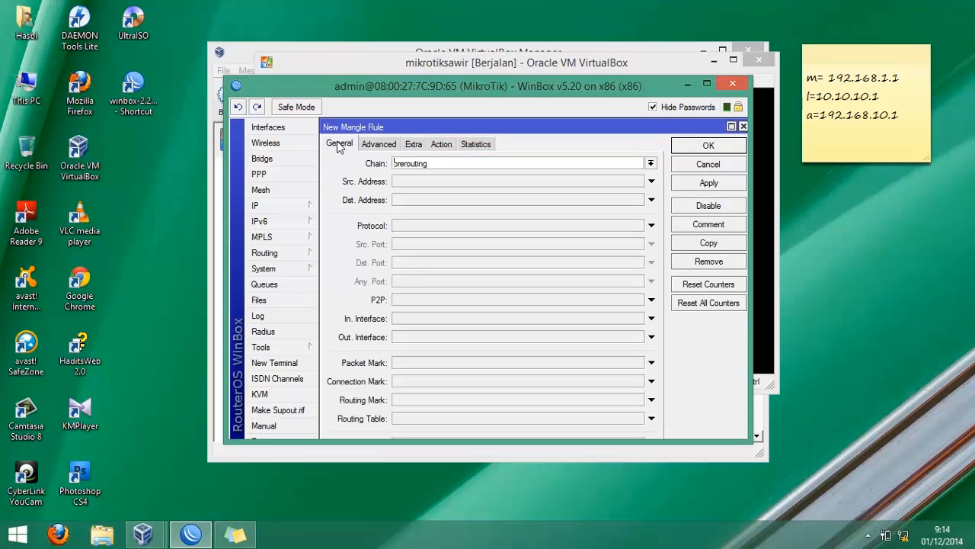
{"action": "left_click", "coordinate": [420, 181]}
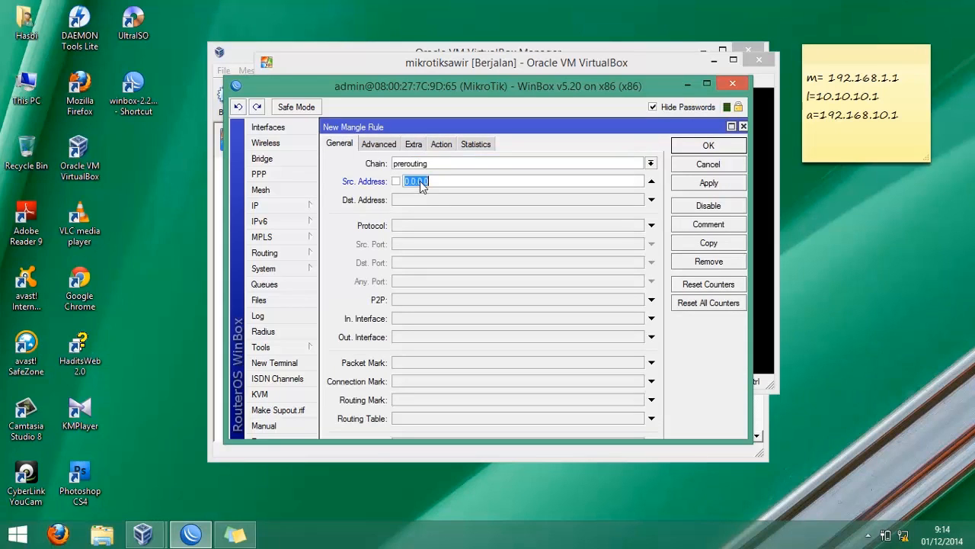
{"action": "left_click", "coordinate": [652, 181]}
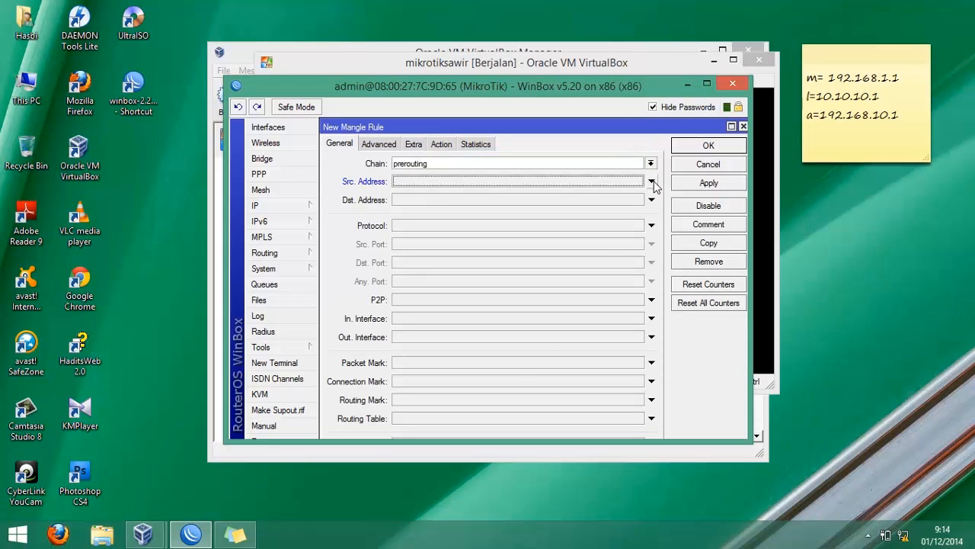
{"action": "left_click", "coordinate": [640, 382]}
{"action": "left_click", "coordinate": [638, 381]}
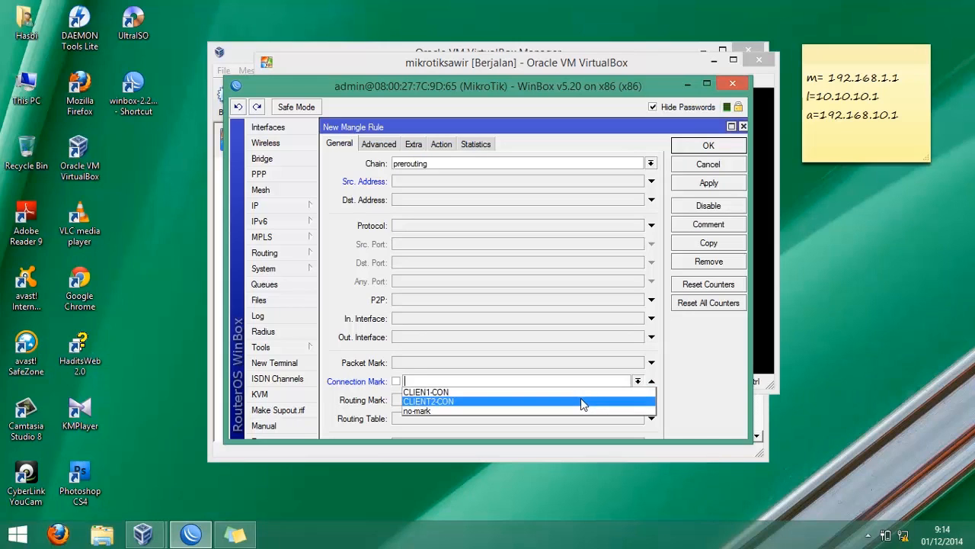
{"action": "left_click", "coordinate": [581, 401]}
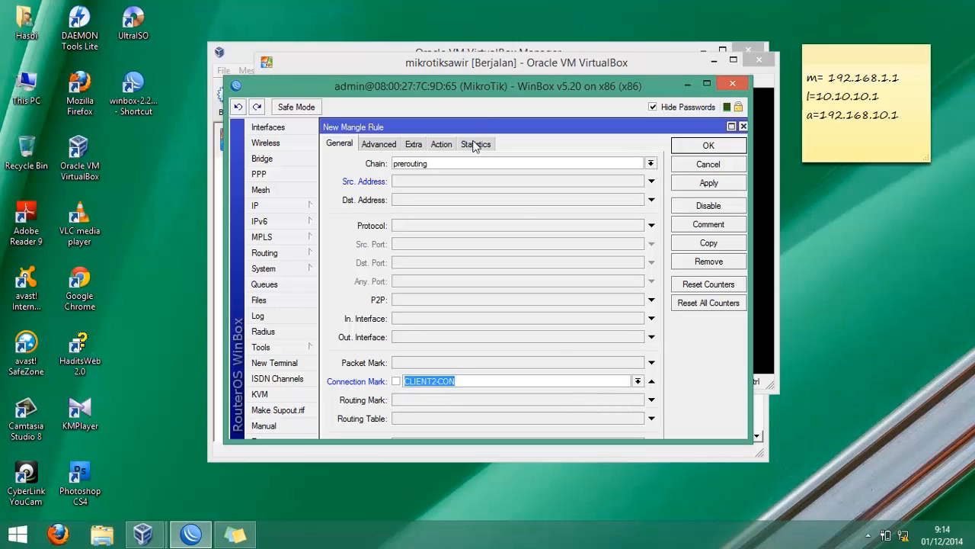
- Set its action to mark packet with new packet mark CLIENT2 and save the rule
{"action": "left_click", "coordinate": [441, 145]}
{"action": "left_click", "coordinate": [442, 163]}
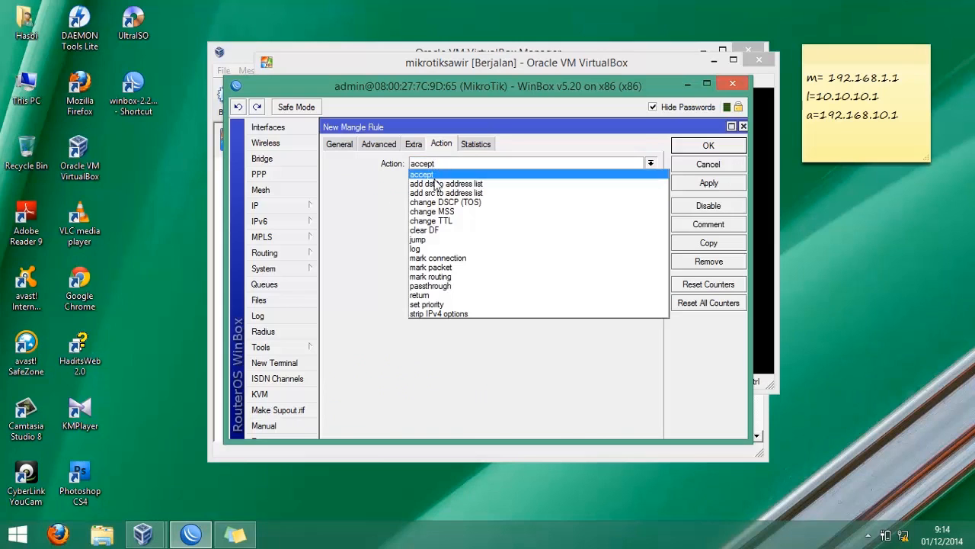
{"action": "left_click", "coordinate": [437, 267]}
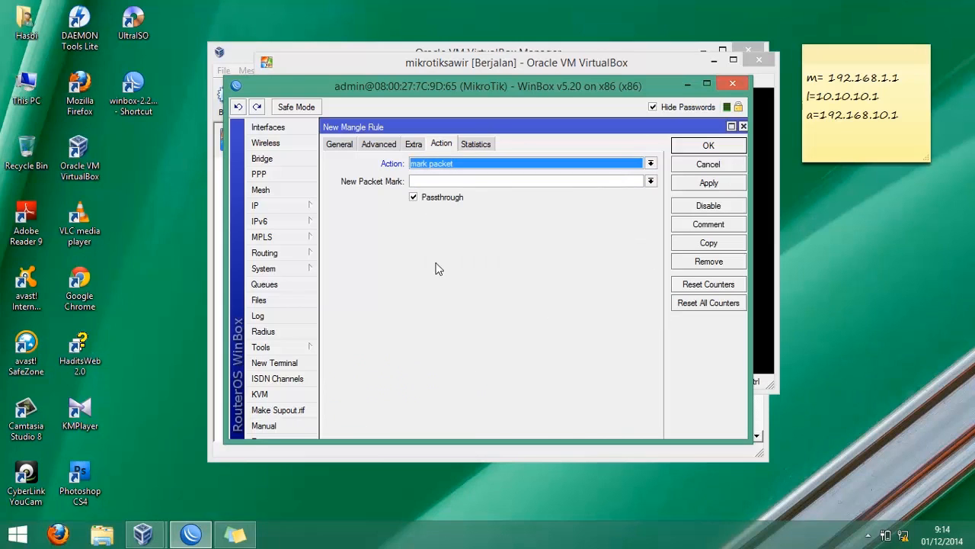
{"action": "left_click", "coordinate": [430, 183]}
{"action": "type", "text": "CLIENT2"}
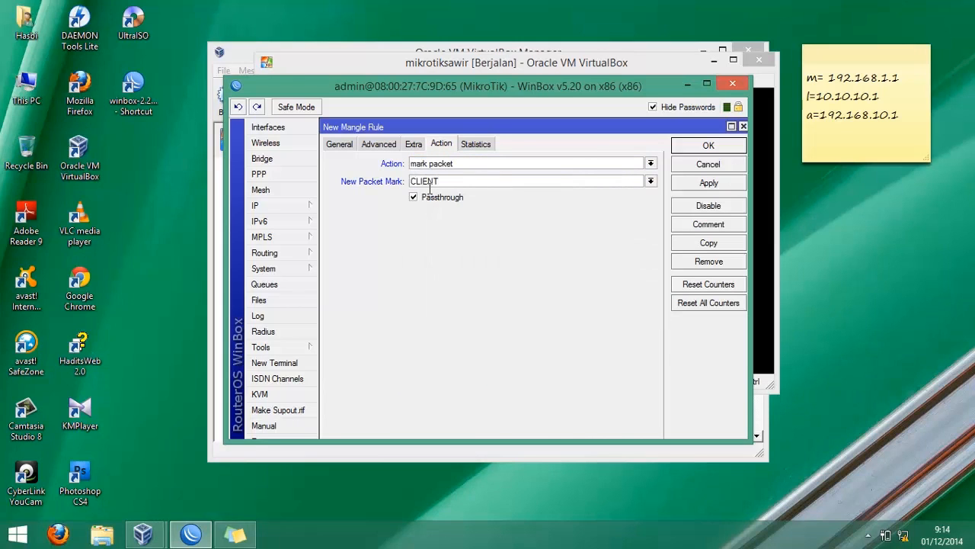
{"action": "key", "text": "Return"}
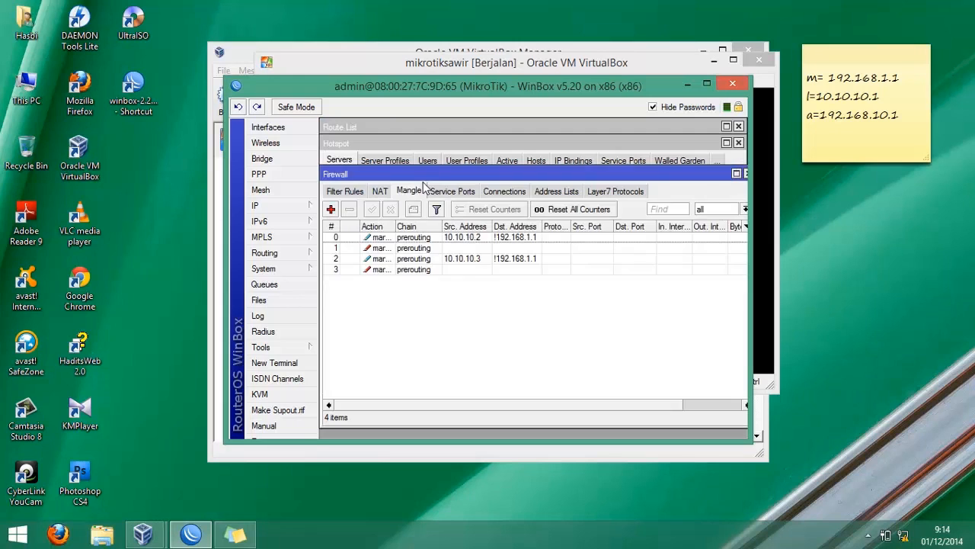
- Add a prerouting mangle rule for source address 10.10.10.4 with destination address inverted to not 192.168.1.1
{"action": "left_click", "coordinate": [332, 212]}
{"action": "left_click", "coordinate": [351, 147]}
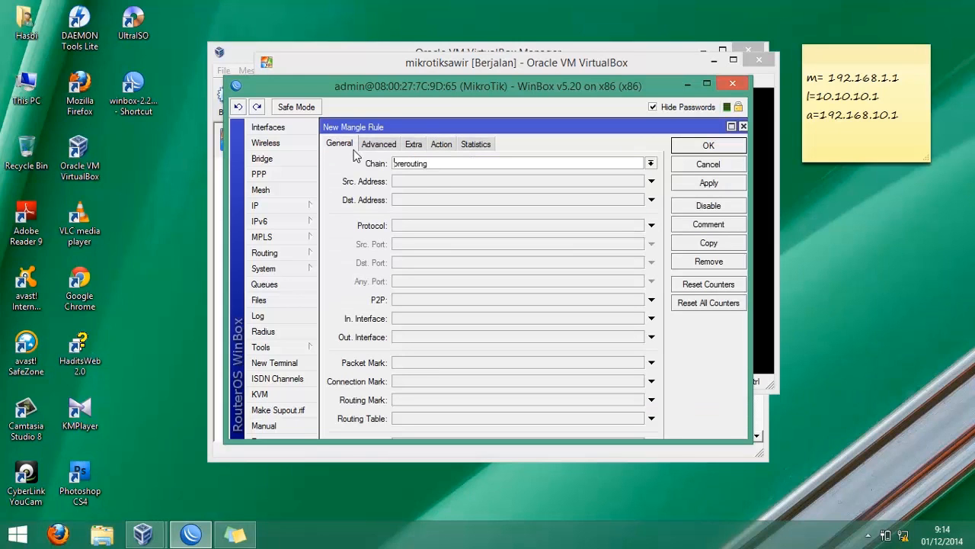
{"action": "left_click", "coordinate": [425, 183]}
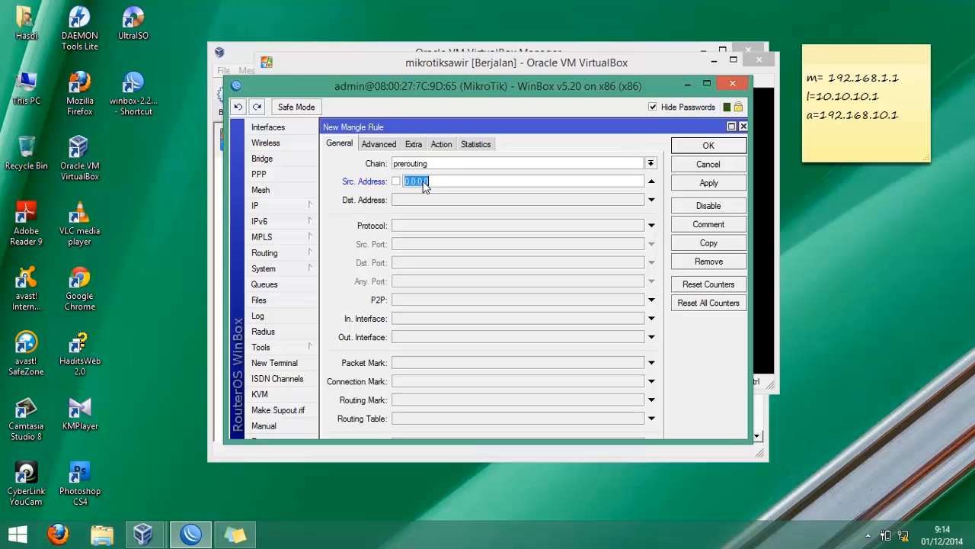
{"action": "type", "text": "10.10.10.4"}
{"action": "key", "text": "Tab"}
{"action": "type", "text": "192.168.1.1"}
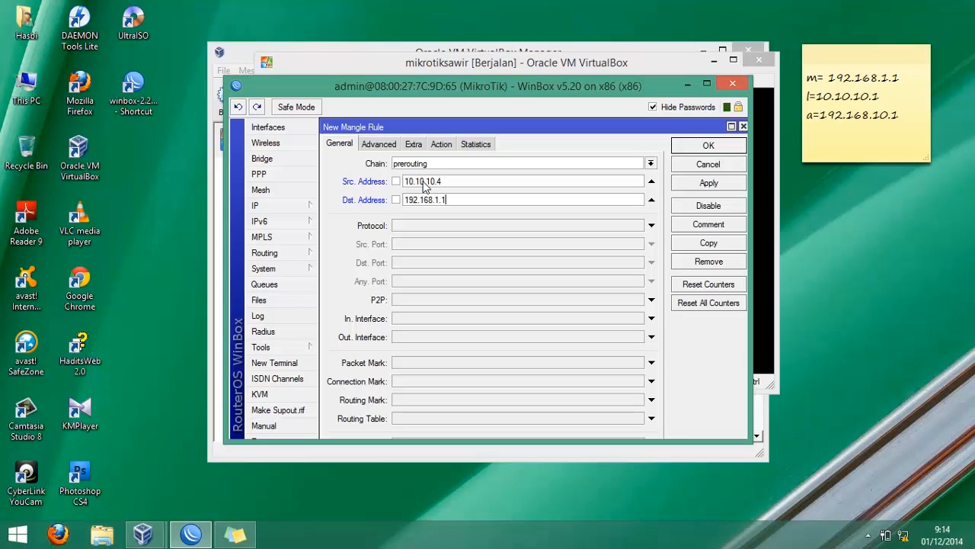
{"action": "left_click", "coordinate": [396, 200]}
- Set the rule's action to mark connection with new connection mark CLIENT3-CON and save it
{"action": "left_click", "coordinate": [444, 145]}
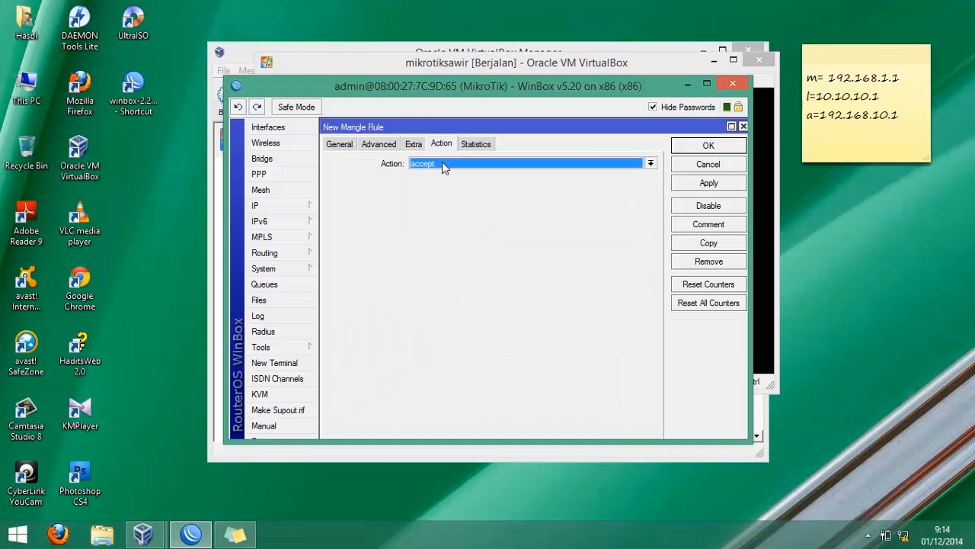
{"action": "left_click", "coordinate": [441, 163]}
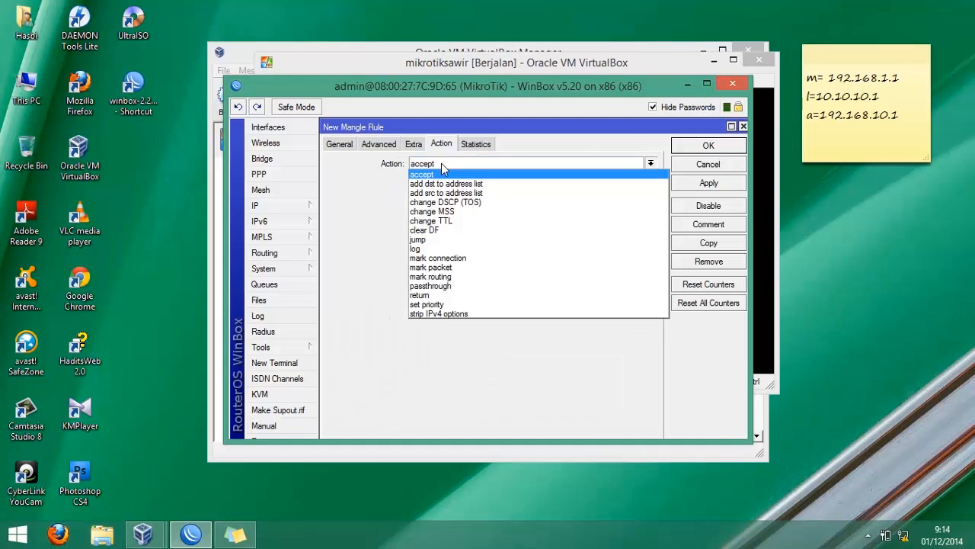
{"action": "left_click", "coordinate": [448, 265]}
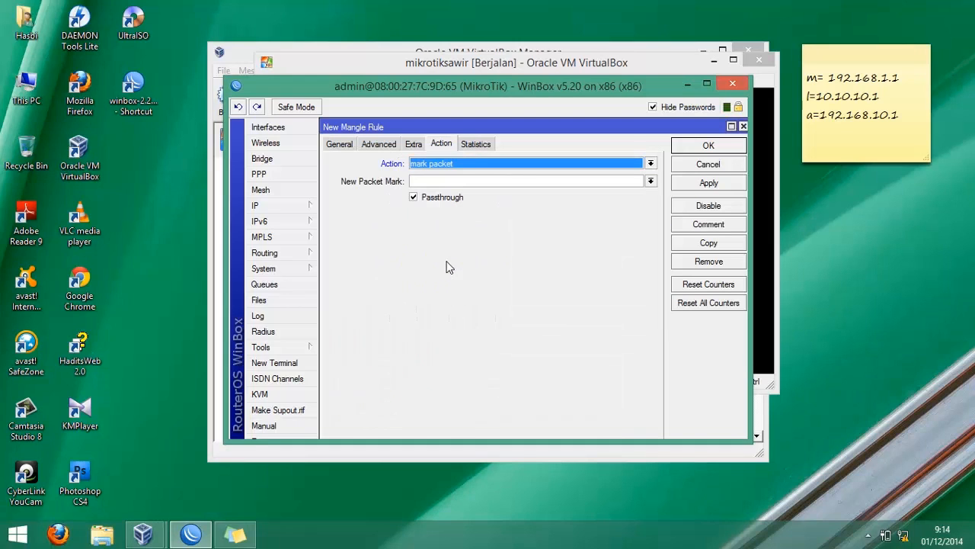
{"action": "left_click", "coordinate": [453, 183]}
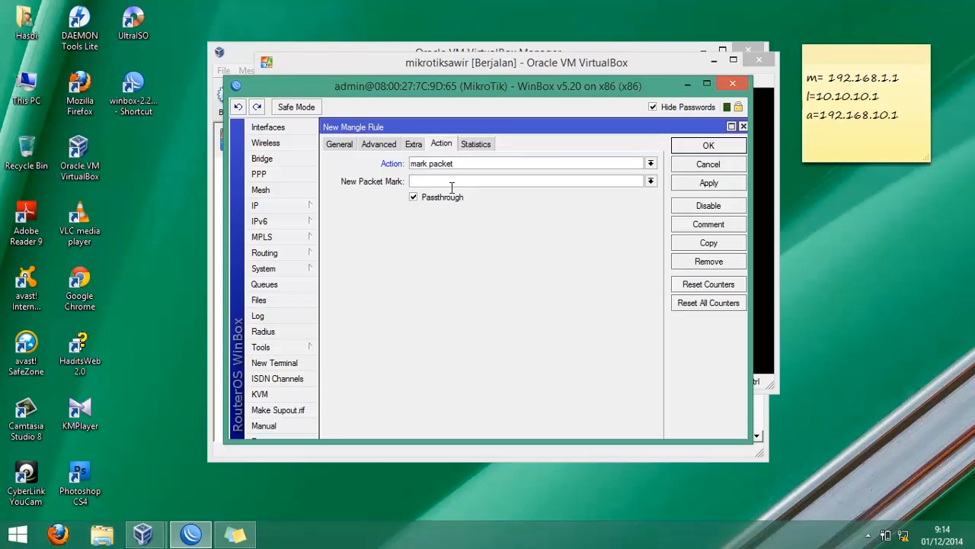
{"action": "left_click", "coordinate": [437, 167]}
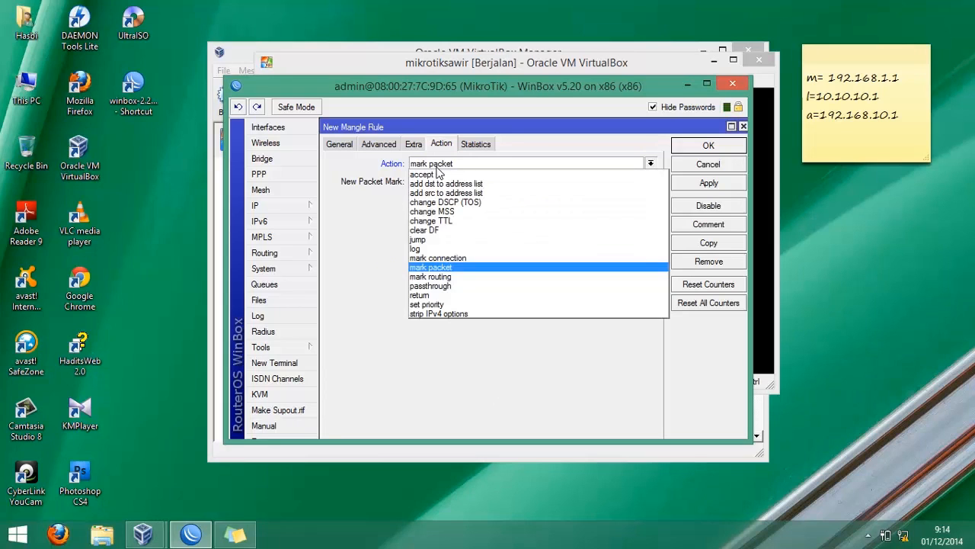
{"action": "left_click", "coordinate": [445, 258]}
{"action": "left_click", "coordinate": [448, 184]}
{"action": "type", "text": "CLIENT3-CON"}
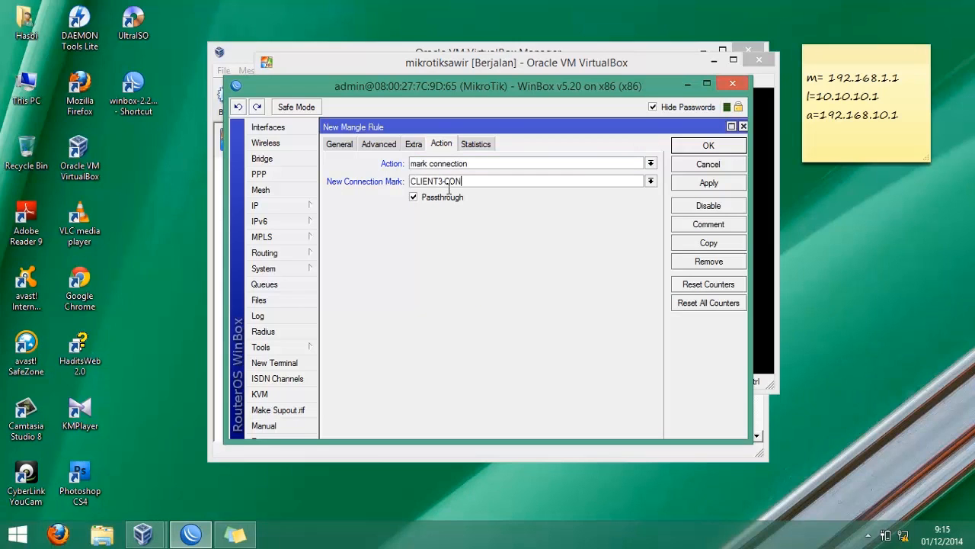
{"action": "key", "text": "Return"}
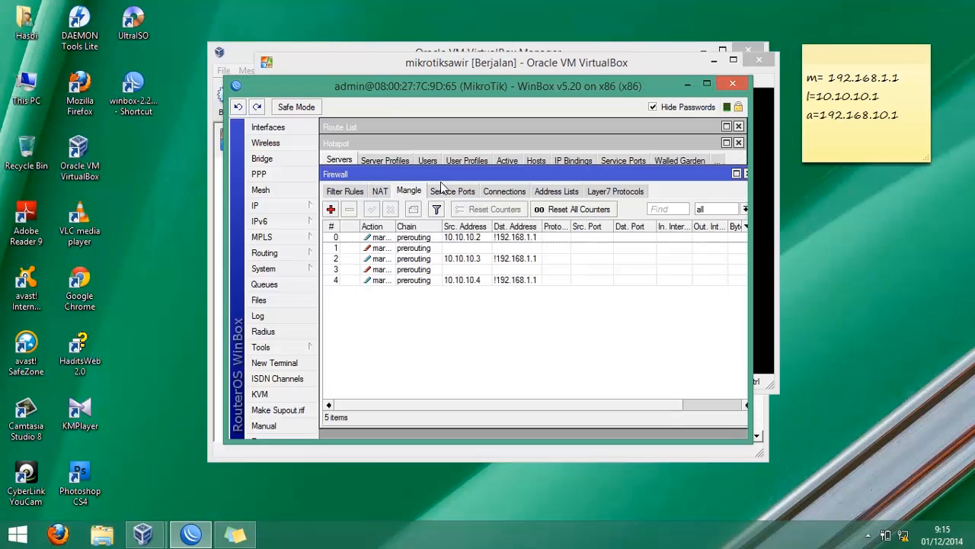
- Add another prerouting mangle rule matching connection mark CLIENT3-CON
{"action": "left_click", "coordinate": [332, 210]}
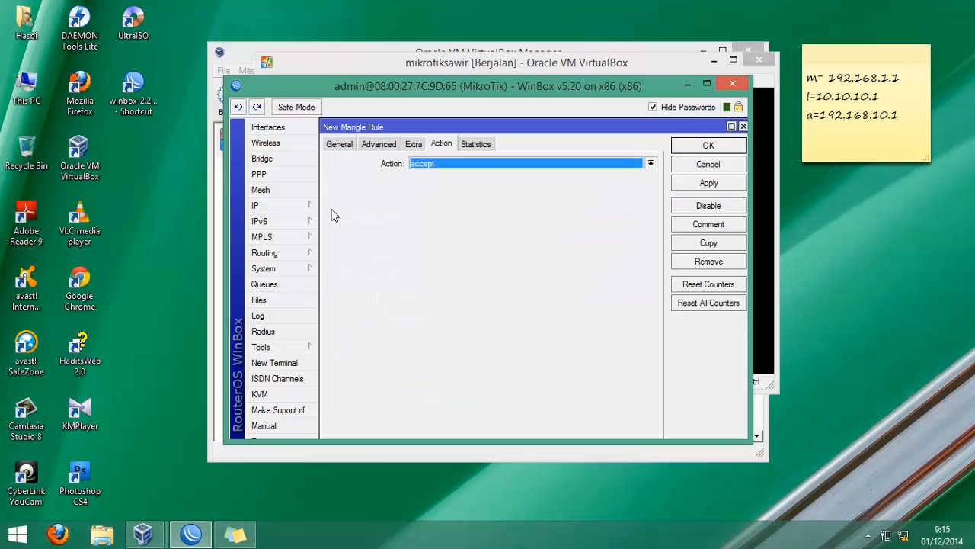
{"action": "left_click", "coordinate": [339, 144]}
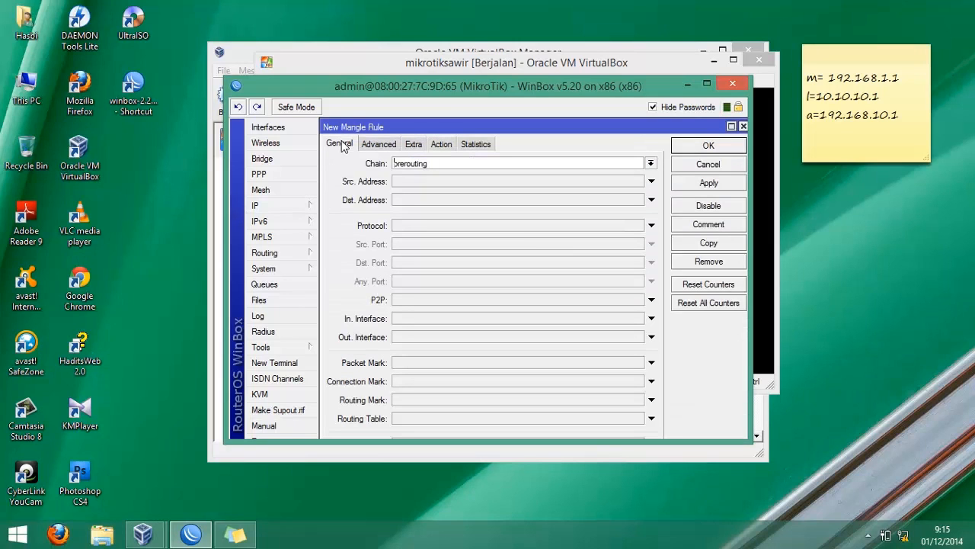
{"action": "left_click", "coordinate": [397, 184]}
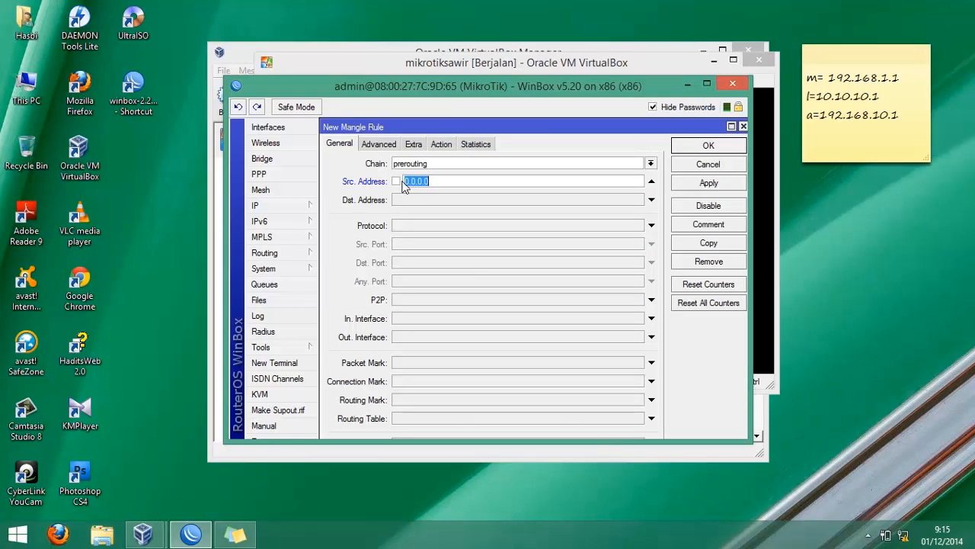
{"action": "left_click", "coordinate": [652, 181]}
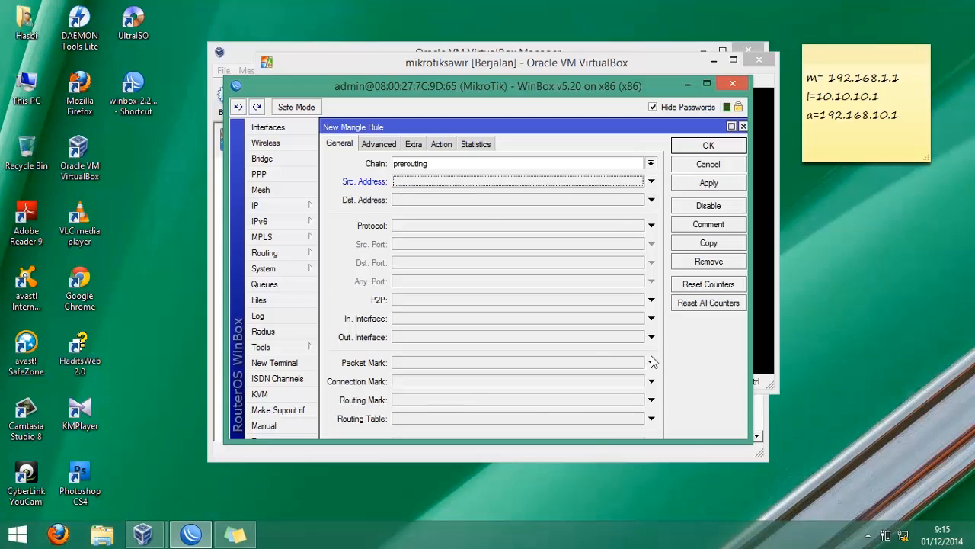
{"action": "left_click", "coordinate": [634, 381]}
{"action": "left_click", "coordinate": [637, 383]}
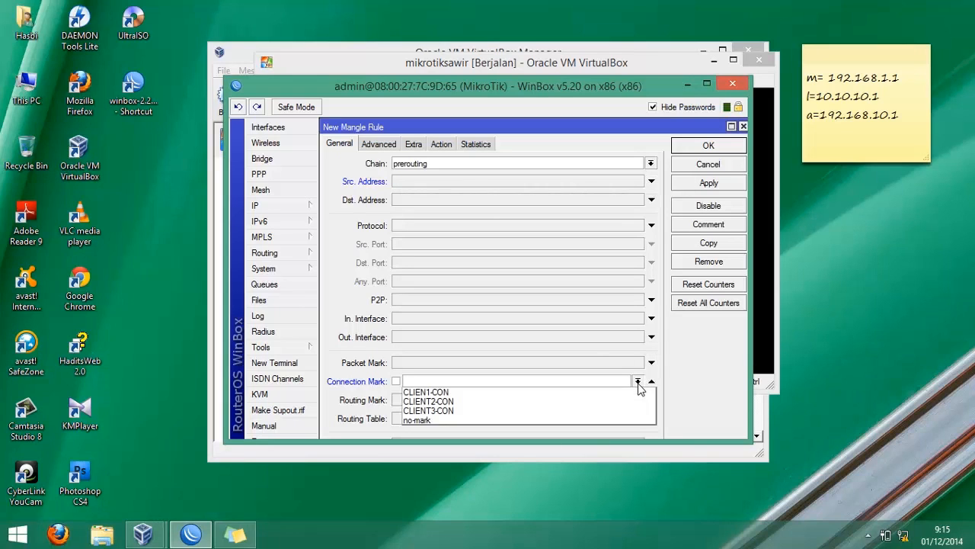
{"action": "left_click", "coordinate": [582, 410]}
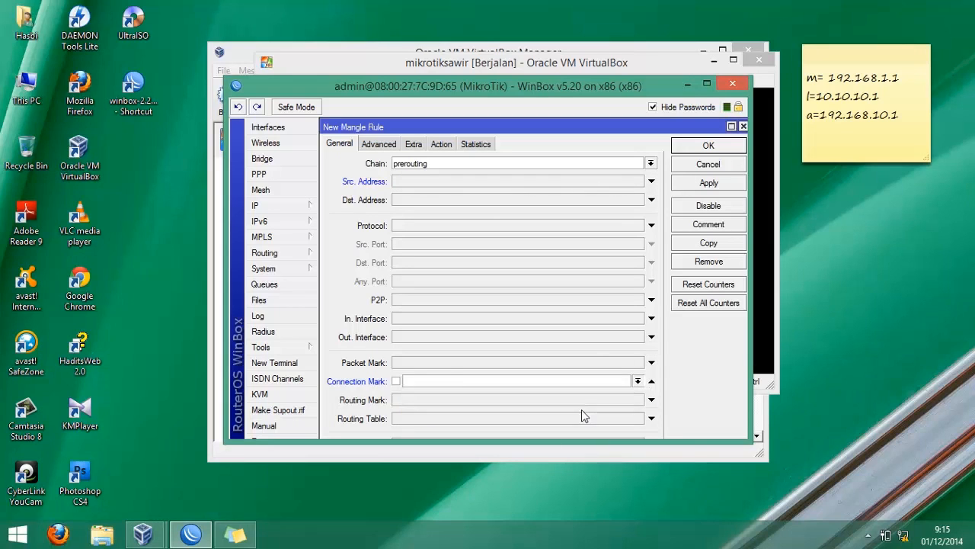
- Set its action to mark packet with new packet mark CLIENT3 and save the rule
{"action": "left_click", "coordinate": [439, 145]}
{"action": "left_click", "coordinate": [435, 163]}
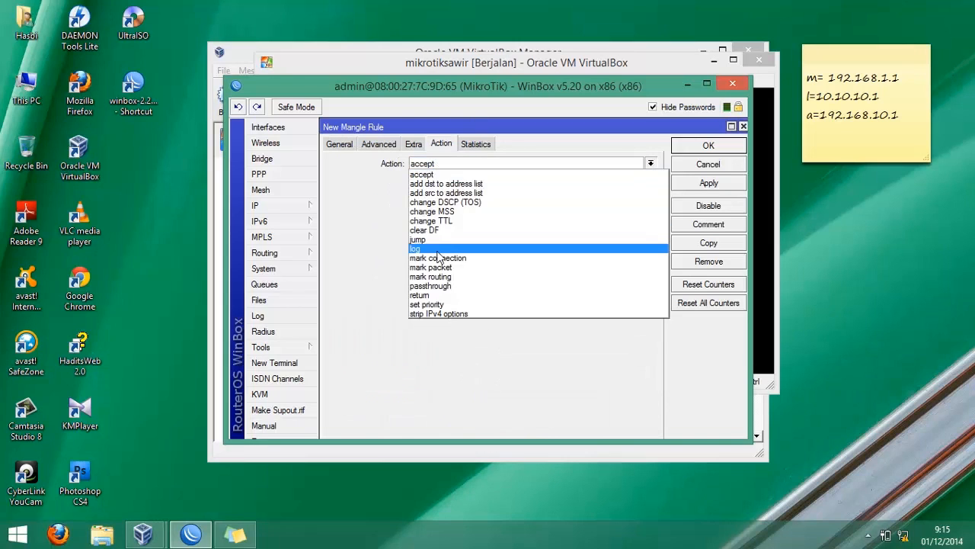
{"action": "left_click", "coordinate": [440, 267]}
{"action": "type", "text": "CLIENT3"}
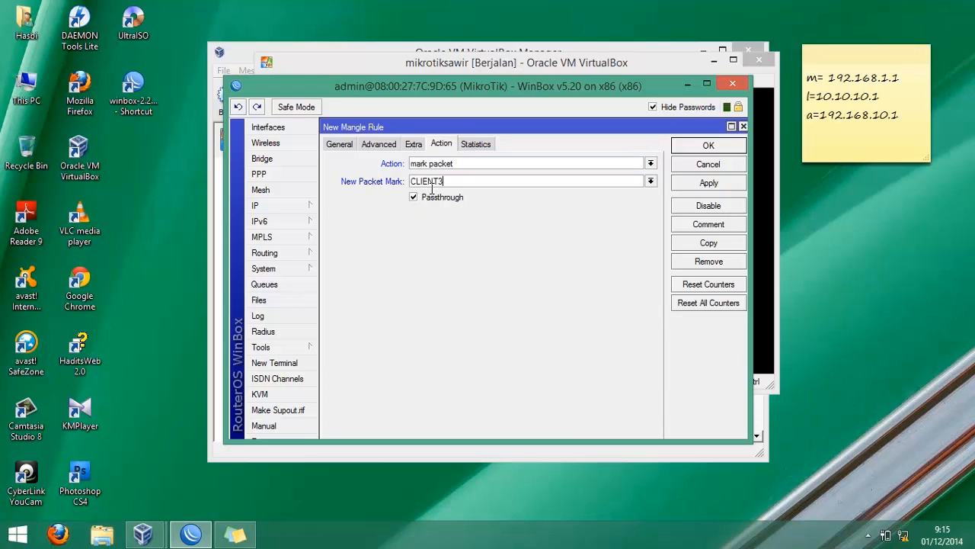
{"action": "key", "text": "Return"}
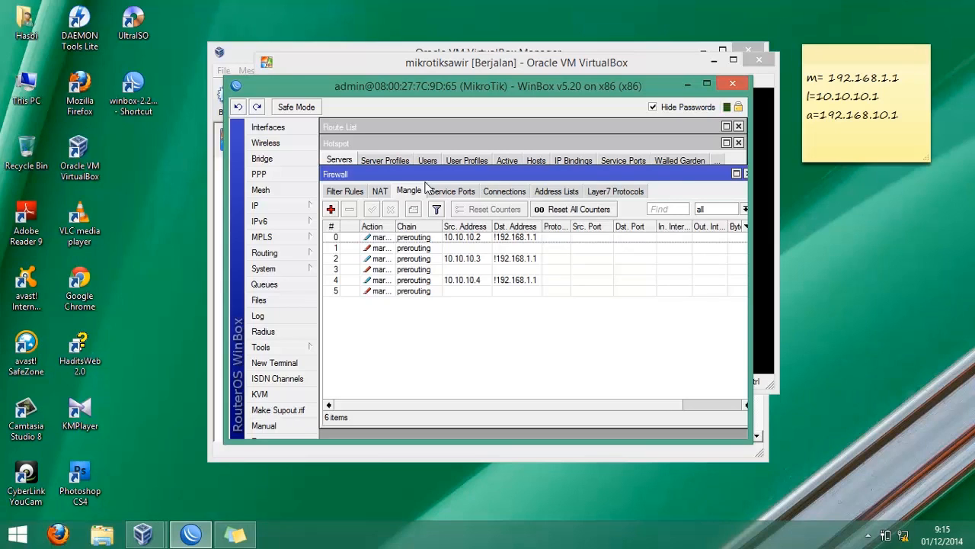
- Open the Queue Tree list and start a new queue, selecting its default name for replacement
{"action": "left_click", "coordinate": [304, 286]}
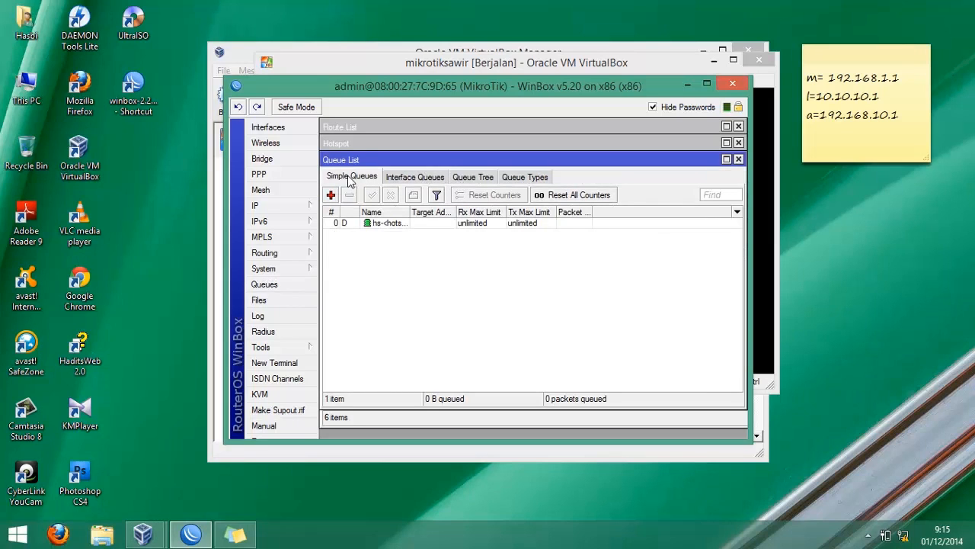
{"action": "left_click", "coordinate": [475, 180]}
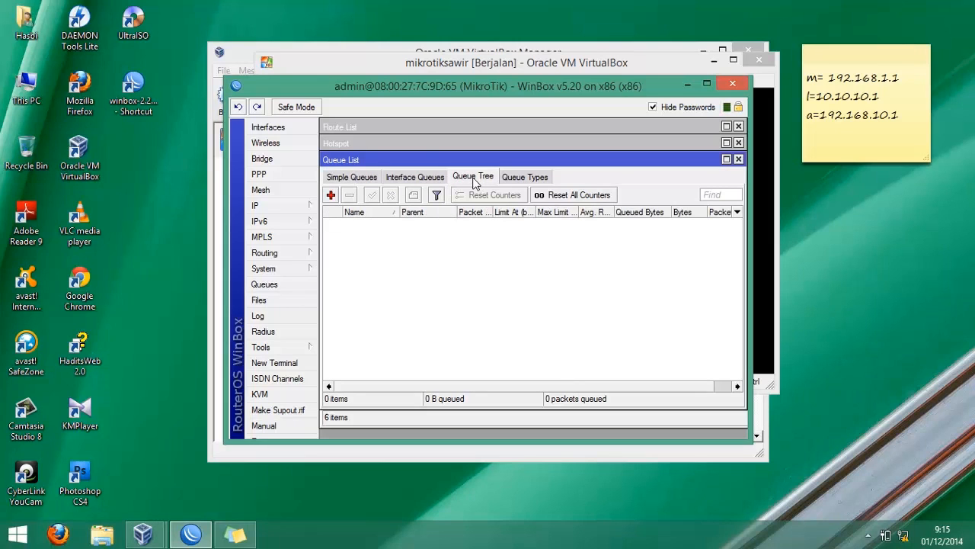
{"action": "left_click", "coordinate": [330, 195]}
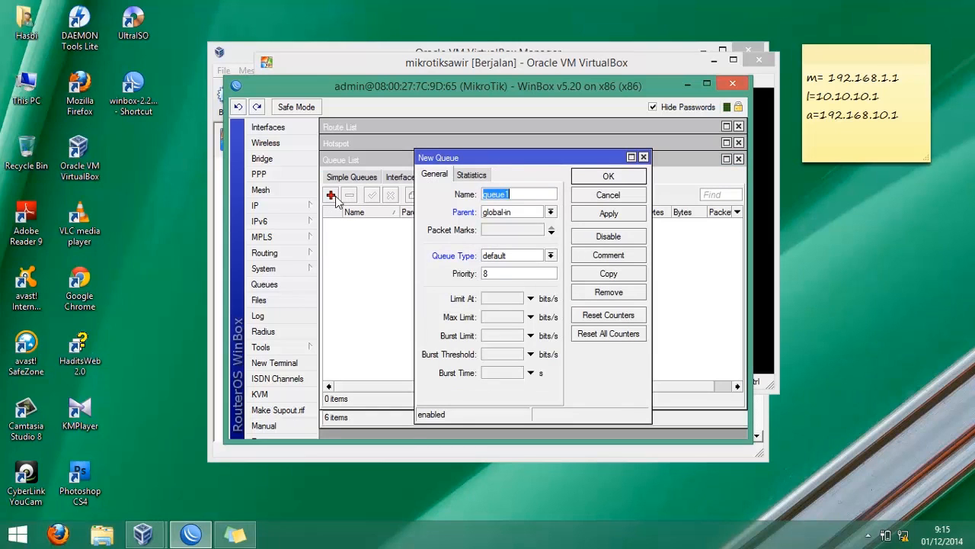
{"action": "left_click", "coordinate": [528, 199]}
{"action": "left_click_drag", "start_coordinate": [515, 198], "coordinate": [448, 195]}
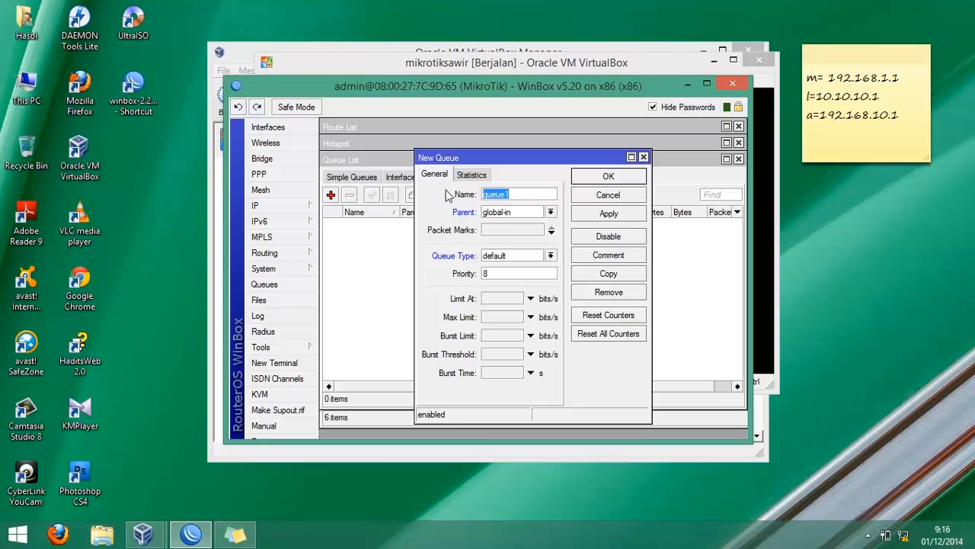
- Name the new queue CLIENT1 DW and set its parent to ether2 lan
{"action": "type", "text": "CLIENT1 DW"}
{"action": "left_click", "coordinate": [531, 214]}
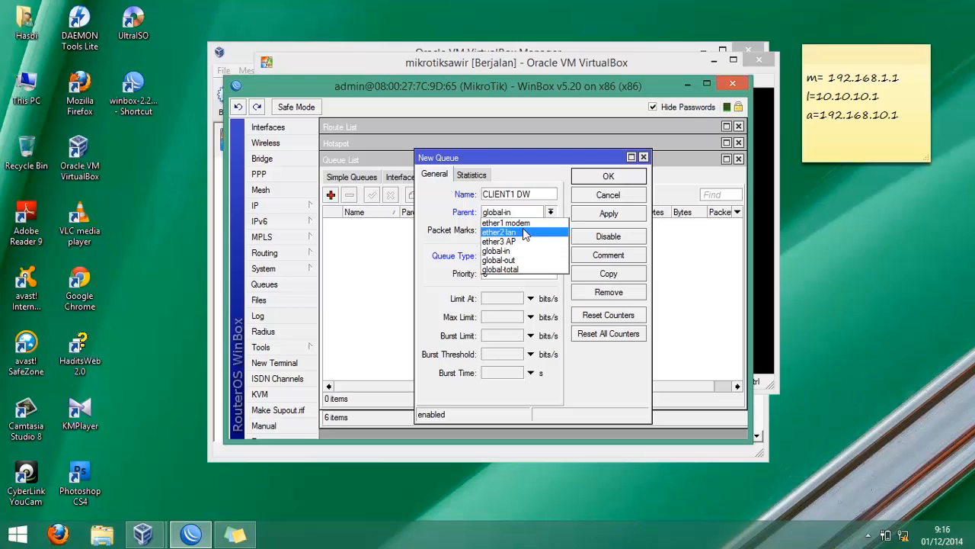
{"action": "left_click", "coordinate": [524, 232]}
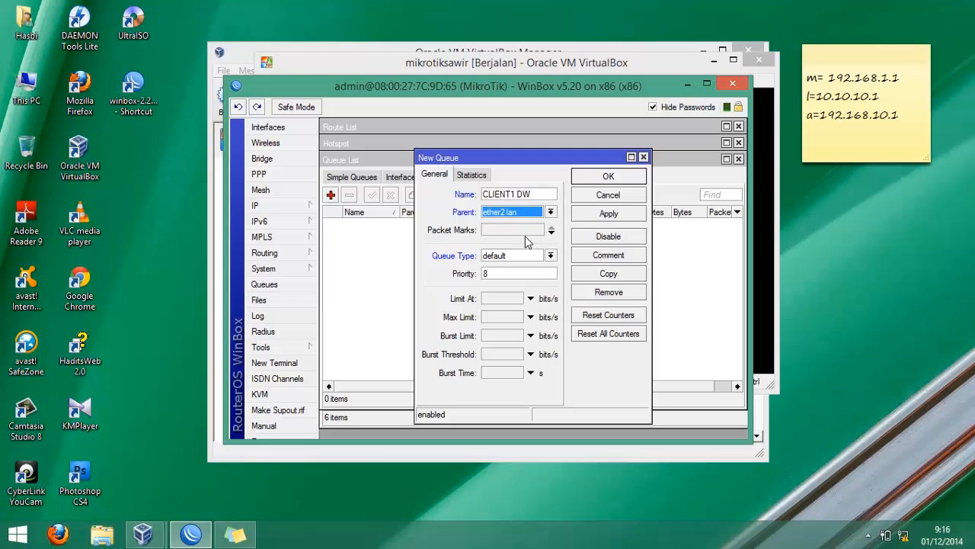
- Assign packet mark CLIENT1, set limit at and max limit to 128000 bits/s, and save the queue
{"action": "left_click", "coordinate": [533, 231]}
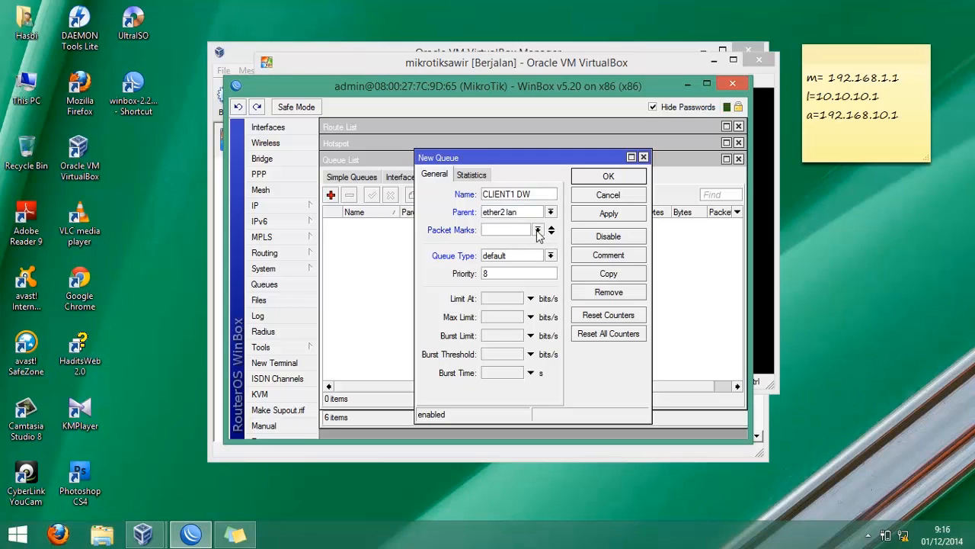
{"action": "left_click", "coordinate": [537, 230]}
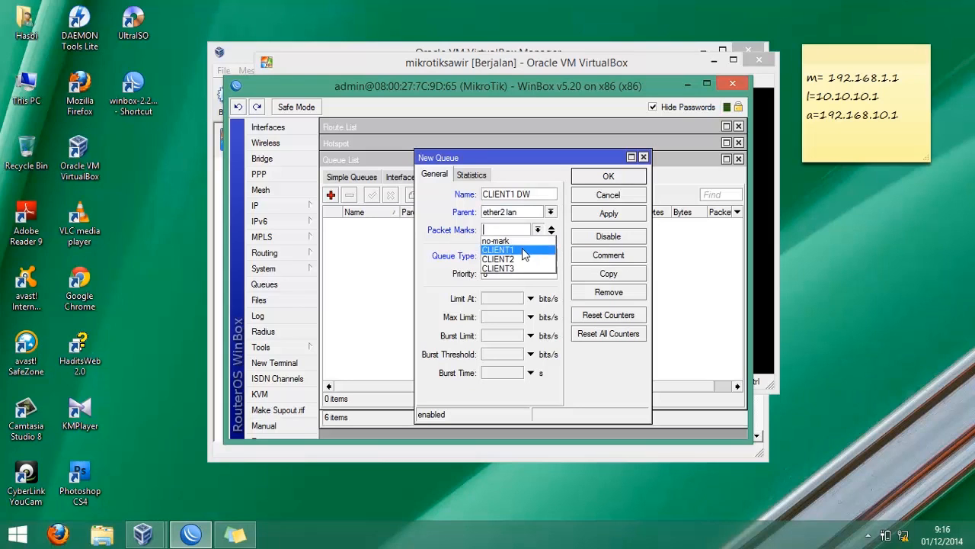
{"action": "left_click", "coordinate": [524, 250]}
{"action": "left_click", "coordinate": [503, 298]}
{"action": "type", "text": "1"}
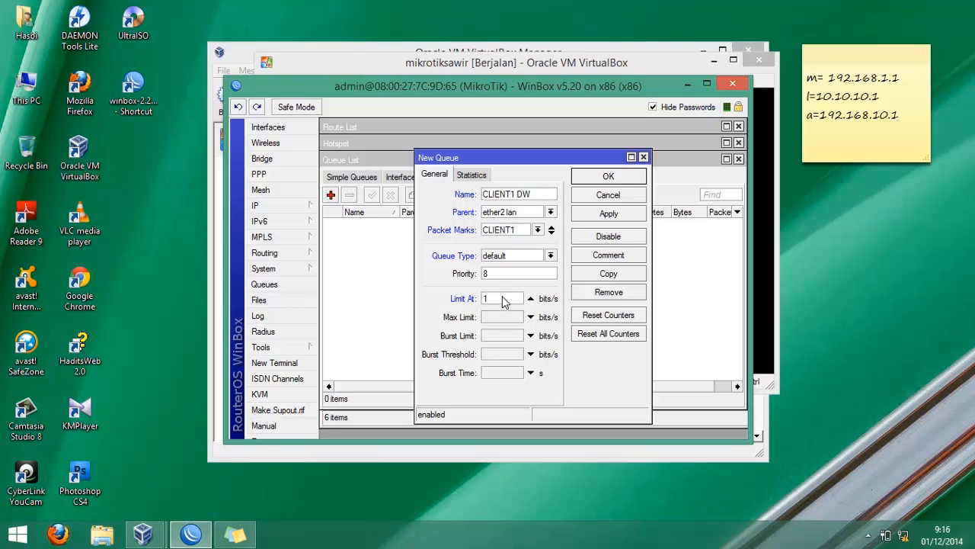
{"action": "type", "text": "28000"}
{"action": "left_click", "coordinate": [502, 318]}
{"action": "type", "text": "1"}
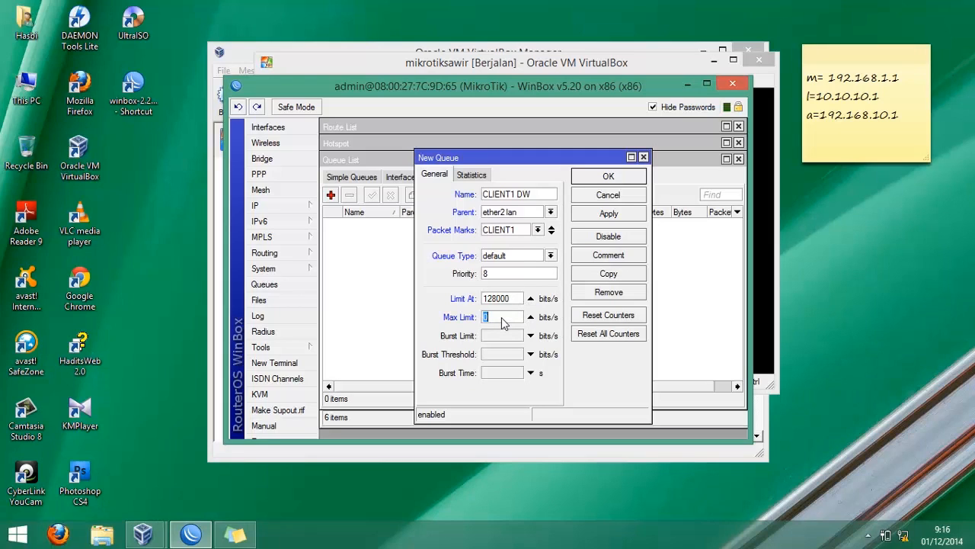
{"action": "type", "text": "28000"}
{"action": "key", "text": "Return"}
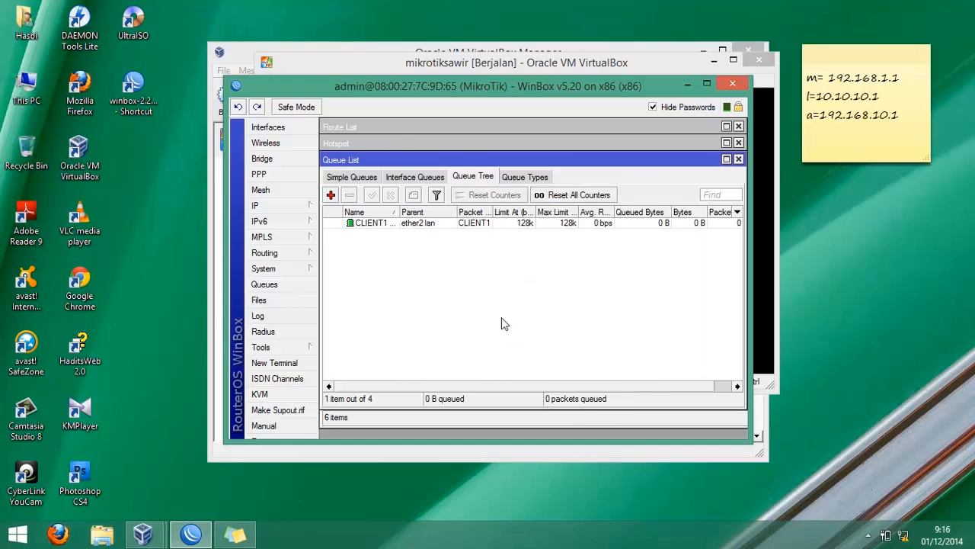
- Add another queue tree entry named CLIENT1 UP with parent ether1 modem
{"action": "left_click", "coordinate": [331, 195]}
{"action": "type", "text": "CLIENT1"}
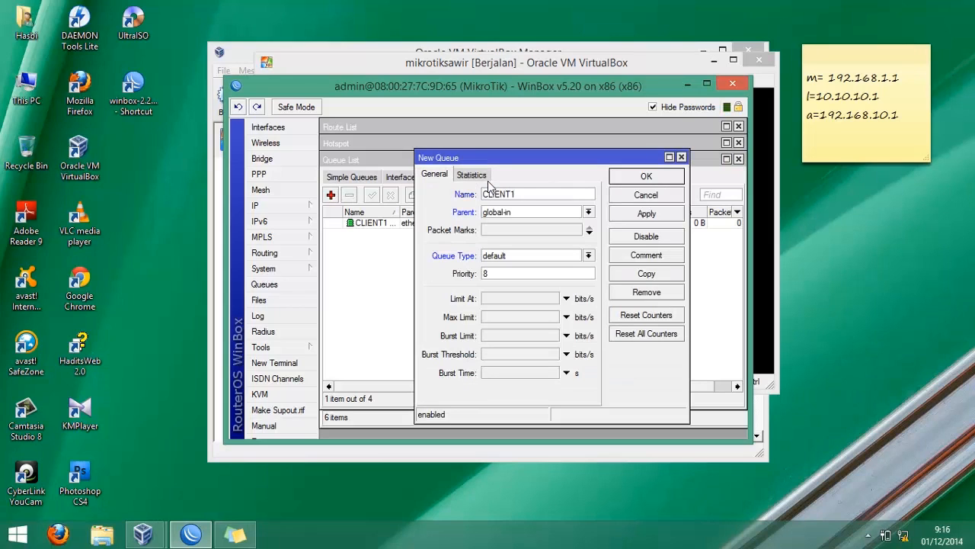
{"action": "type", "text": " up"}
{"action": "key", "text": "BackSpace"}
{"action": "key", "text": "BackSpace"}
{"action": "type", "text": "UP"}
{"action": "left_click", "coordinate": [510, 212]}
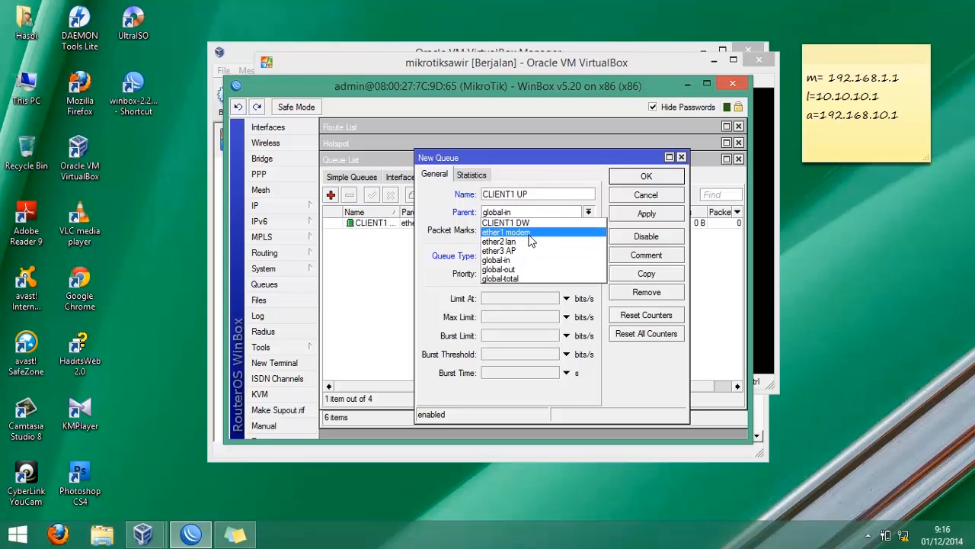
{"action": "left_click", "coordinate": [530, 235]}
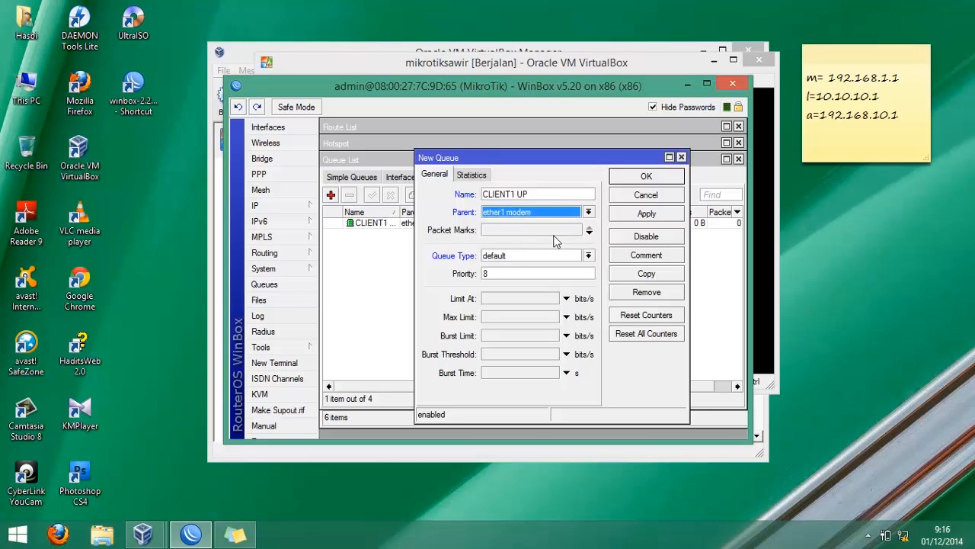
- Assign packet mark CLIENT1, set limit at and max limit to 64000 bits/s, and save the queue
{"action": "left_click", "coordinate": [576, 230]}
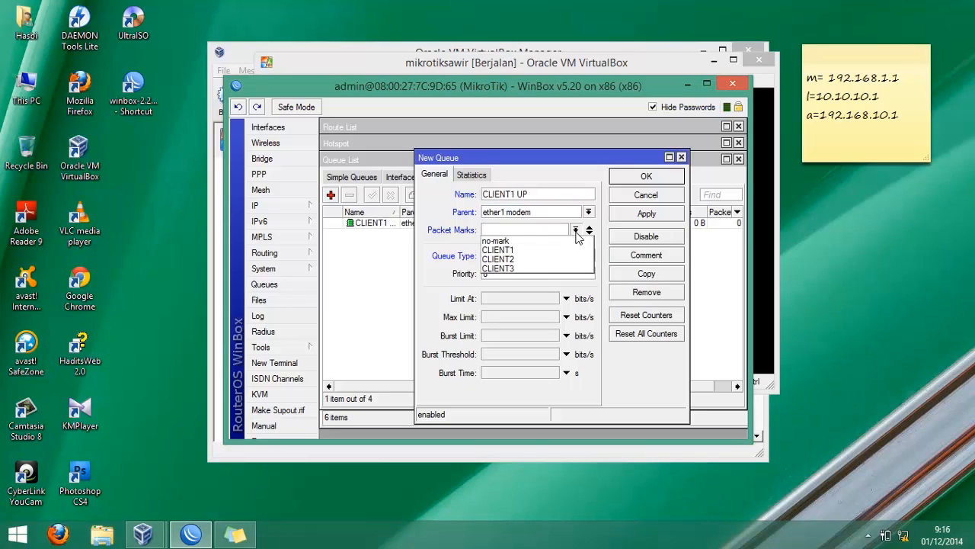
{"action": "left_click", "coordinate": [551, 256]}
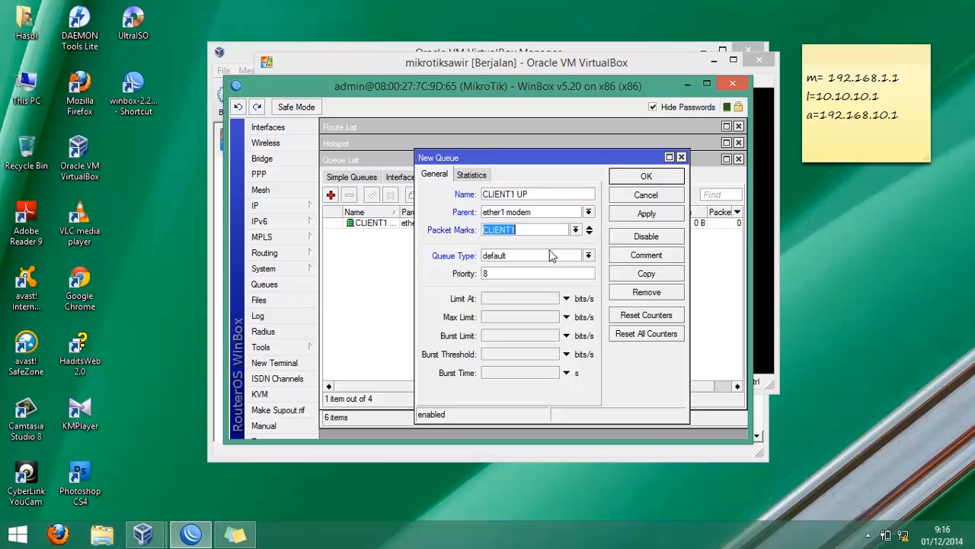
{"action": "left_click", "coordinate": [515, 299]}
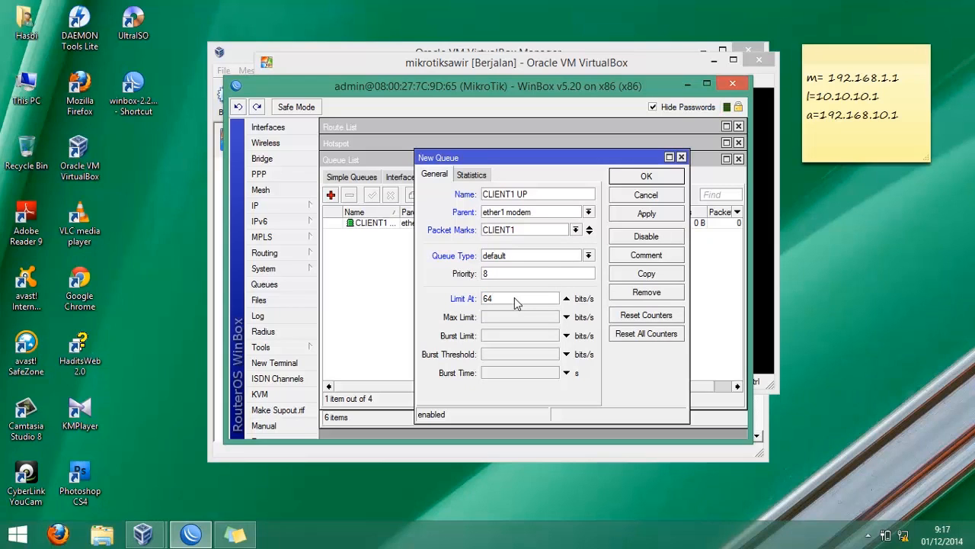
{"action": "key", "text": "Tab"}
{"action": "type", "text": "64000"}
{"action": "key", "text": "Return"}
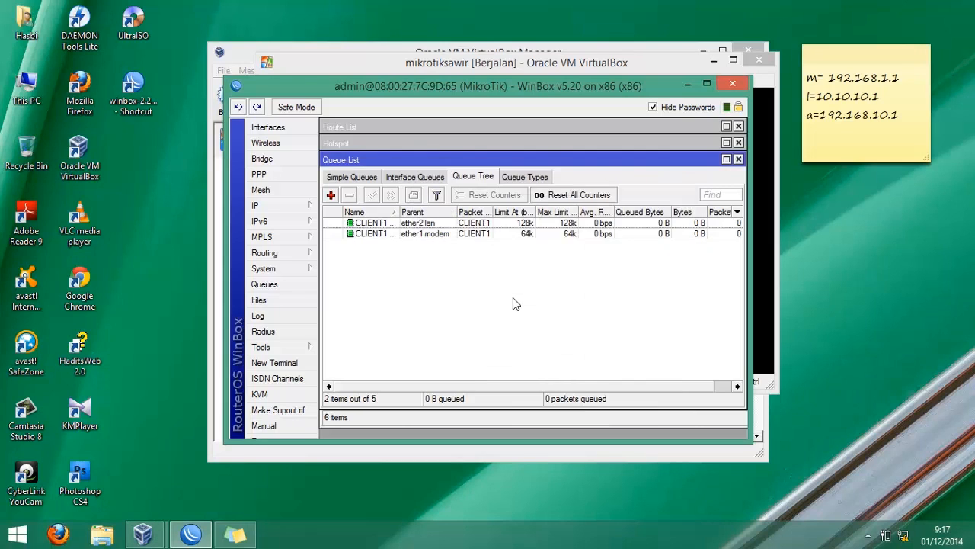
- Add a queue tree entry named CLIENT2 DW with parent ether2 lan
{"action": "left_click", "coordinate": [331, 195]}
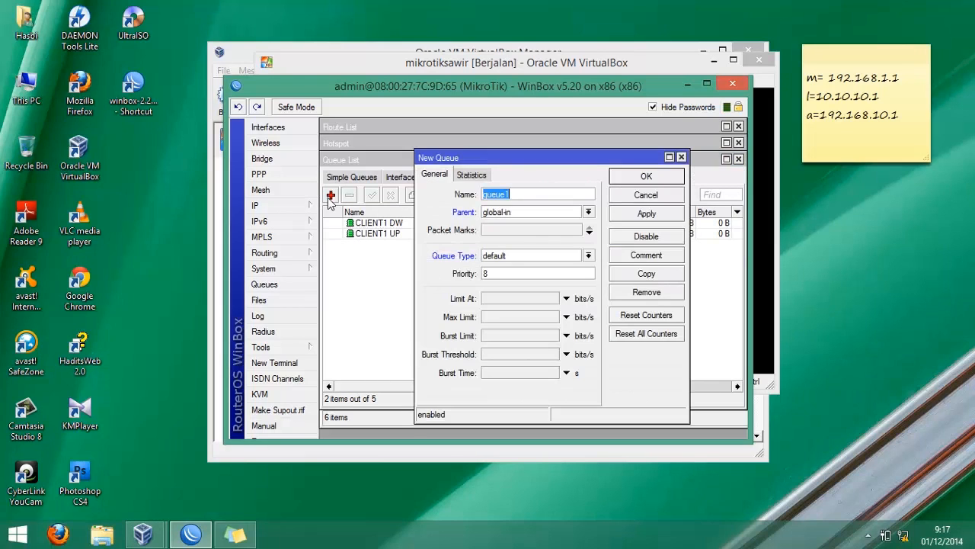
{"action": "type", "text": "CLIENT2 DW"}
{"action": "key", "text": "Tab"}
{"action": "key", "text": "Down"}
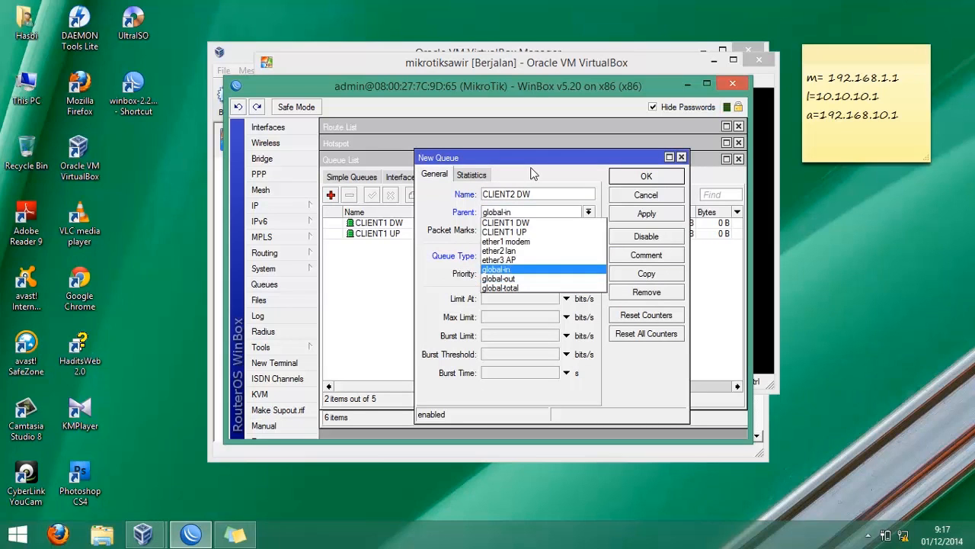
{"action": "key", "text": "Up"}
{"action": "key", "text": "Up"}
{"action": "key", "text": "Up"}
{"action": "key", "text": "Down"}
{"action": "key", "text": "Return"}
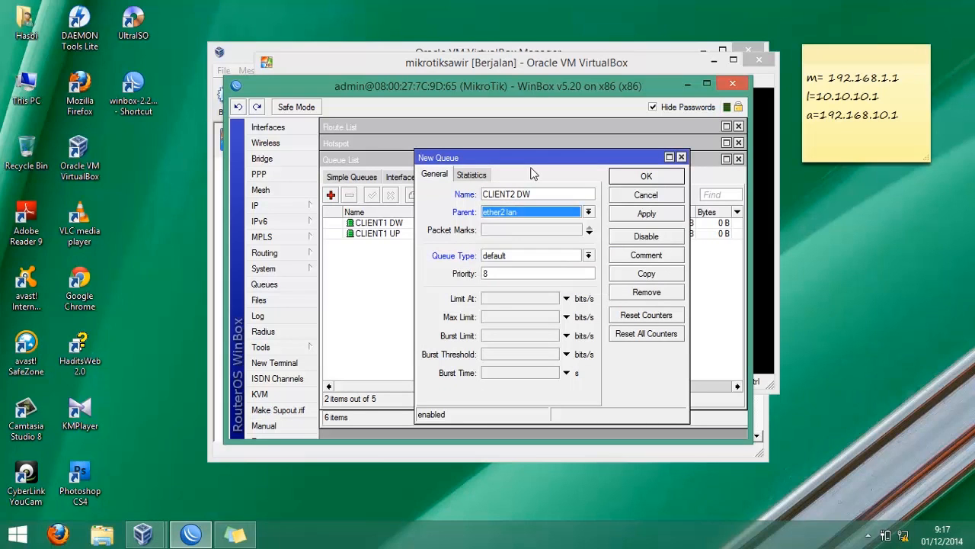
- Assign packet mark CLIENT2, set limit at and max limit to 128000 bits/s, and save the queue
{"action": "left_click", "coordinate": [510, 234]}
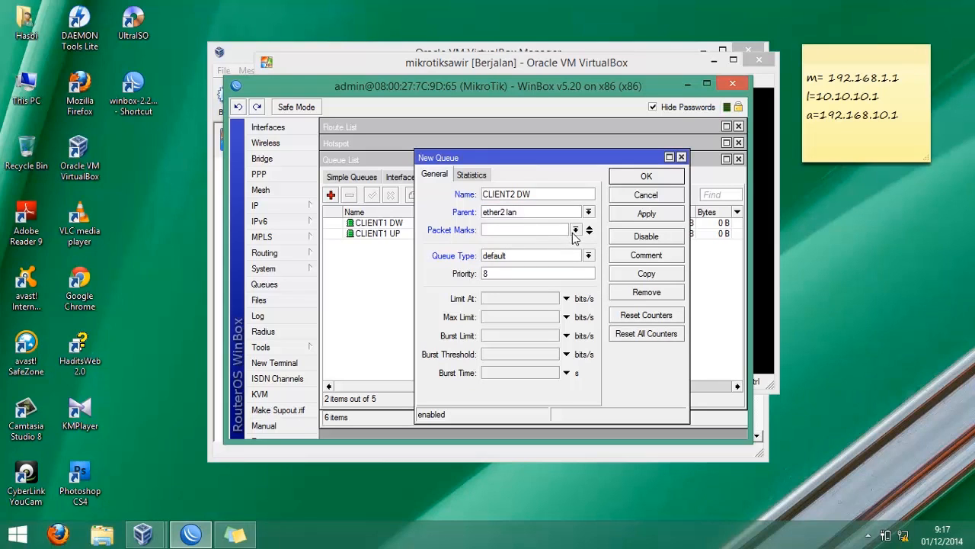
{"action": "left_click", "coordinate": [575, 230]}
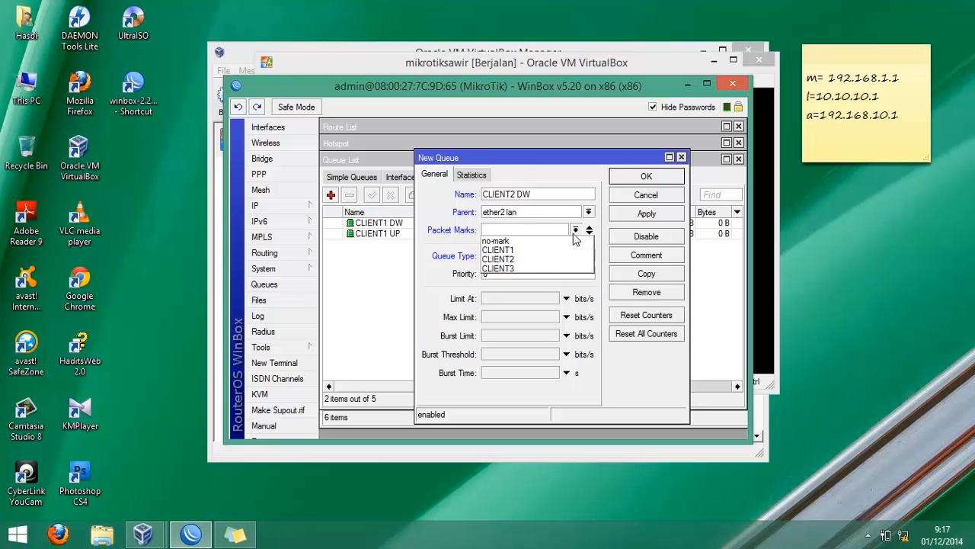
{"action": "left_click", "coordinate": [522, 262]}
{"action": "left_click", "coordinate": [515, 299]}
{"action": "type", "text": "12800"}
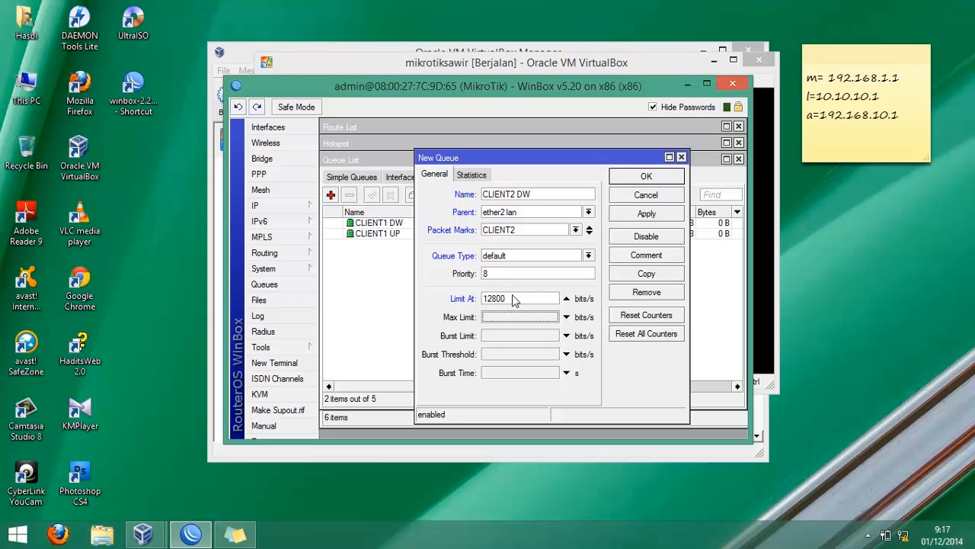
{"action": "type", "text": "0"}
{"action": "key", "text": "Tab"}
{"action": "type", "text": "12800"}
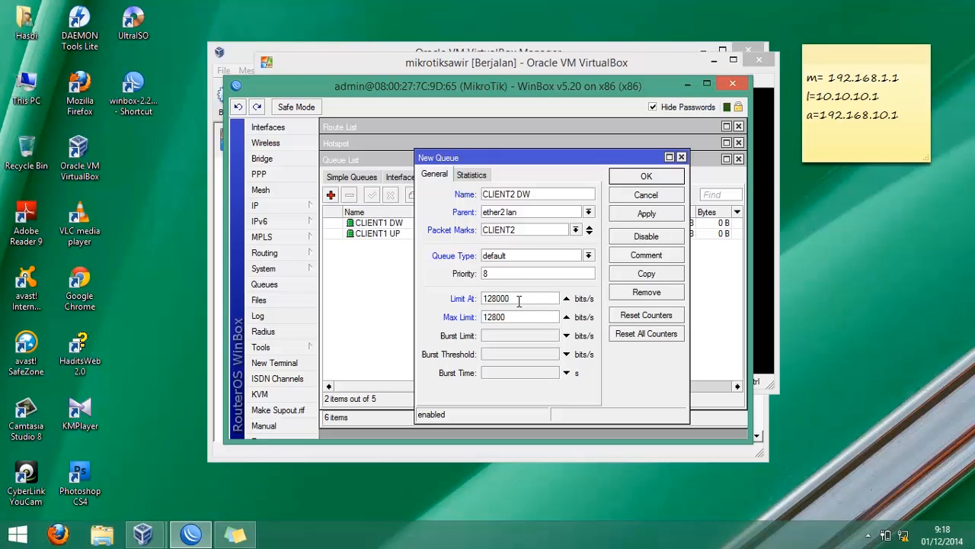
{"action": "type", "text": "0"}
{"action": "key", "text": "Return"}
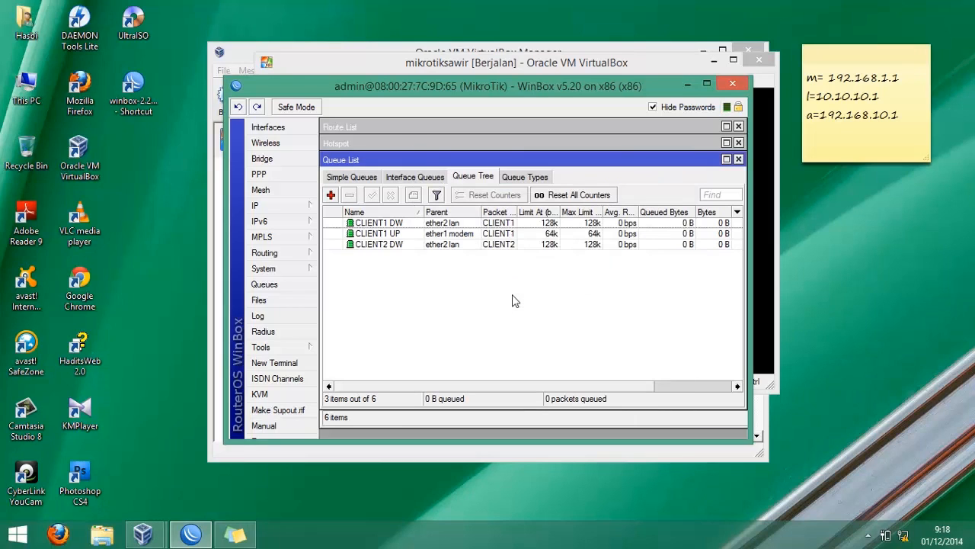
- Add a queue tree entry named CLIENT2 UP with parent ether1 modem
{"action": "left_click", "coordinate": [331, 195]}
{"action": "type", "text": "CLIE"}
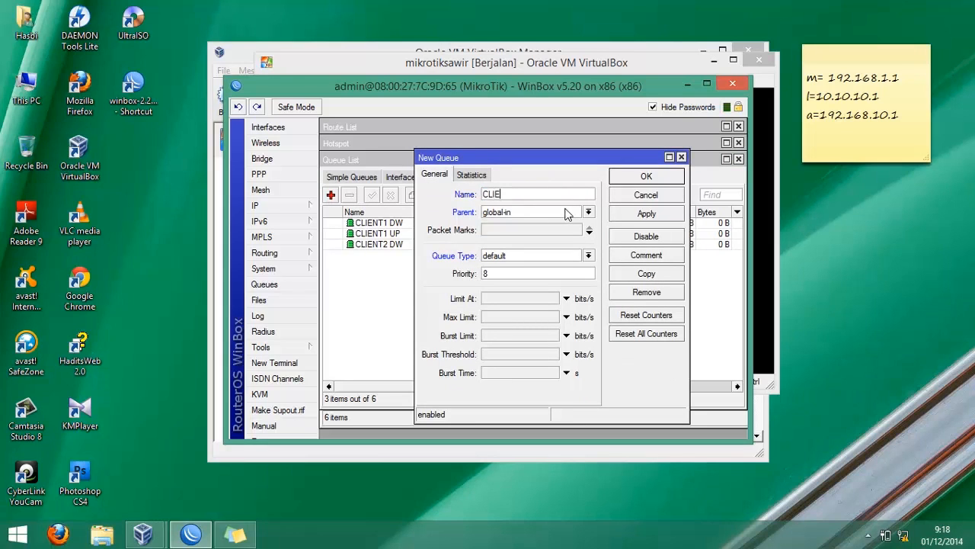
{"action": "type", "text": "NT2 UP"}
{"action": "left_click", "coordinate": [566, 213]}
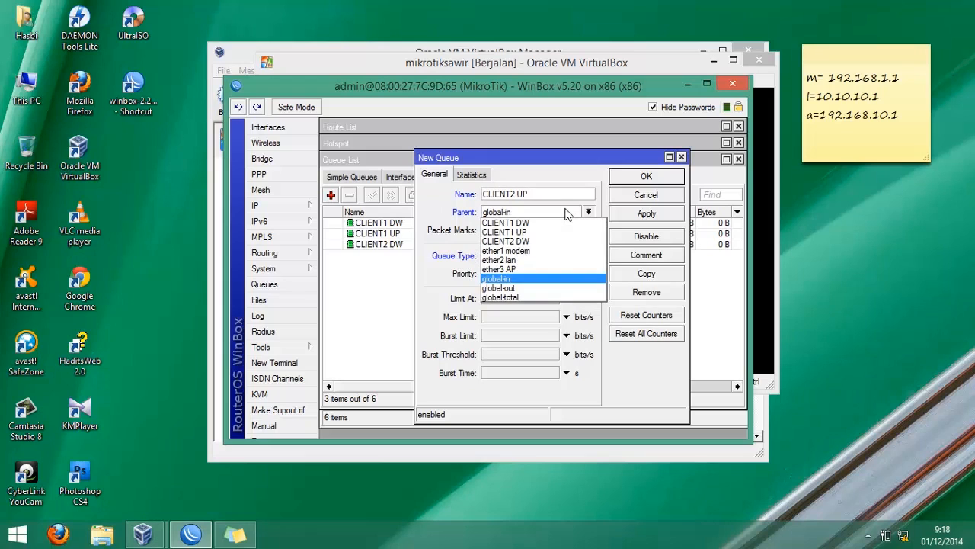
{"action": "left_click", "coordinate": [537, 251]}
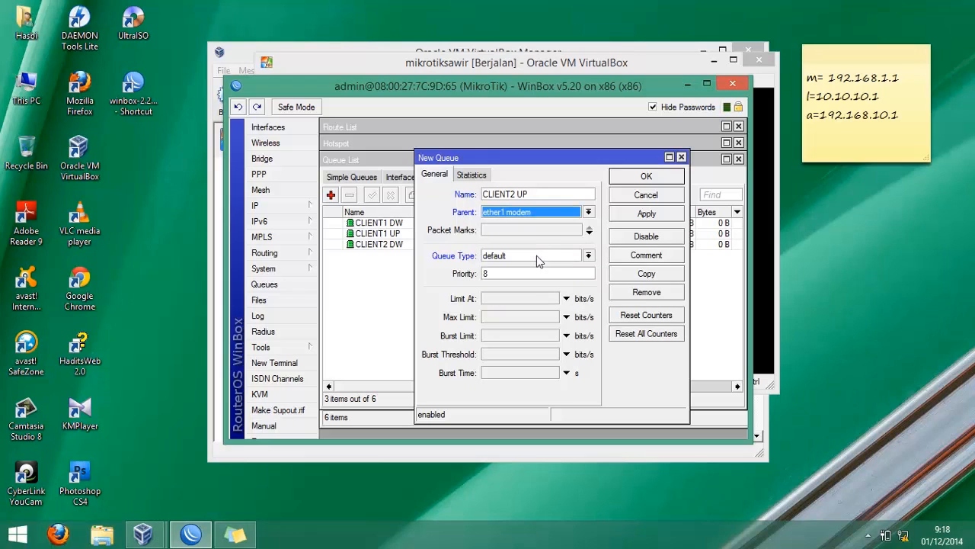
- Assign packet mark CLIENT2, set limit at and max limit to 64000 bits/s, and save the queue
{"action": "left_click", "coordinate": [576, 230]}
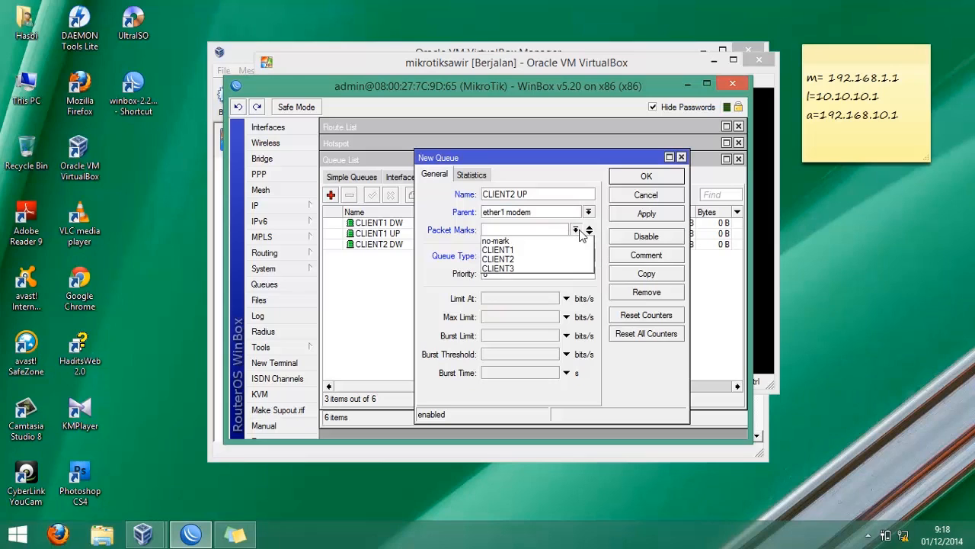
{"action": "left_click", "coordinate": [545, 260]}
{"action": "left_click", "coordinate": [511, 300]}
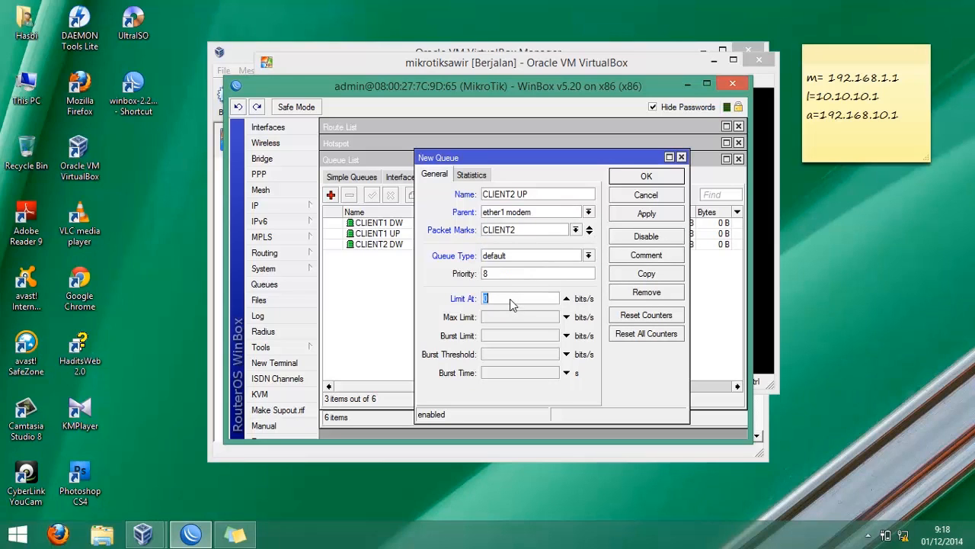
{"action": "type", "text": "64000"}
{"action": "key", "text": "Tab"}
{"action": "type", "text": "64000"}
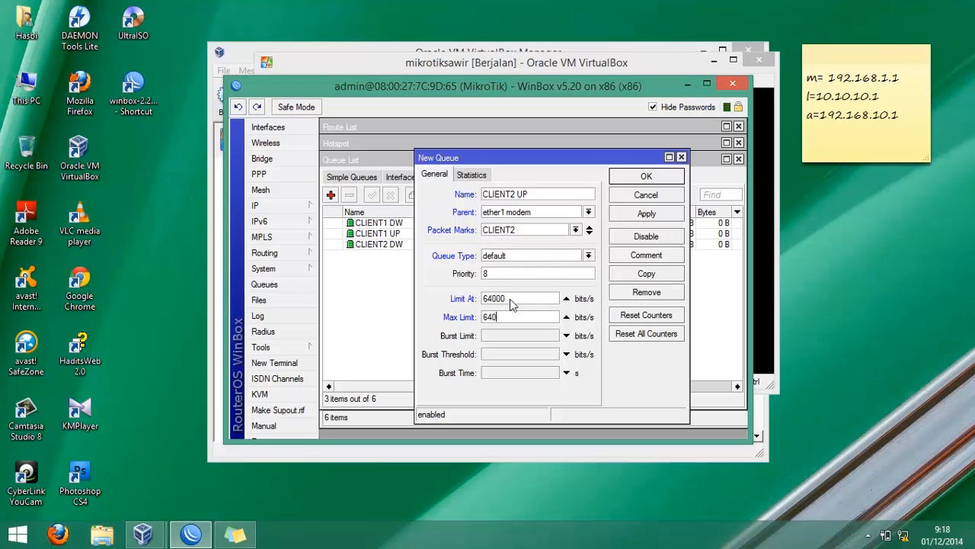
{"action": "key", "text": "Return"}
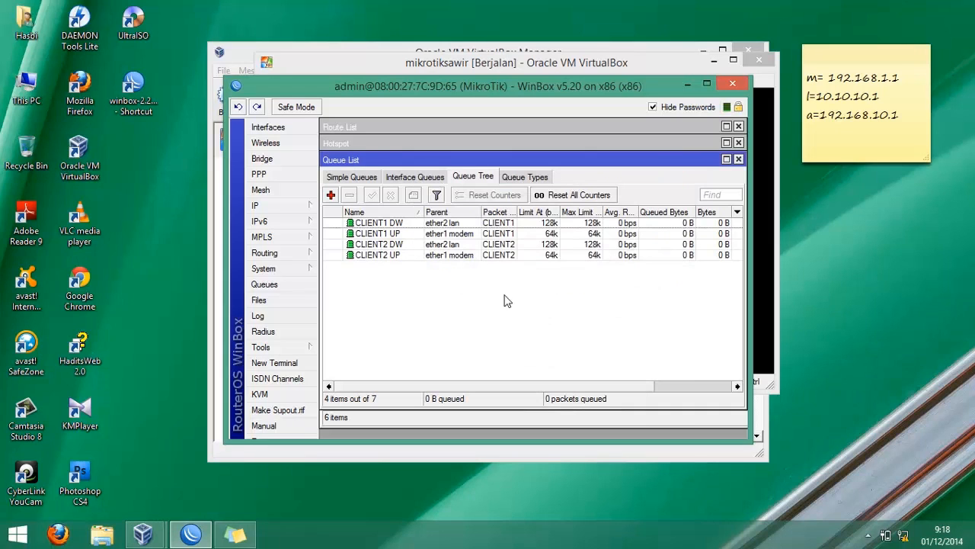
- Add a queue tree entry named CLIENT3 DW with parent ether2 lan
{"action": "left_click", "coordinate": [331, 195]}
{"action": "type", "text": "CLIENT"}
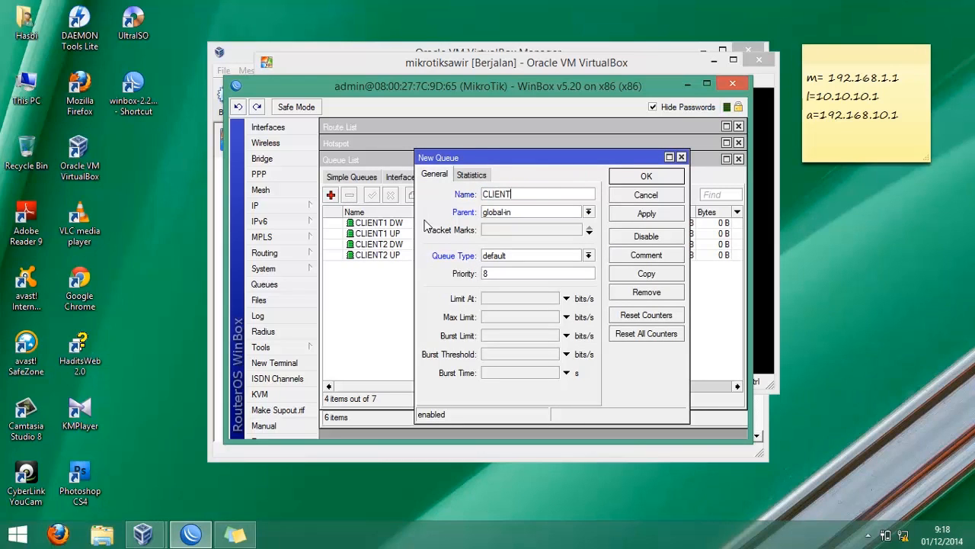
{"action": "type", "text": "3 DW"}
{"action": "key", "text": "Tab"}
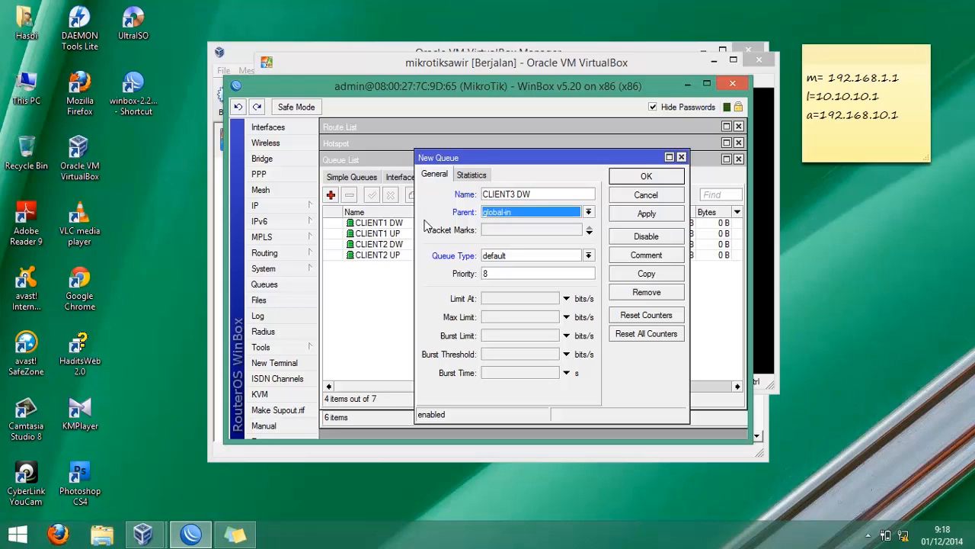
{"action": "left_click", "coordinate": [575, 214]}
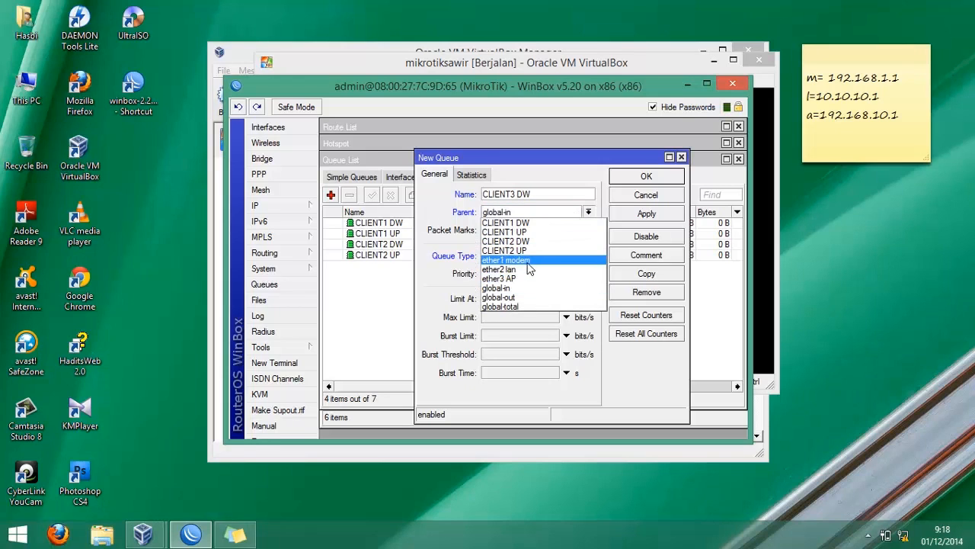
{"action": "left_click", "coordinate": [525, 269]}
- Assign packet mark CLIENT3, set limit at and max limit to 128000 bits/s, and save the queue
{"action": "left_click", "coordinate": [547, 232]}
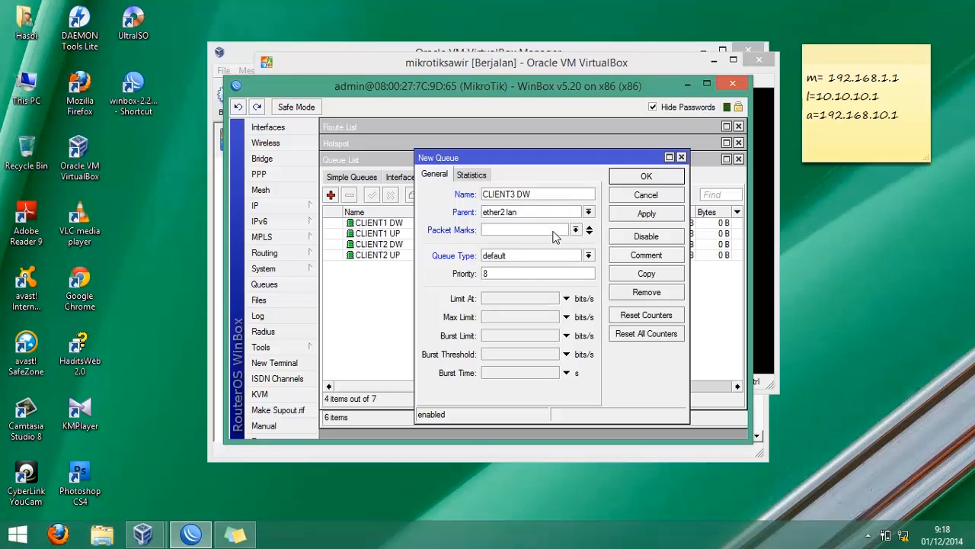
{"action": "left_click", "coordinate": [574, 230]}
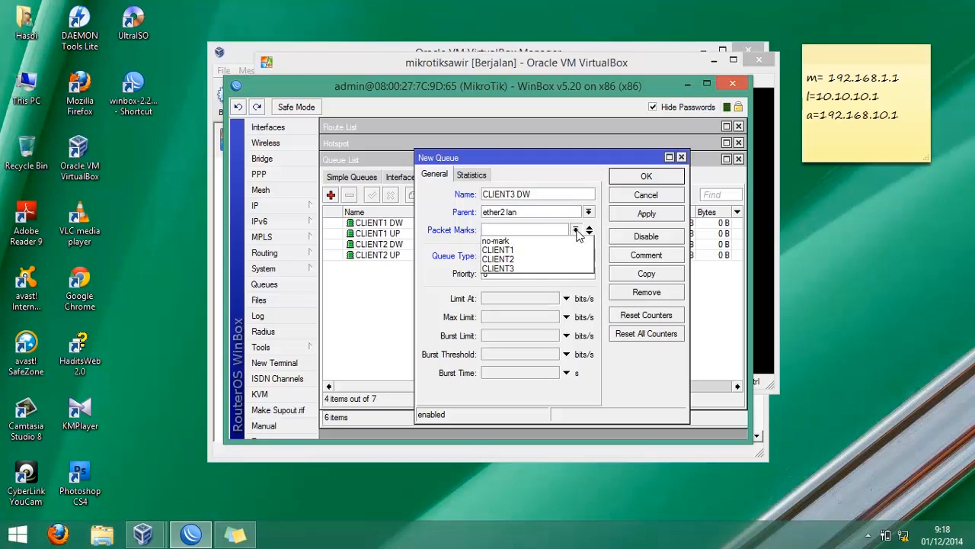
{"action": "left_click", "coordinate": [524, 268]}
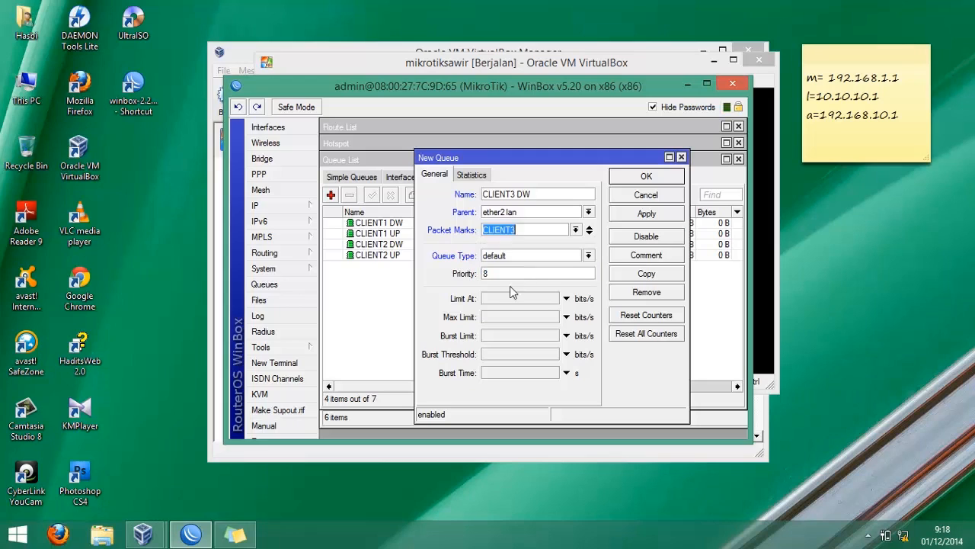
{"action": "left_click", "coordinate": [503, 299]}
{"action": "type", "text": "128000"}
{"action": "key", "text": "Tab"}
{"action": "type", "text": "128000"}
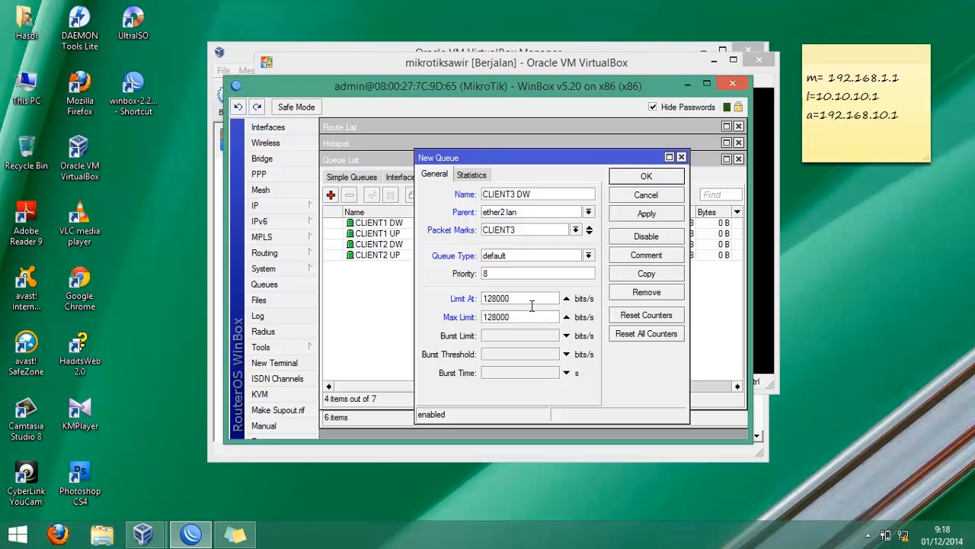
{"action": "key", "text": "Return"}
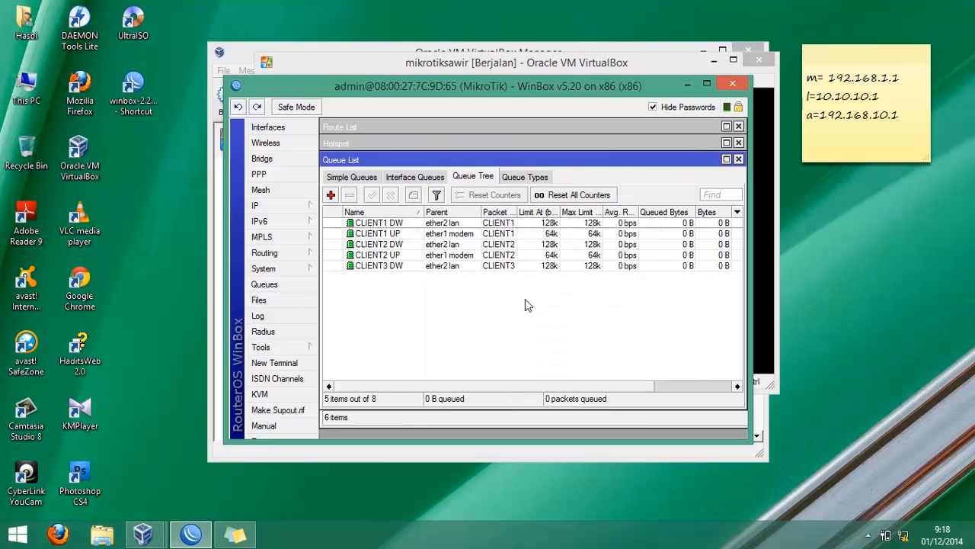
- Add a queue tree entry named CLIENT3 UP with parent ether1 modem
{"action": "left_click", "coordinate": [331, 195]}
{"action": "type", "text": "C"}
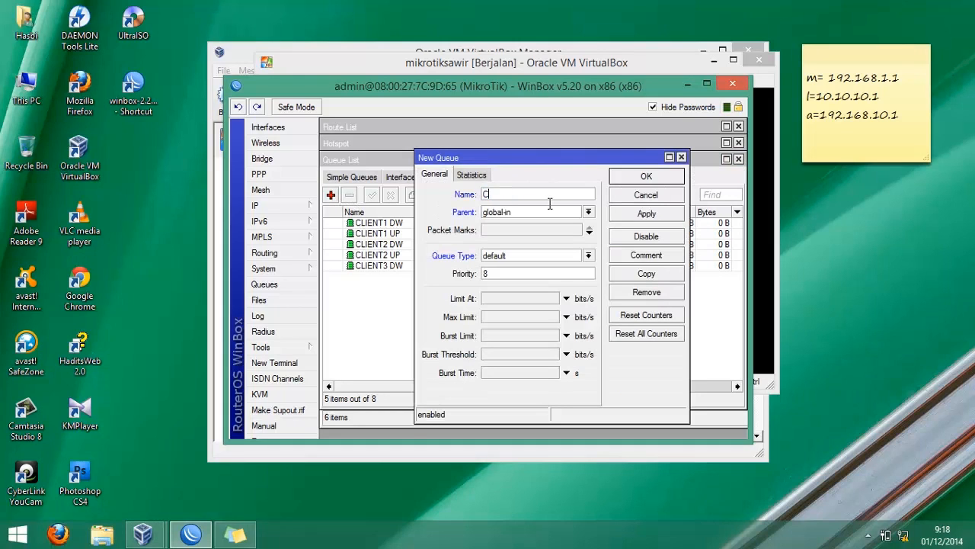
{"action": "type", "text": "LIENT3 UP"}
{"action": "left_click", "coordinate": [563, 212]}
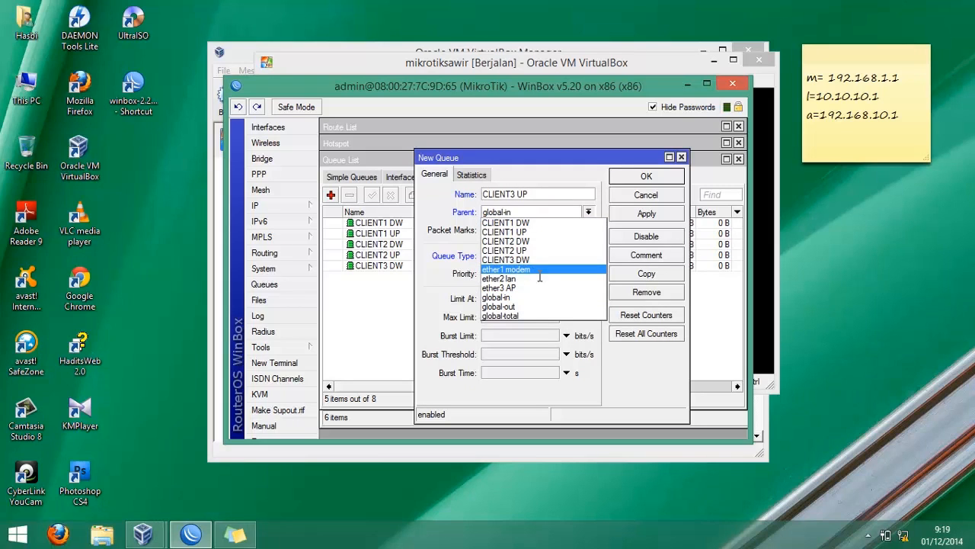
{"action": "left_click", "coordinate": [537, 270]}
- Assign packet mark CLIENT3, set limit at and max limit to 64000 bits/s, and save the queue
{"action": "left_click", "coordinate": [533, 232]}
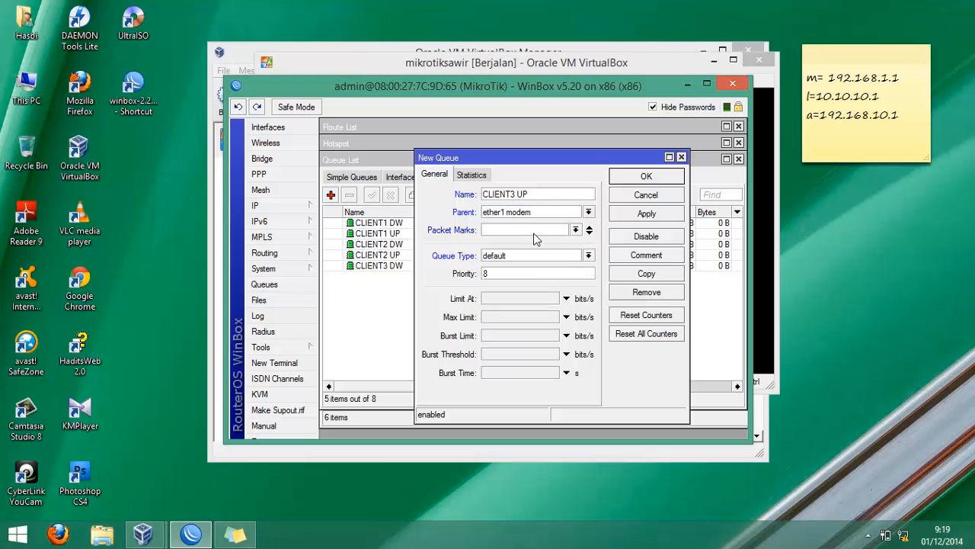
{"action": "left_click", "coordinate": [575, 230]}
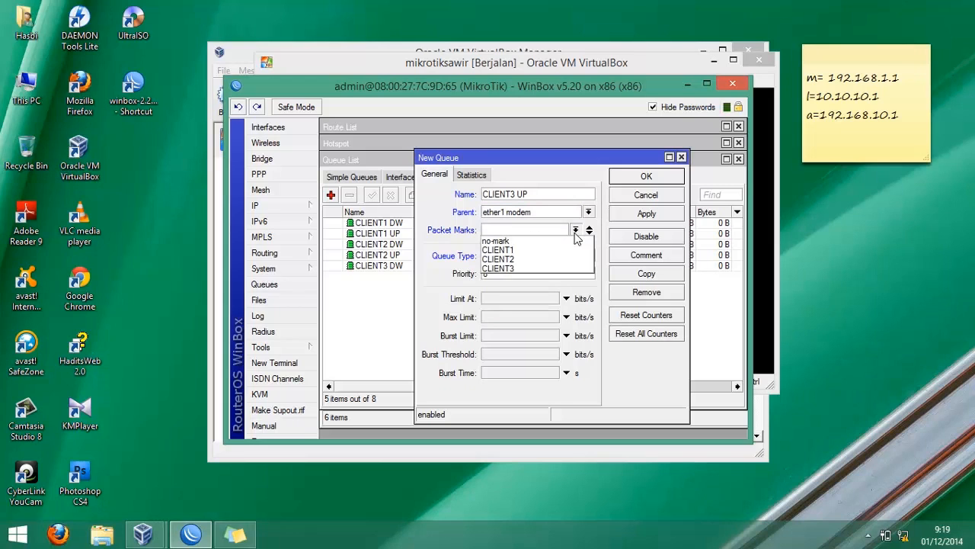
{"action": "left_click", "coordinate": [537, 266]}
{"action": "left_click", "coordinate": [508, 300]}
{"action": "type", "text": "64000"}
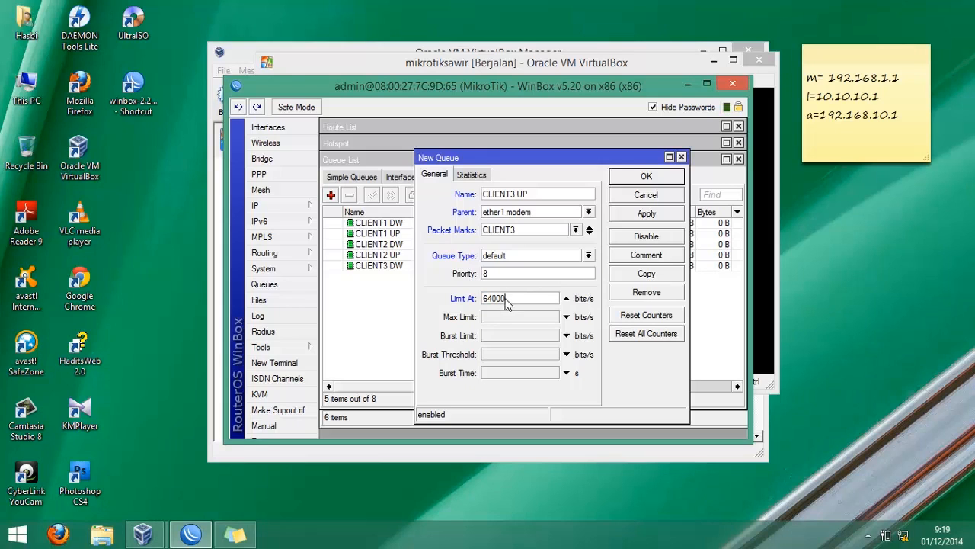
{"action": "key", "text": "Tab"}
{"action": "type", "text": "64000"}
{"action": "key", "text": "Return"}
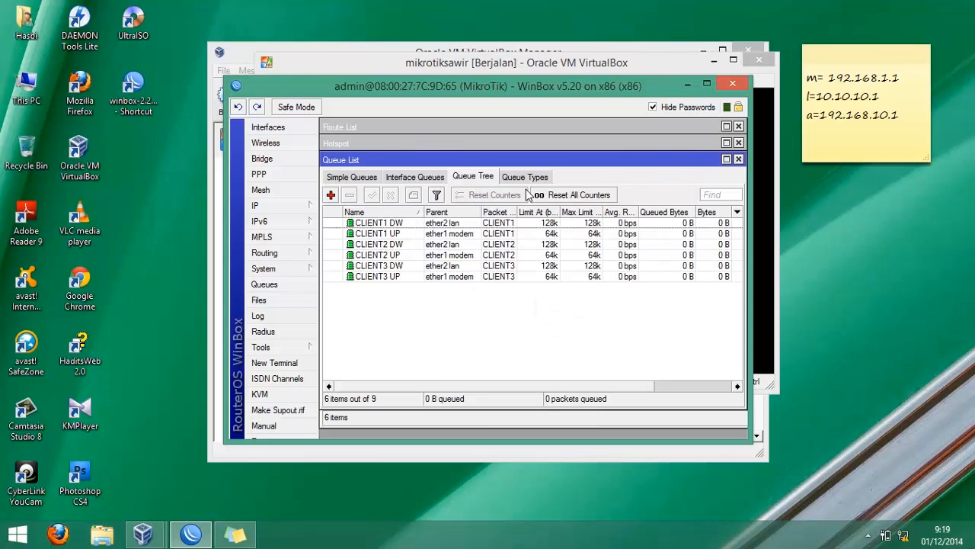
- Add a new firewall NAT rule with chain dstnat, protocol 6 (tcp) and destination port 80
{"action": "left_click_drag", "start_coordinate": [526, 164], "coordinate": [523, 154]}
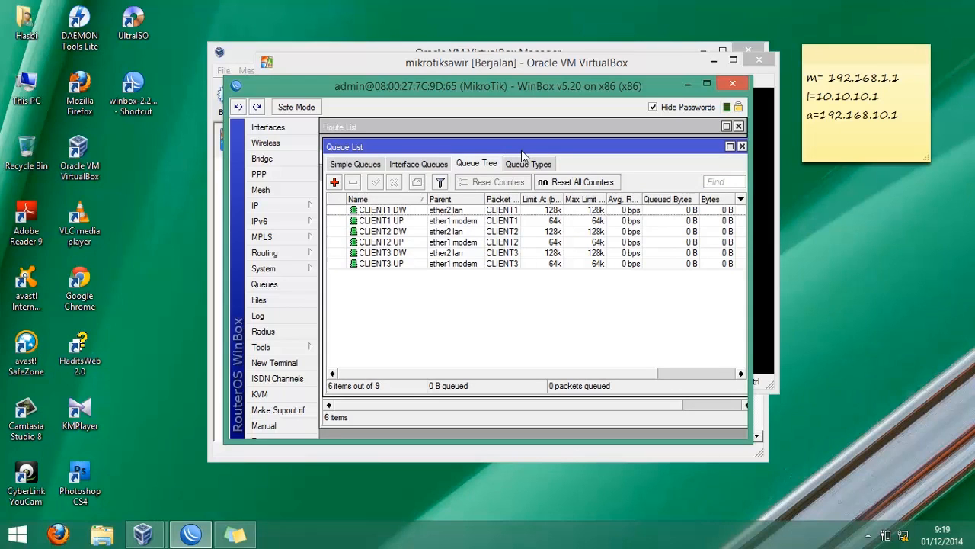
{"action": "left_click", "coordinate": [310, 214]}
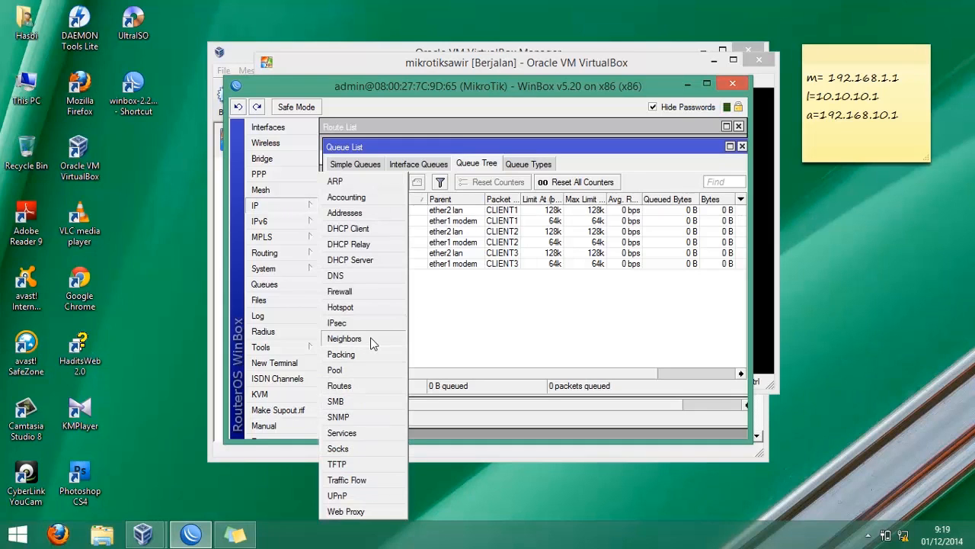
{"action": "left_click", "coordinate": [350, 293]}
{"action": "left_click", "coordinate": [380, 191]}
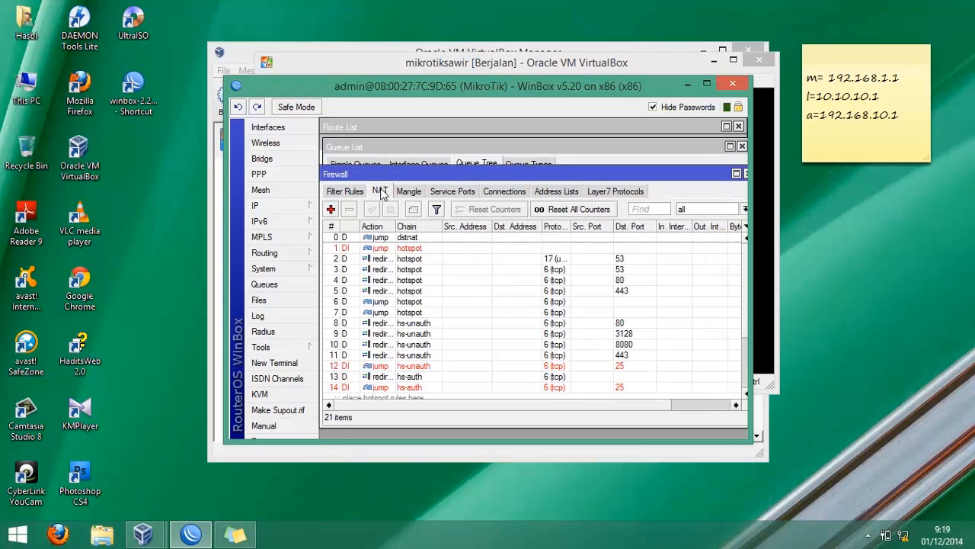
{"action": "left_click", "coordinate": [331, 210]}
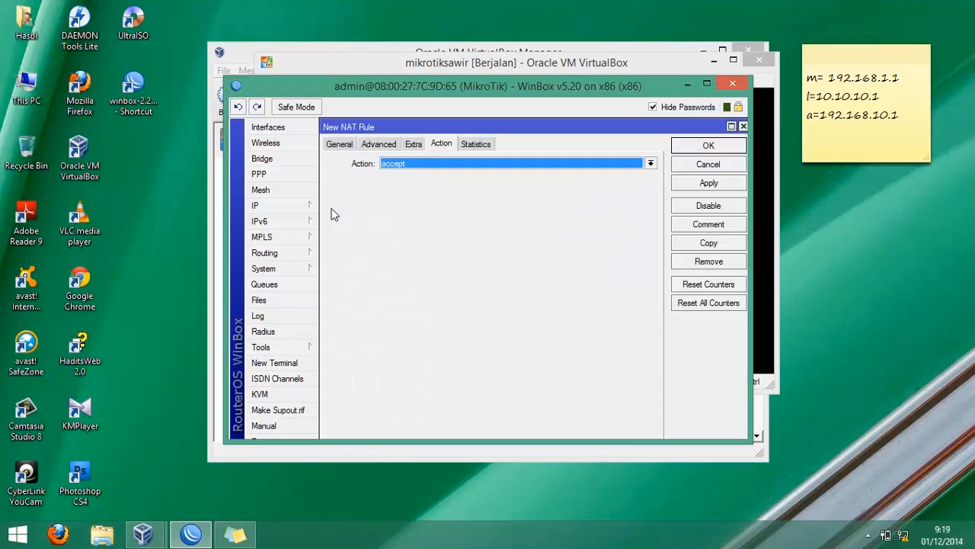
{"action": "left_click", "coordinate": [341, 145]}
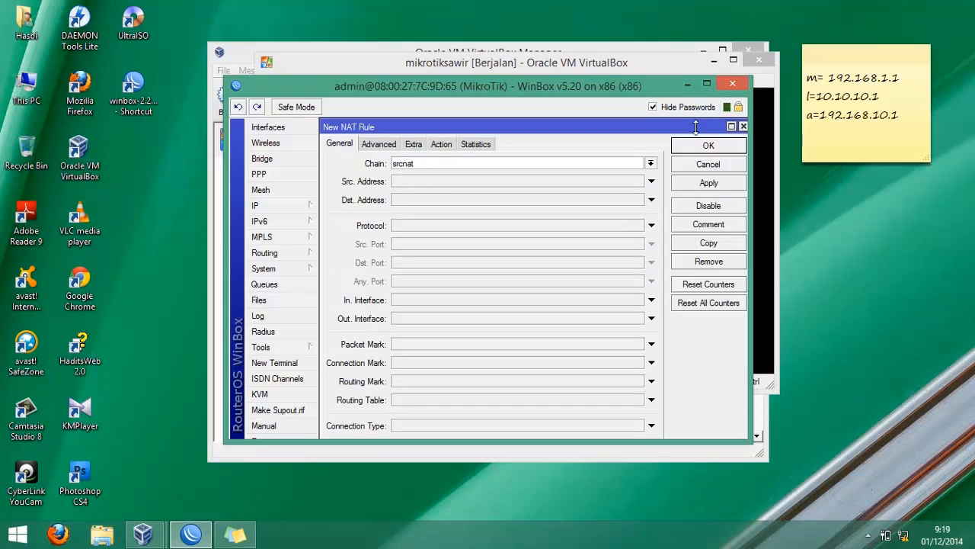
{"action": "left_click", "coordinate": [651, 164]}
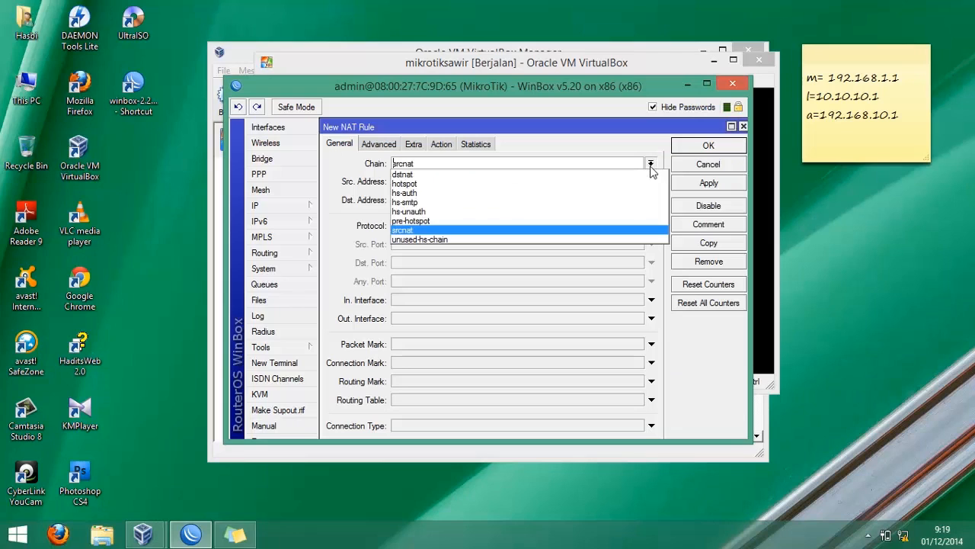
{"action": "left_click", "coordinate": [643, 175]}
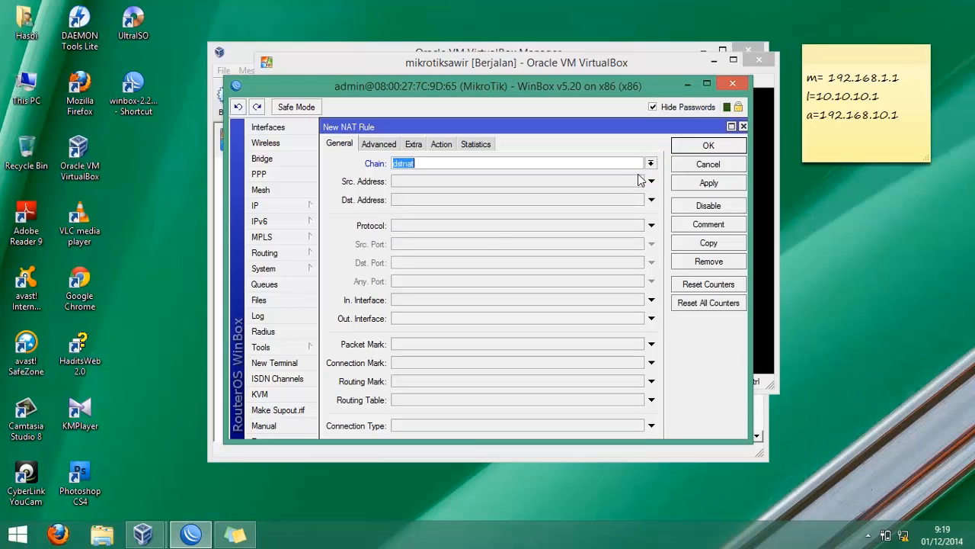
{"action": "left_click", "coordinate": [488, 225]}
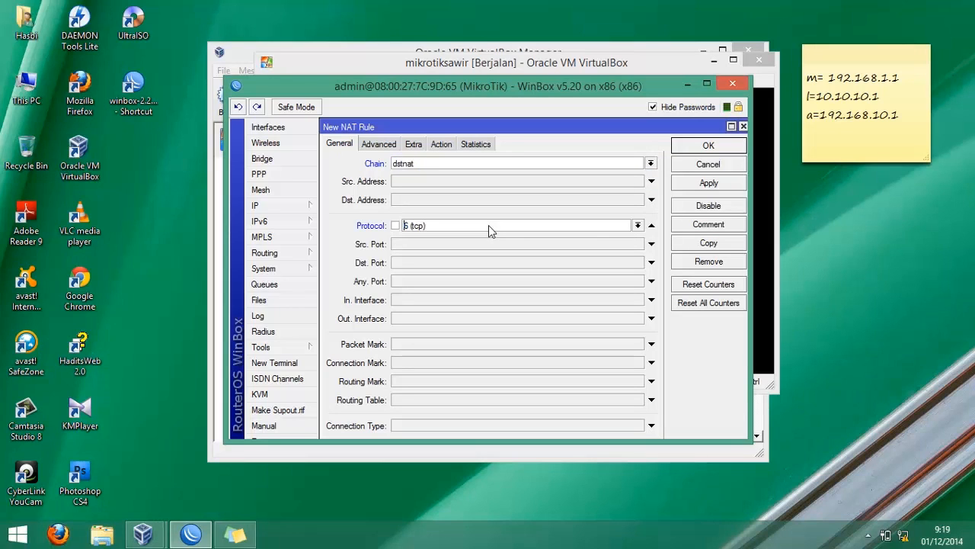
{"action": "left_click", "coordinate": [449, 263]}
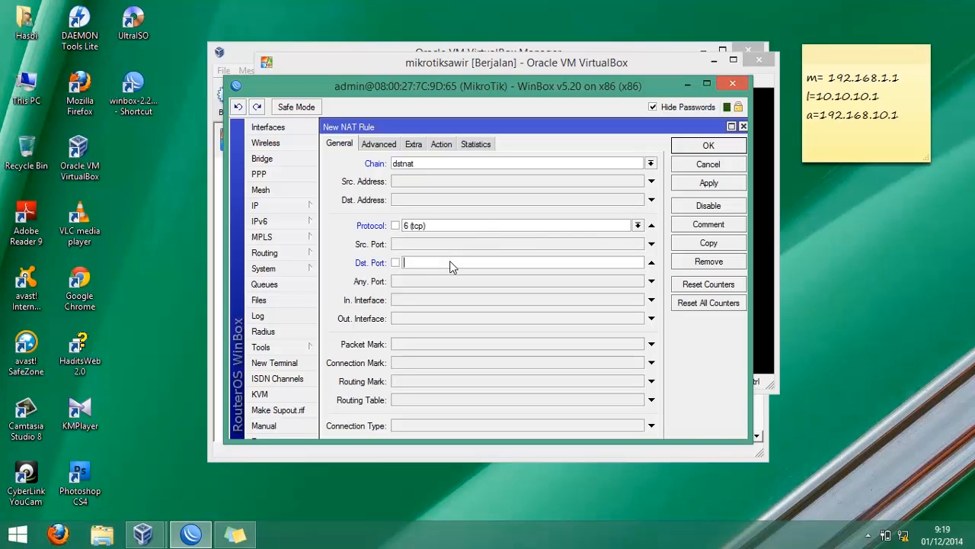
{"action": "type", "text": "80"}
- Set the NAT rule's action to redirect to port 8080 and save the rule
{"action": "left_click", "coordinate": [441, 146]}
{"action": "left_click", "coordinate": [428, 163]}
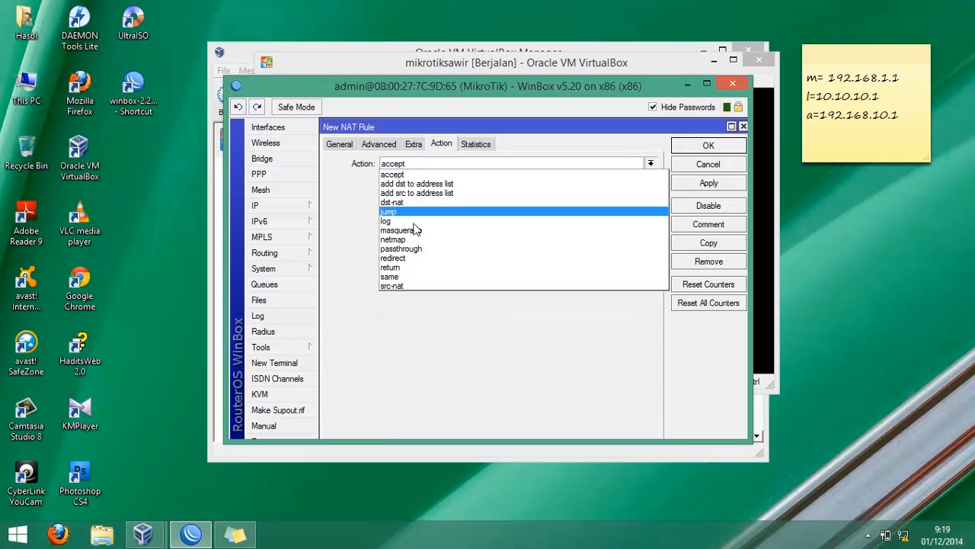
{"action": "left_click", "coordinate": [402, 258]}
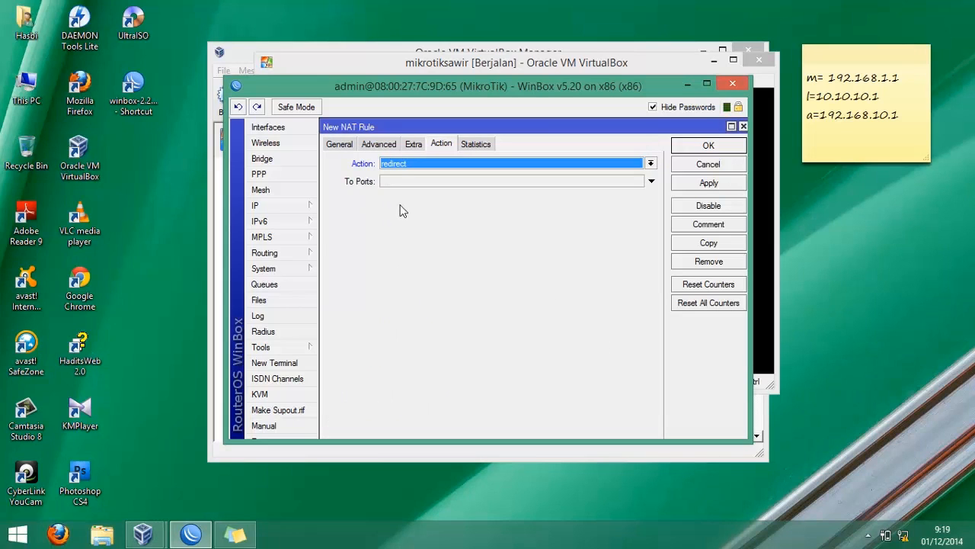
{"action": "left_click", "coordinate": [390, 183]}
{"action": "type", "text": "8080"}
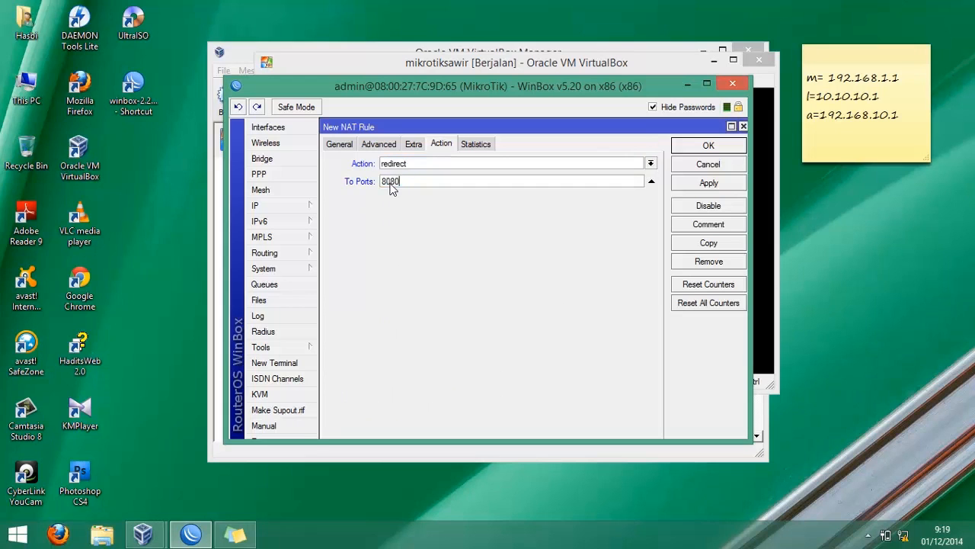
{"action": "key", "text": "Return"}
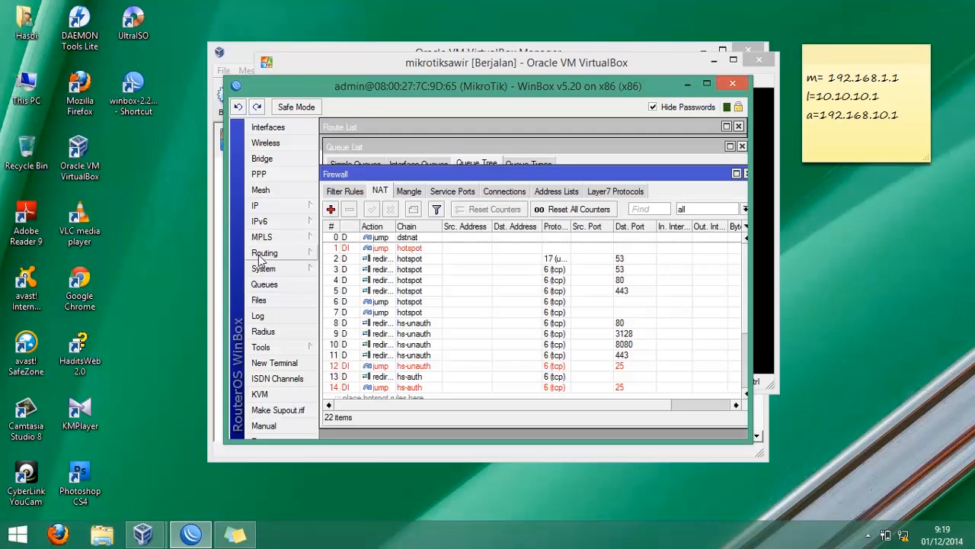
- Open the web proxy settings and set the cache administrator to the administrator's e-mail address
{"action": "left_click", "coordinate": [294, 206]}
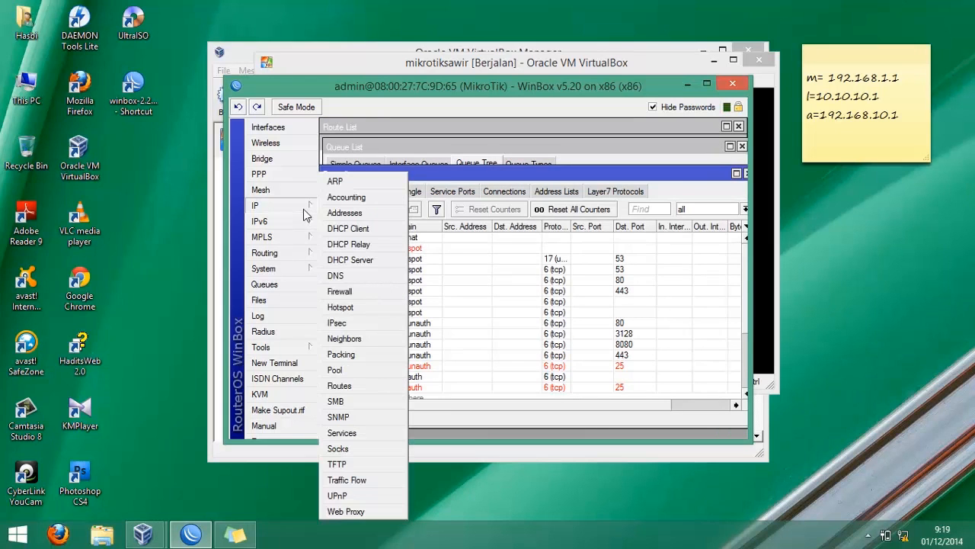
{"action": "left_click", "coordinate": [346, 511]}
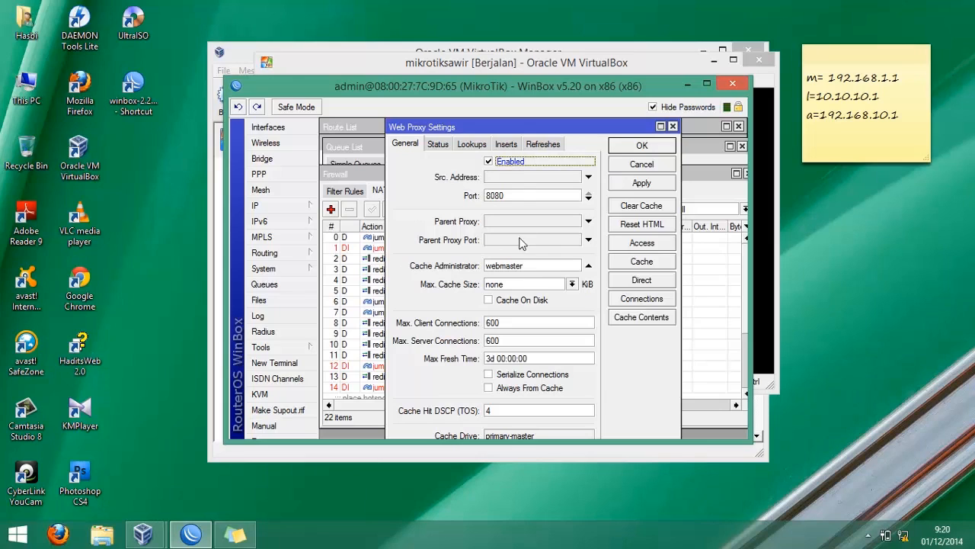
{"action": "left_click_drag", "start_coordinate": [535, 272], "coordinate": [438, 281]}
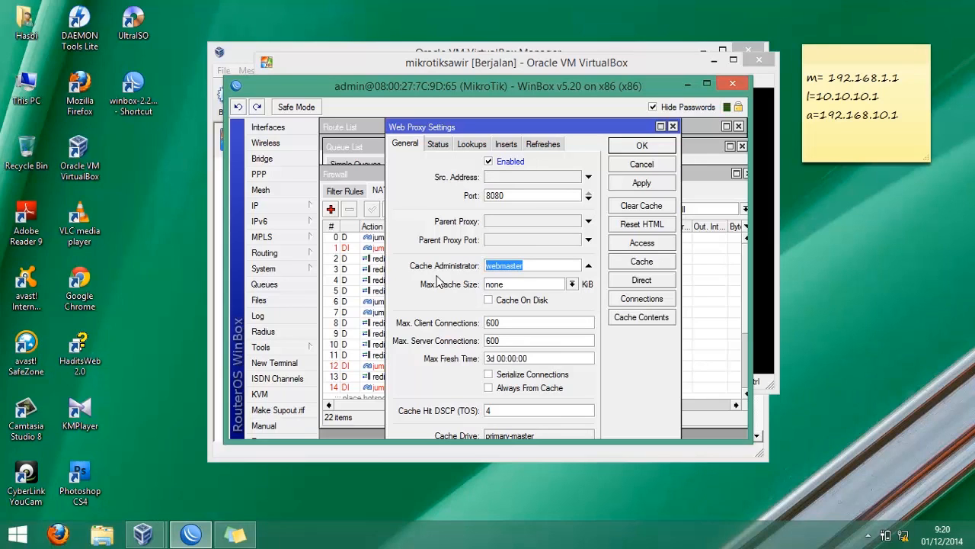
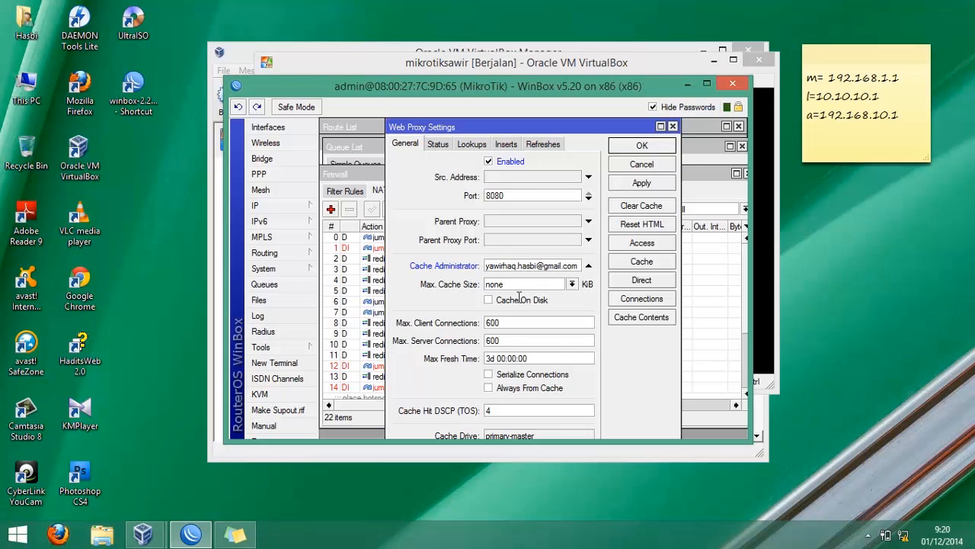
- Set the maximum cache size to unlimited, enable cache on disk, and apply the web proxy settings
{"action": "key", "text": "Down"}
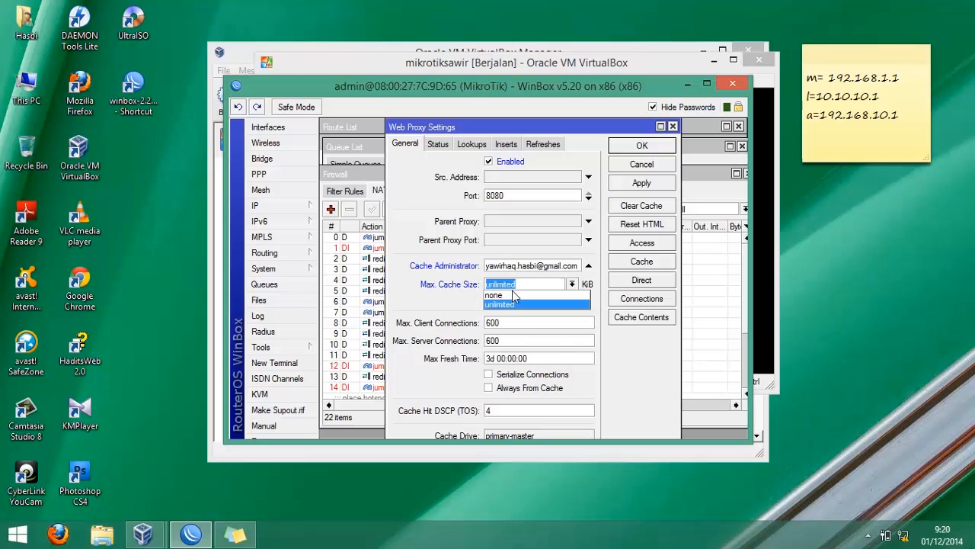
{"action": "key", "text": "Return"}
{"action": "left_click", "coordinate": [507, 303]}
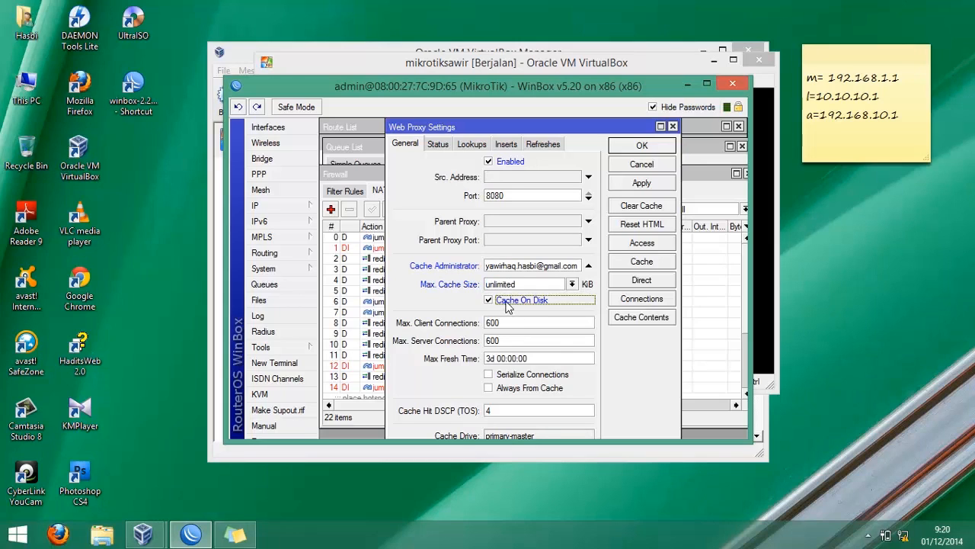
{"action": "left_click", "coordinate": [640, 184]}
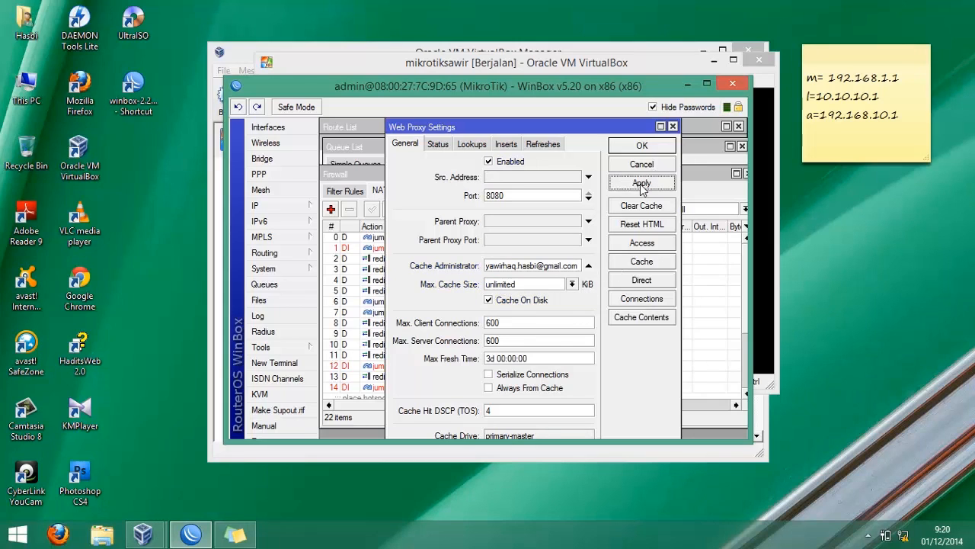
- Open the web proxy access list and add a new access rule with destination port 8080
{"action": "left_click", "coordinate": [641, 244]}
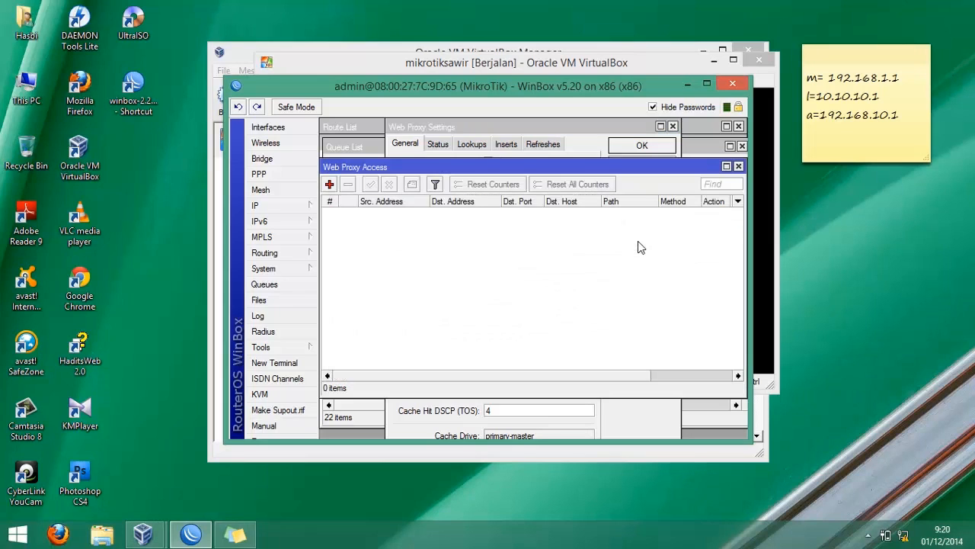
{"action": "left_click", "coordinate": [331, 187]}
{"action": "left_click", "coordinate": [514, 231]}
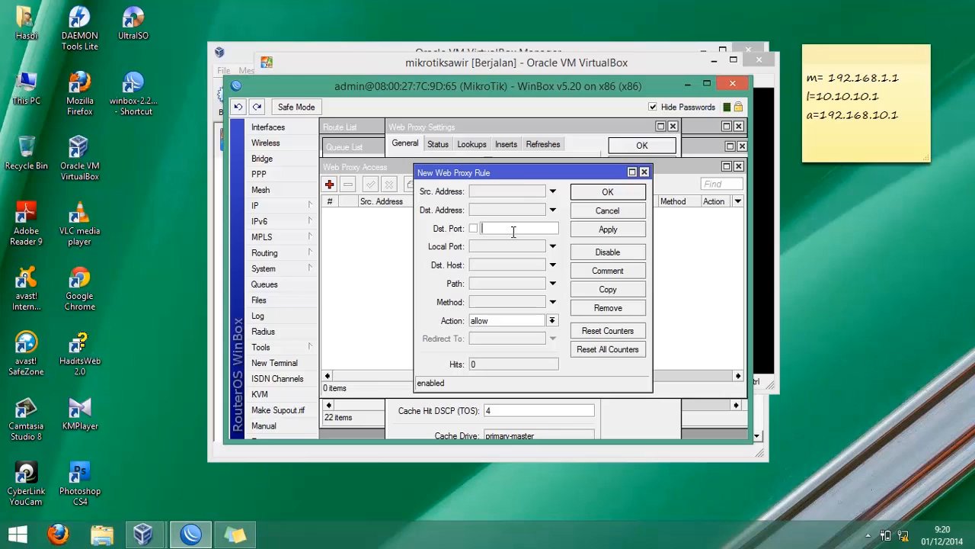
{"action": "type", "text": "8080"}
{"action": "left_click", "coordinate": [488, 266]}
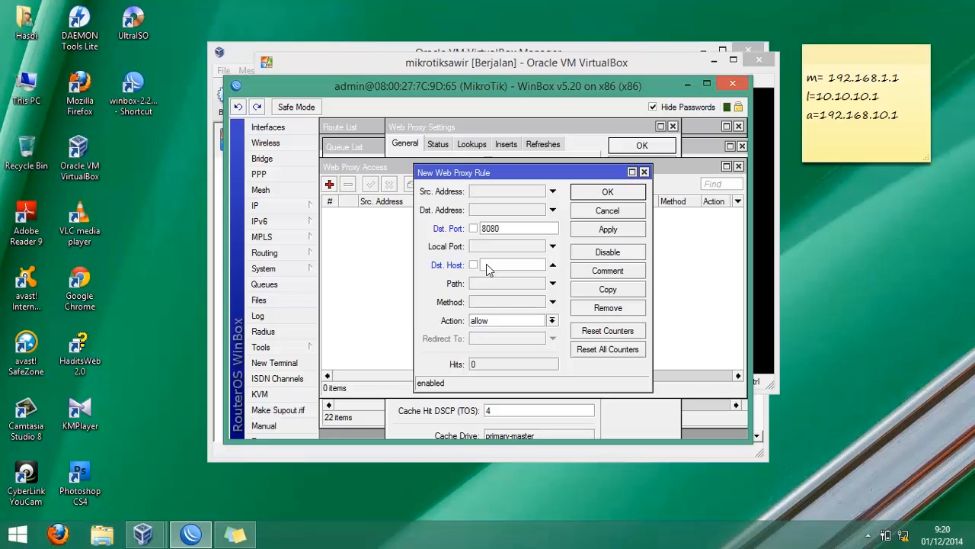
{"action": "type", "text": ".facebook.com"}
{"action": "left_click", "coordinate": [492, 323]}
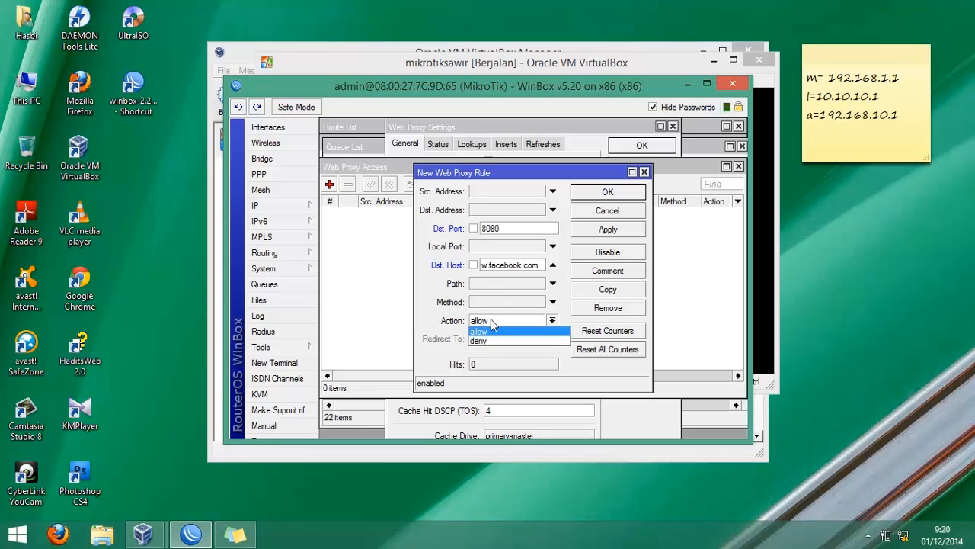
{"action": "left_click", "coordinate": [489, 342]}
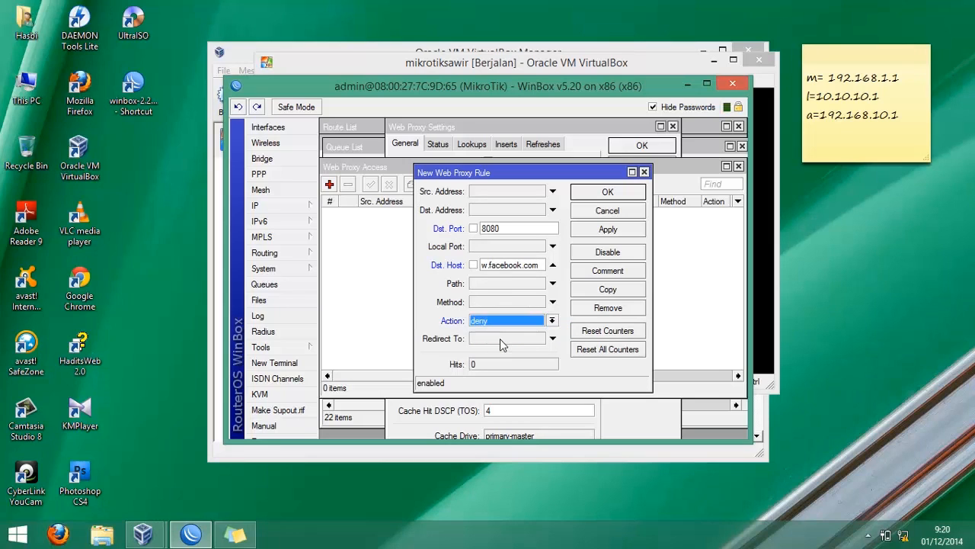
{"action": "left_click", "coordinate": [500, 338]}
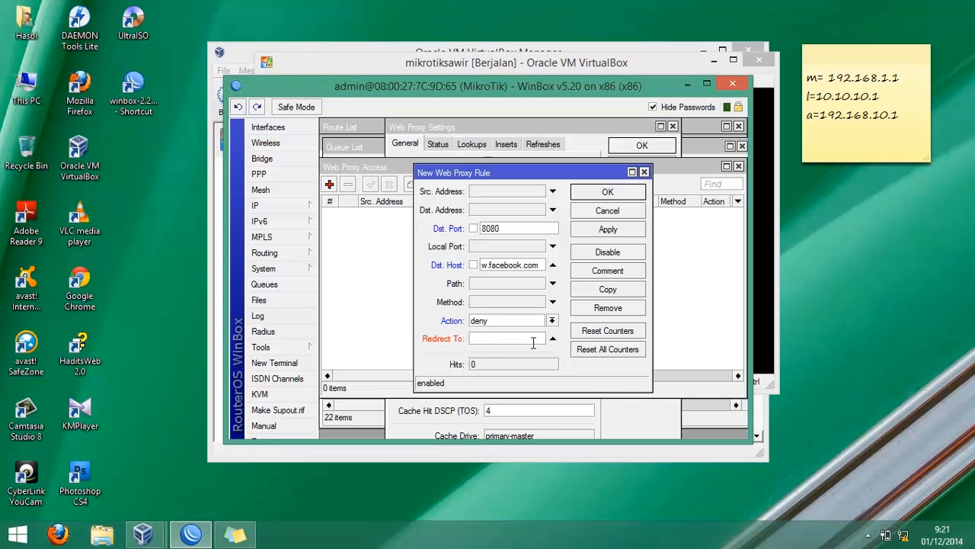
{"action": "type", "text": "www.google.com"}
{"action": "left_click", "coordinate": [619, 194]}
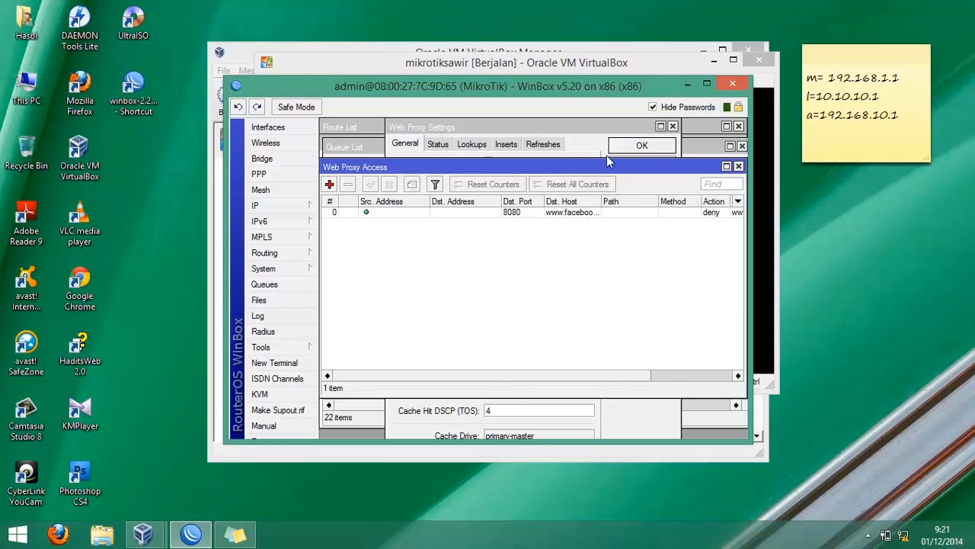
- Close the web proxy settings window and maximize the WinBox window
{"action": "left_click", "coordinate": [629, 146]}
{"action": "left_click", "coordinate": [629, 147]}
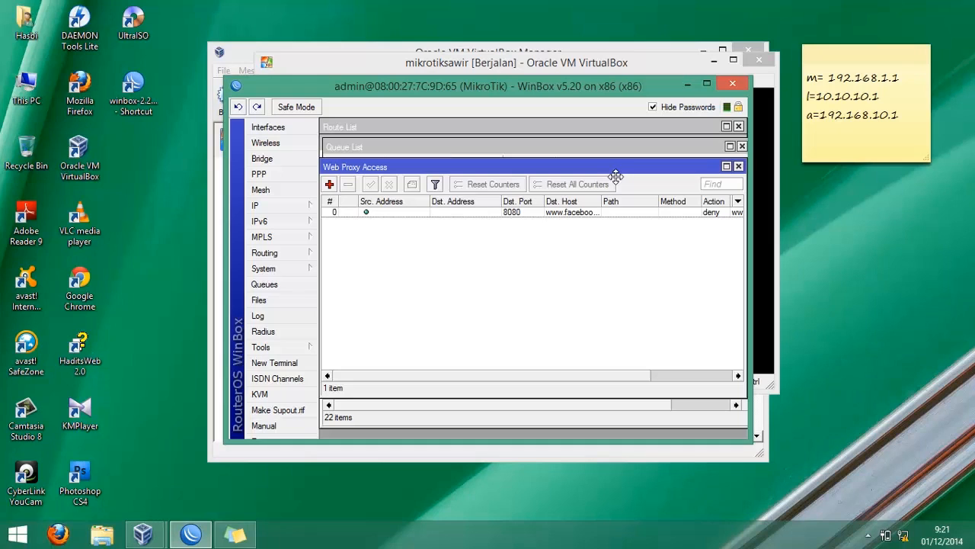
{"action": "left_click", "coordinate": [706, 84]}
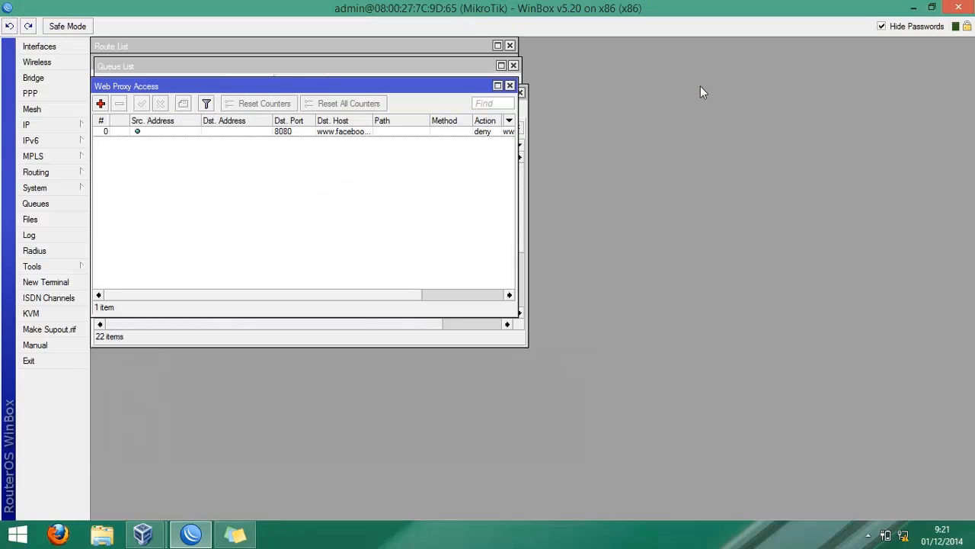